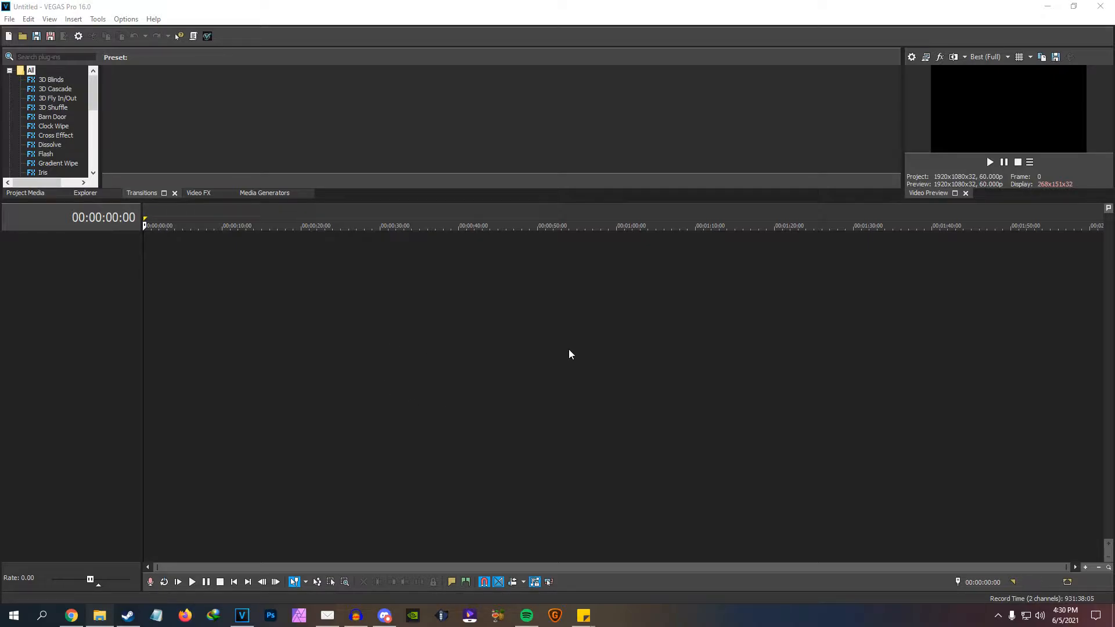
- Load the saved Big Timeline window layout, then reapply it to reset the workspace arrangement
{"action": "left_click", "coordinate": [325, 2]}
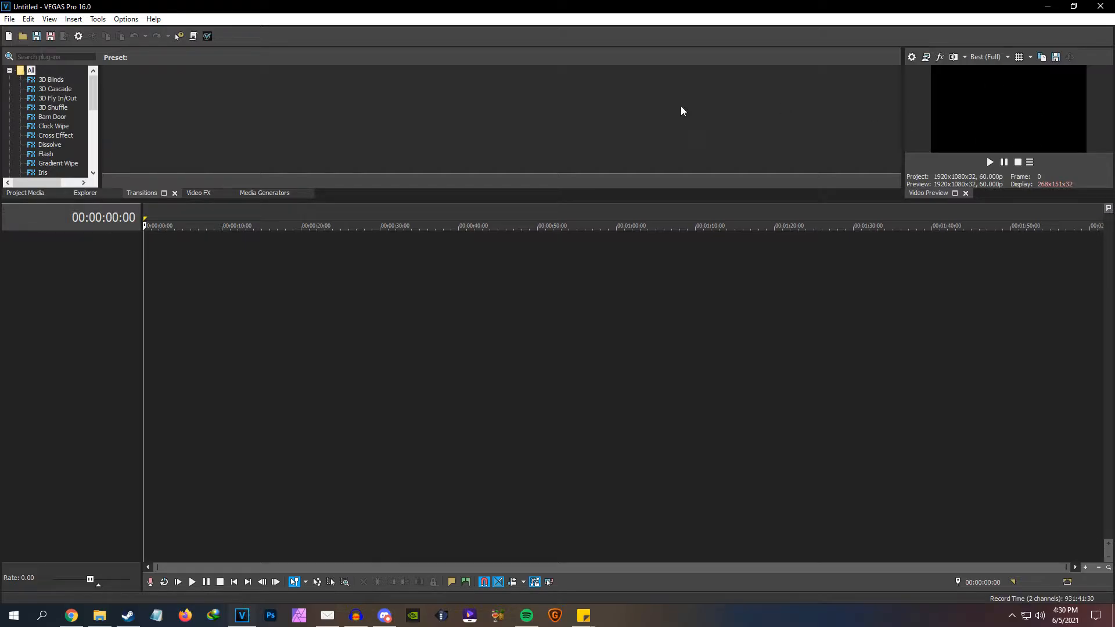
{"action": "left_click_drag", "start_coordinate": [476, 208], "coordinate": [502, 213]}
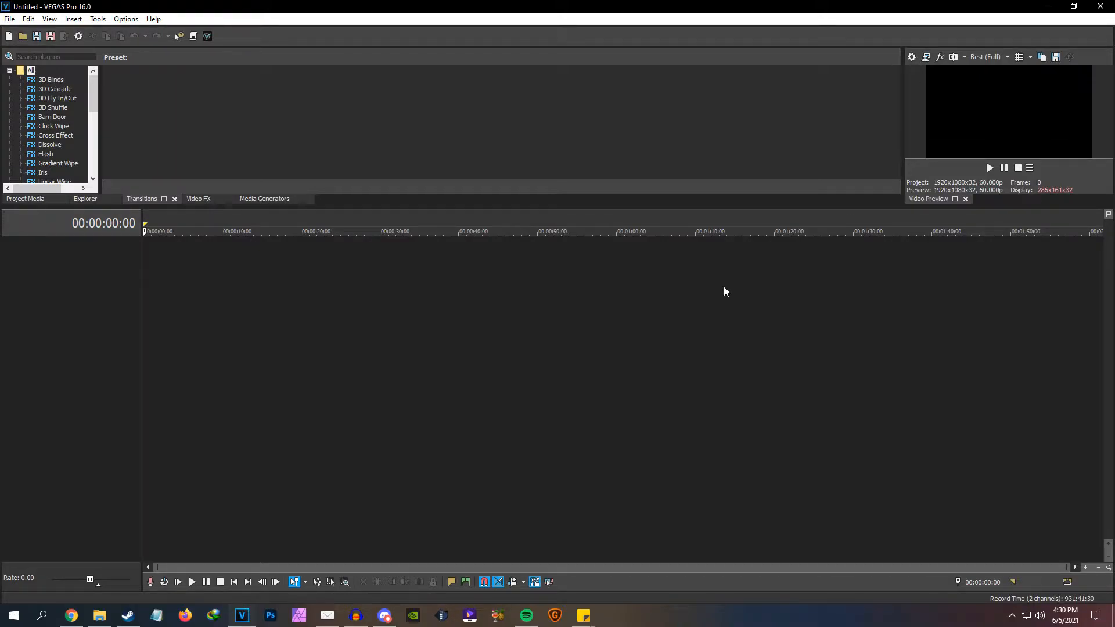
{"action": "left_click", "coordinate": [51, 19]}
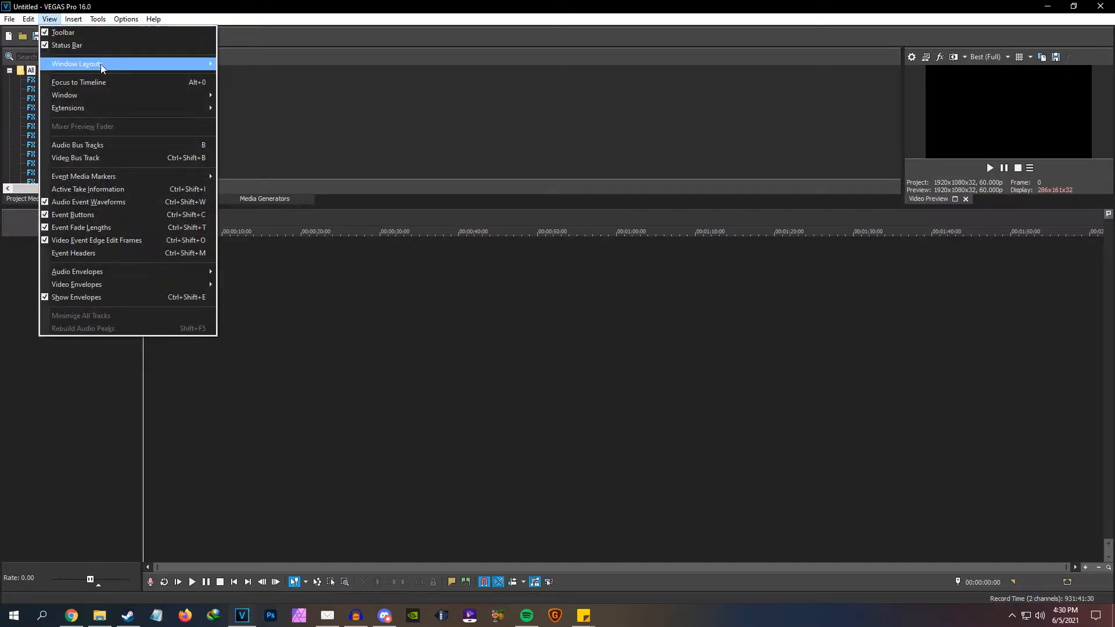
{"action": "mouse_move", "coordinate": [119, 62]}
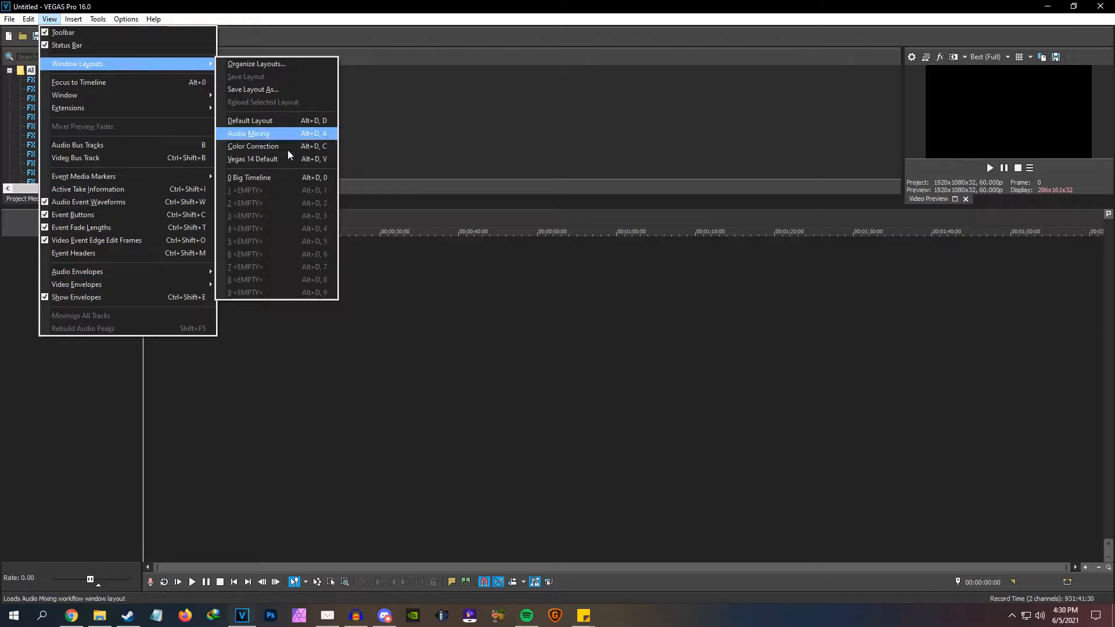
{"action": "left_click", "coordinate": [292, 176]}
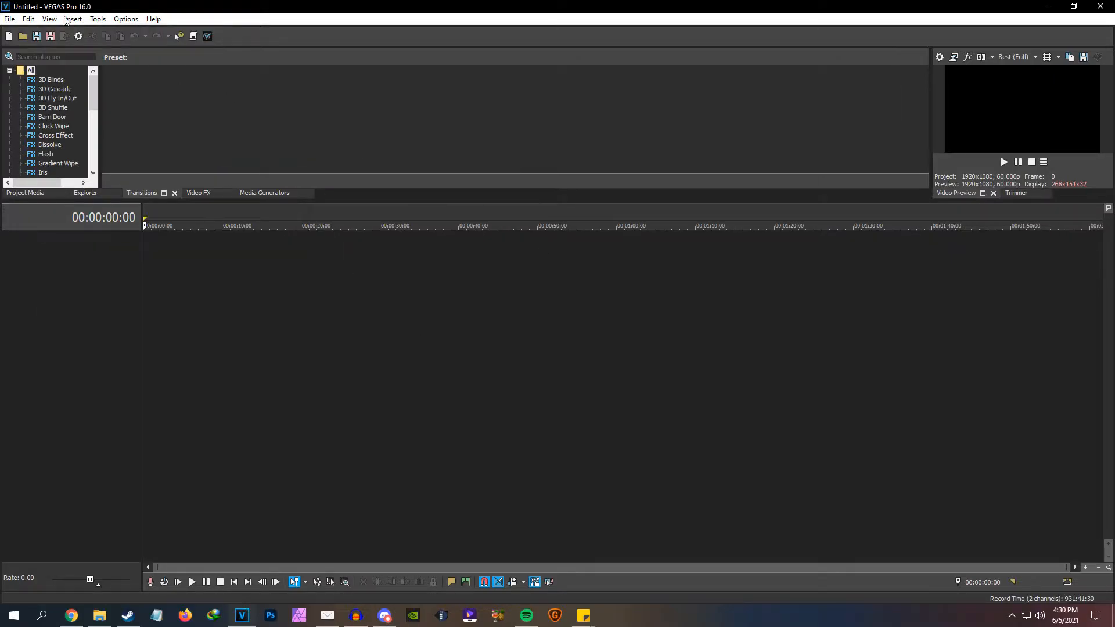
{"action": "left_click", "coordinate": [50, 19]}
{"action": "mouse_move", "coordinate": [82, 64]}
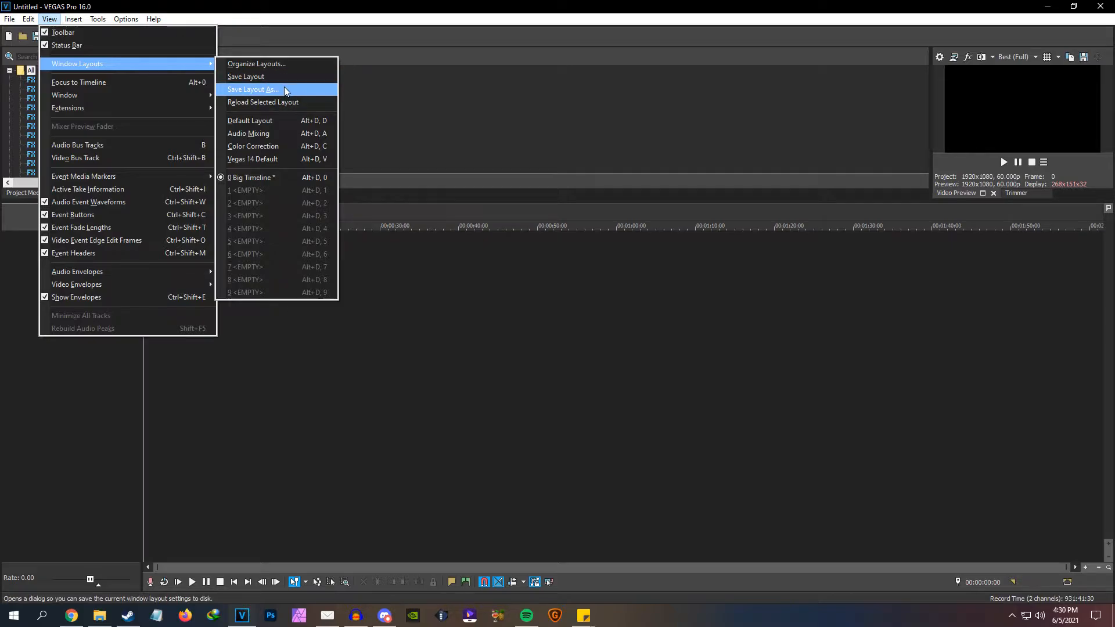
{"action": "left_click", "coordinate": [293, 177]}
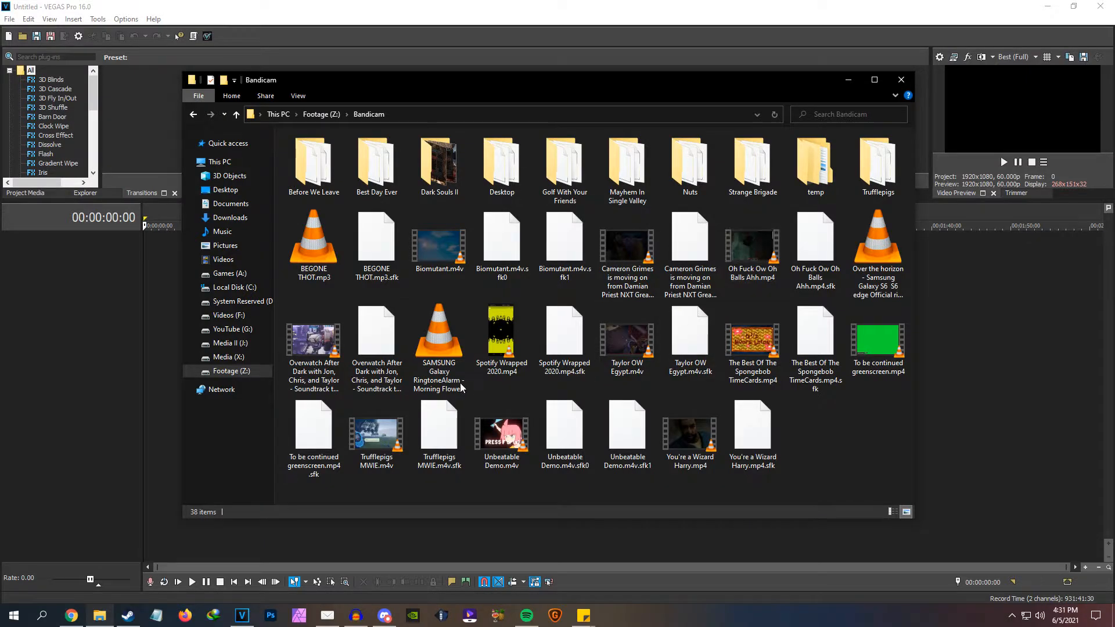
- Import Biomutant.m4v from the Bandicam folder onto the timeline at its very start
{"action": "left_click", "coordinate": [441, 241]}
{"action": "left_click_drag", "start_coordinate": [159, 255], "coordinate": [145, 253]}
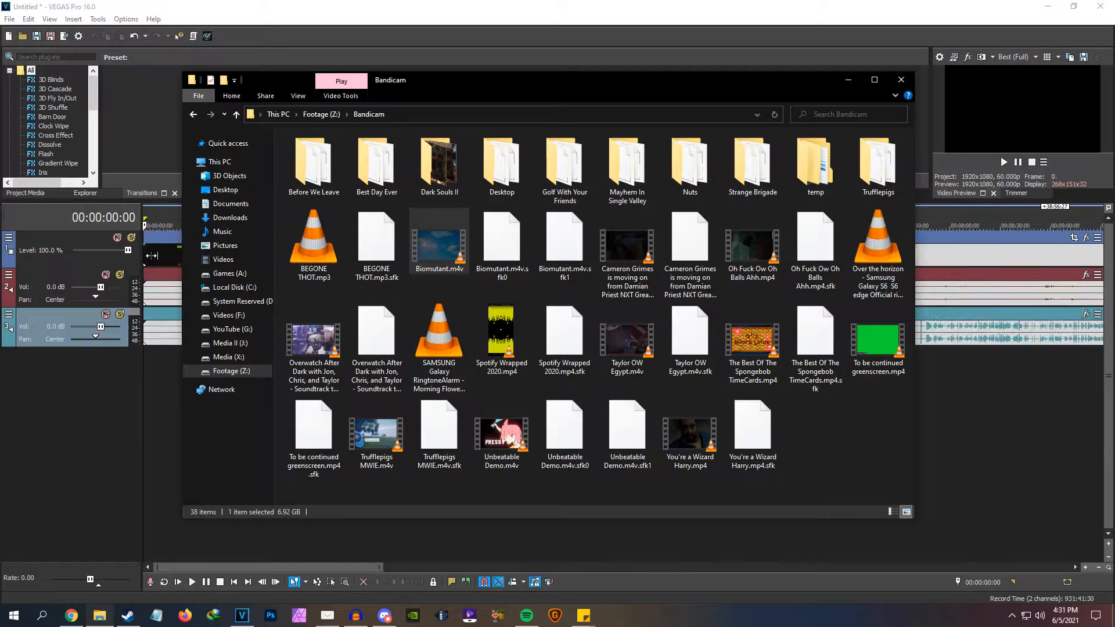
{"action": "left_click_drag", "start_coordinate": [408, 83], "coordinate": [1114, 102]}
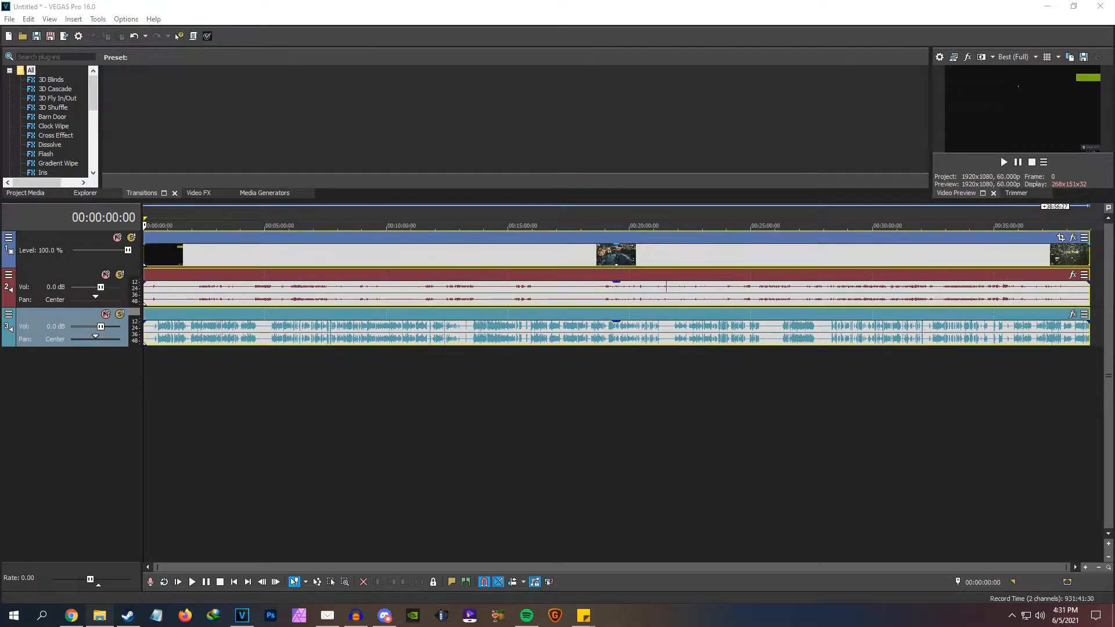
{"action": "left_click", "coordinate": [640, 5]}
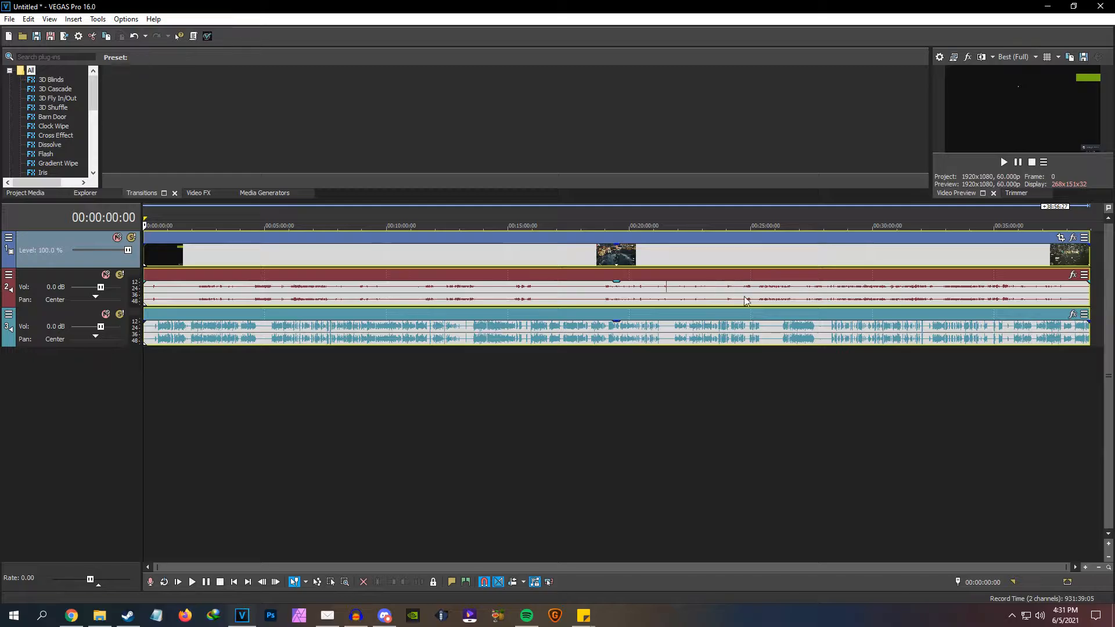
- Turn off the event headers on the timeline clips and select the clip on audio track 3
{"action": "left_click", "coordinate": [1090, 243]}
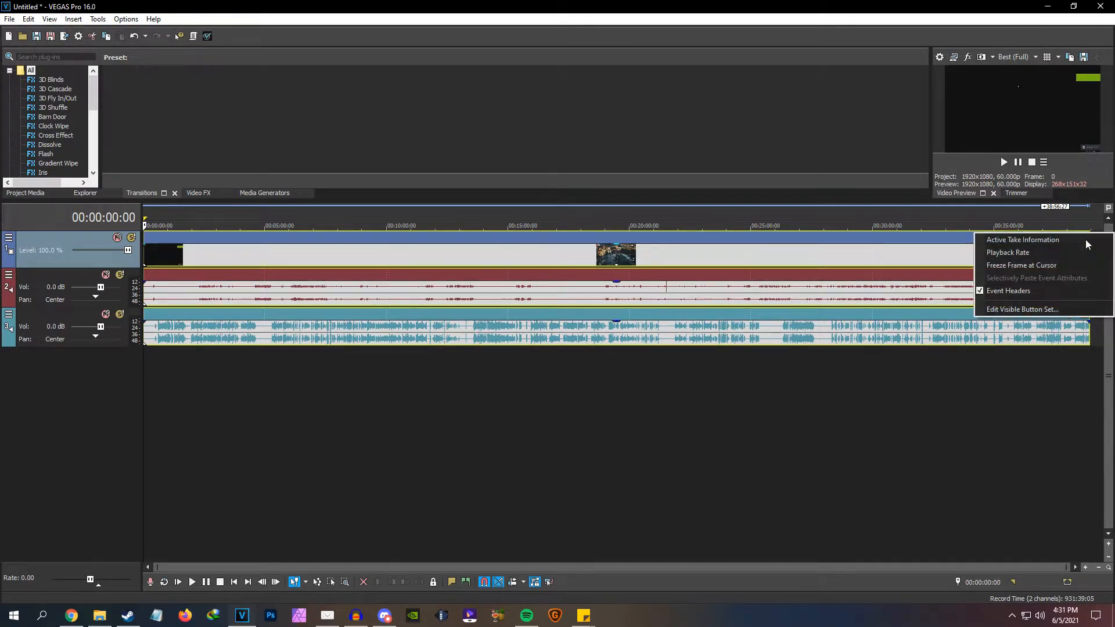
{"action": "left_click", "coordinate": [998, 292]}
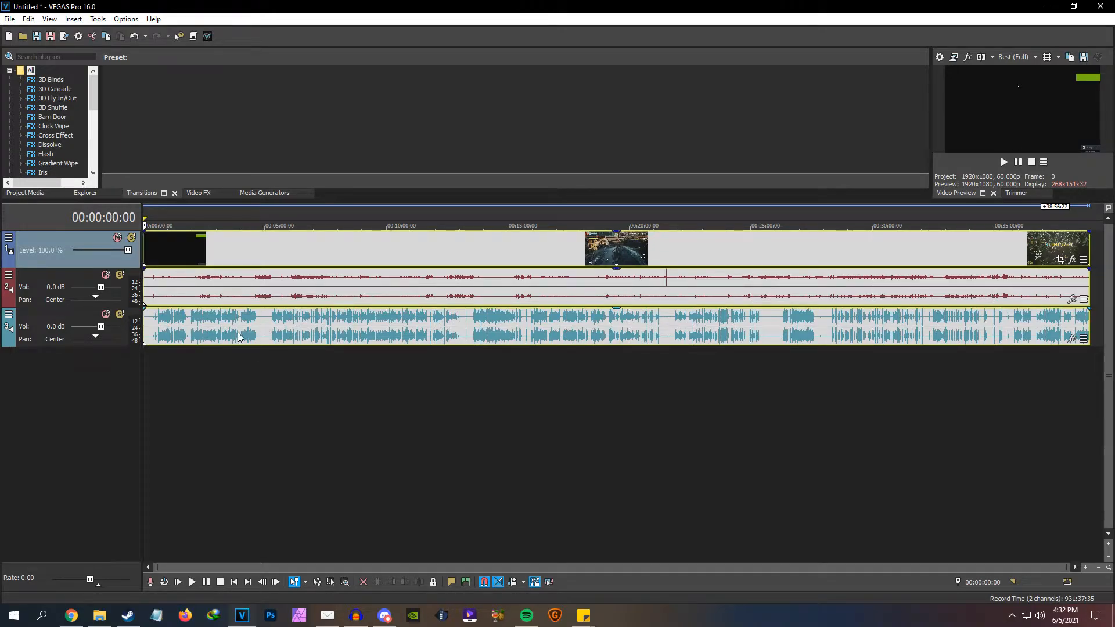
{"action": "left_click", "coordinate": [226, 283]}
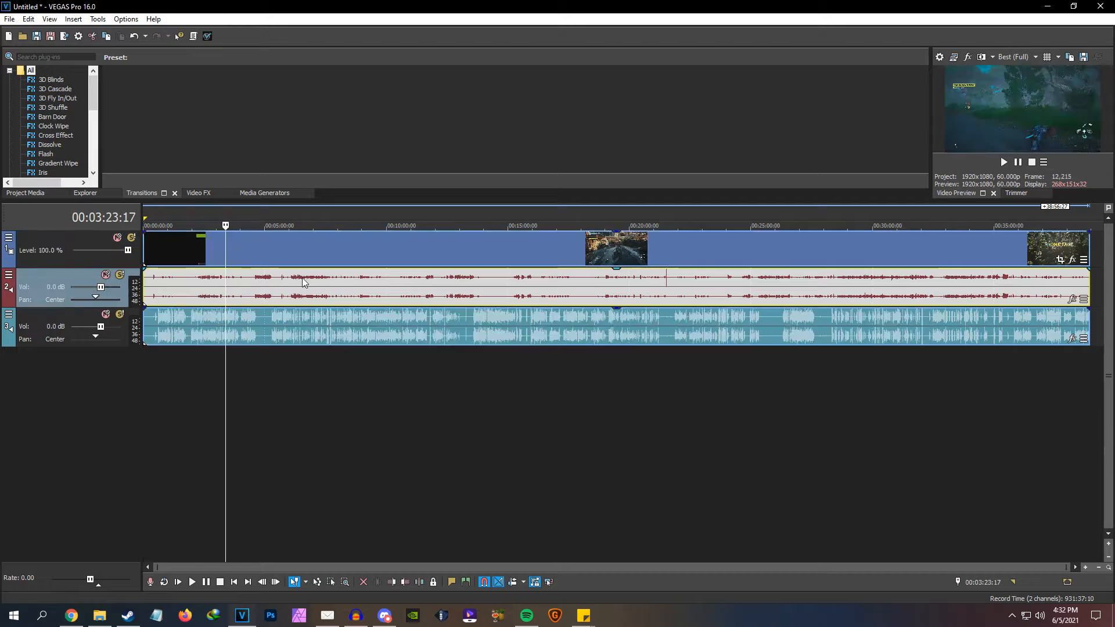
{"action": "left_click", "coordinate": [247, 335]}
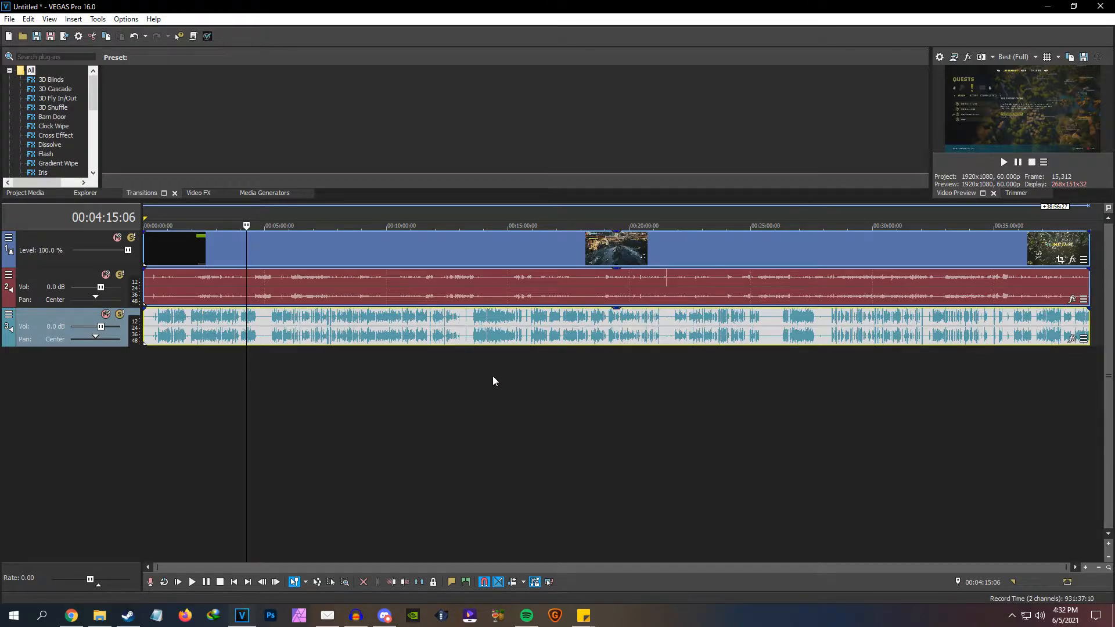
- Import biomutant.wav from the Audacity folder on the Footage (Z:) drive onto a new audio track below the existing ones
{"action": "key", "text": "alt+Tab"}
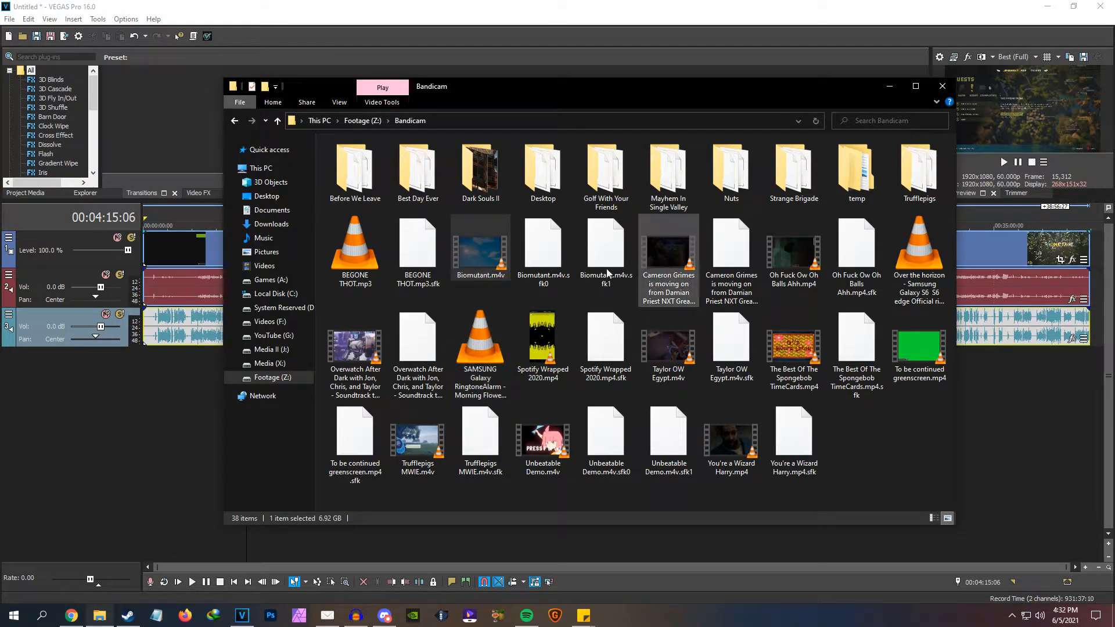
{"action": "left_click", "coordinate": [358, 120]}
{"action": "double_click", "coordinate": [382, 159]}
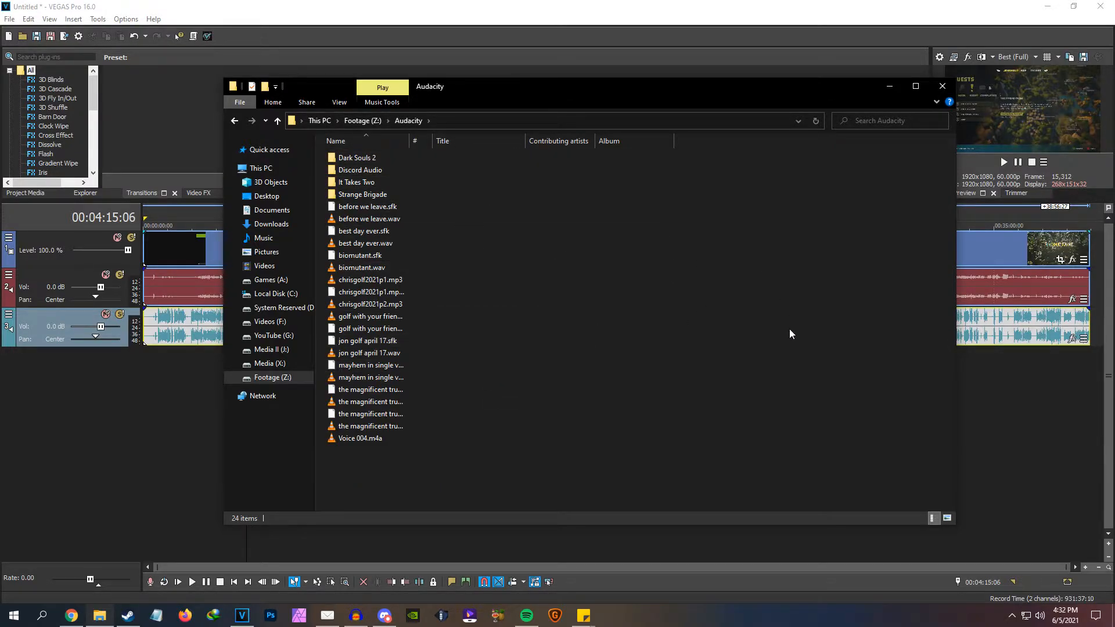
{"action": "left_click", "coordinate": [371, 269]}
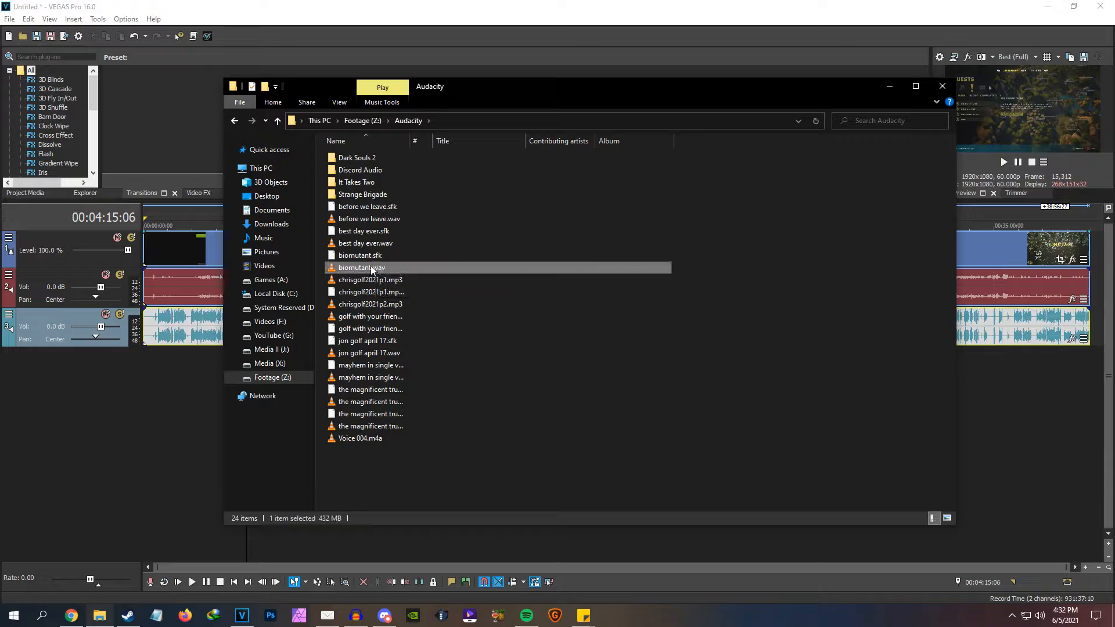
{"action": "left_click_drag", "start_coordinate": [358, 267], "coordinate": [136, 354]}
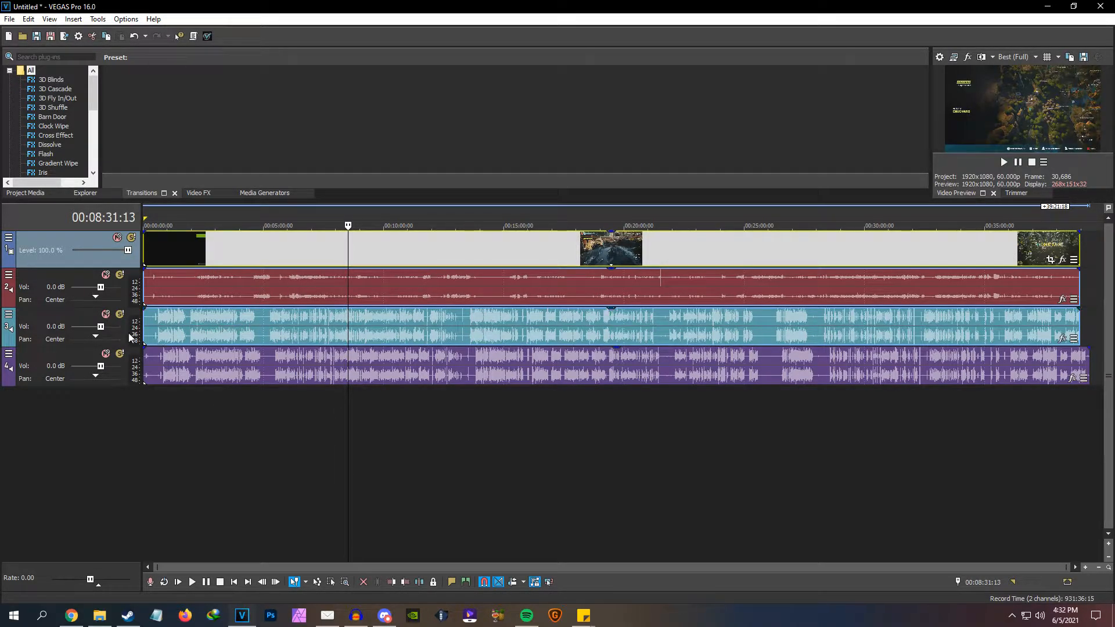
- Mute audio track 3 and select the biomutant.wav clip on track 4
{"action": "left_click", "coordinate": [105, 315]}
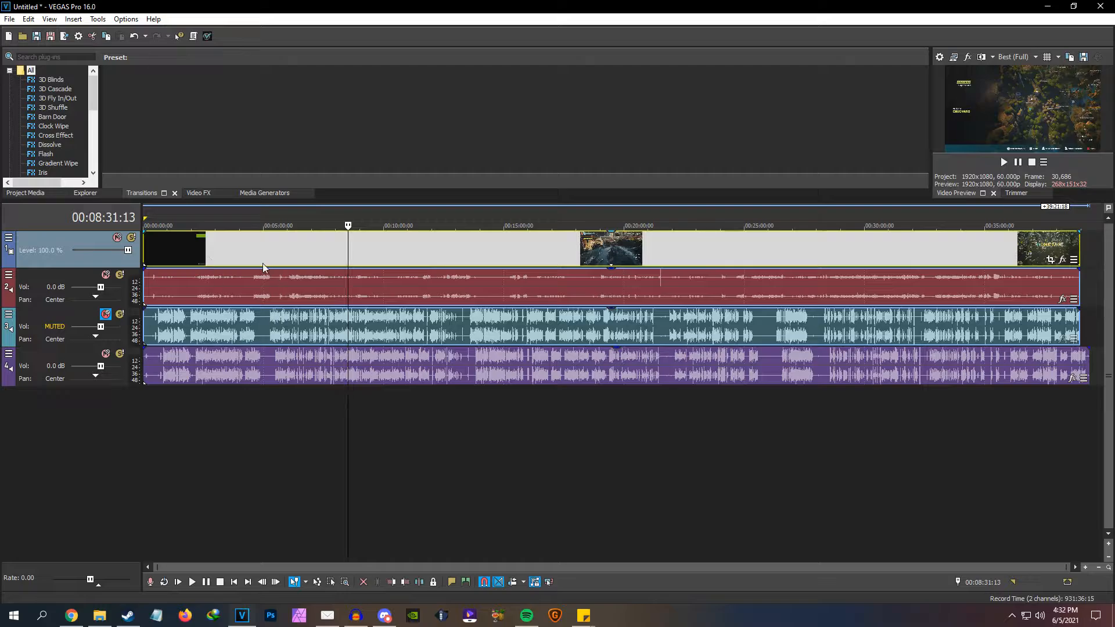
{"action": "left_click_drag", "start_coordinate": [284, 245], "coordinate": [409, 243]}
{"action": "left_click", "coordinate": [414, 377]}
{"action": "left_click_drag", "start_coordinate": [414, 376], "coordinate": [306, 362]}
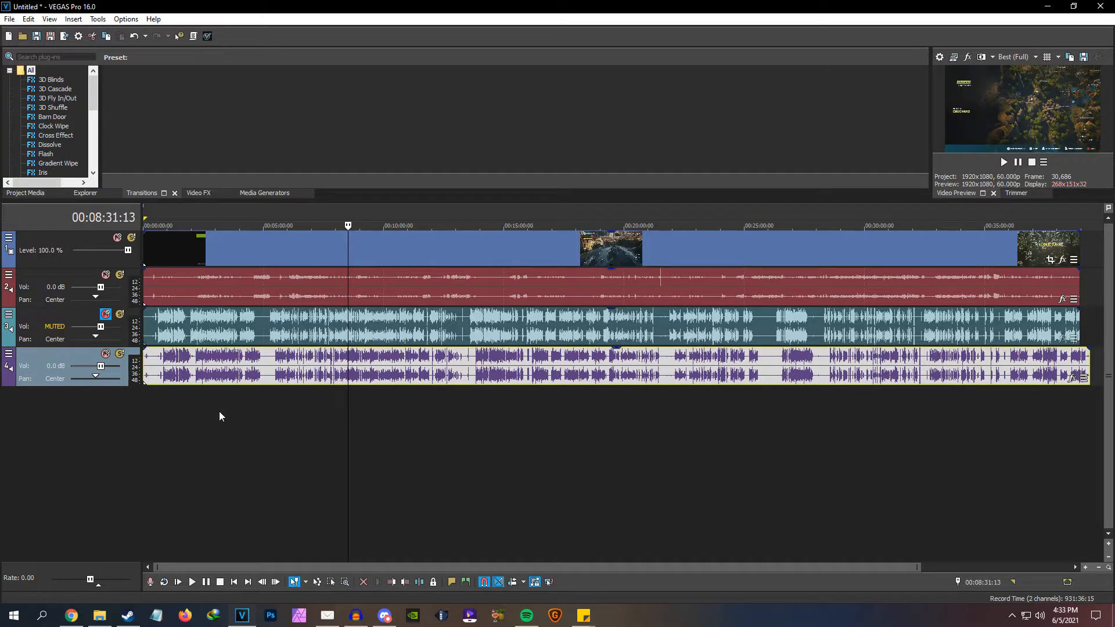
- Shift the biomutant.wav clip on track 4 to match track 3's waveform at the first speech near 00:00:43:25
{"action": "left_click", "coordinate": [161, 331]}
{"action": "scroll", "coordinate": [407, 433], "scroll_direction": "up", "scroll_amount": 8}
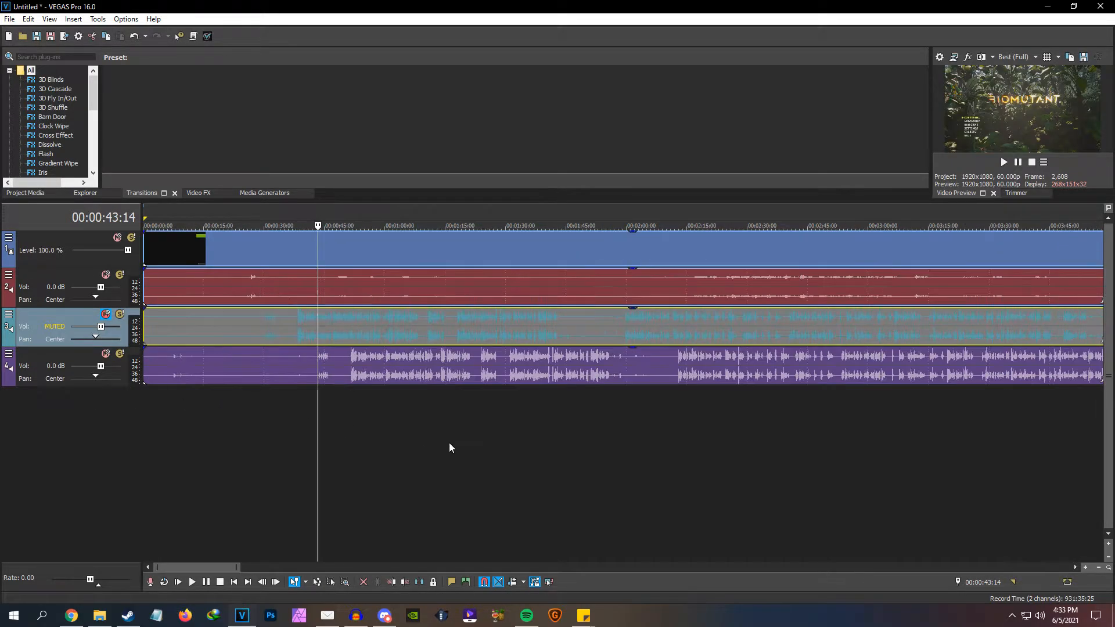
{"action": "left_click_drag", "start_coordinate": [408, 323], "coordinate": [497, 336]}
{"action": "scroll", "coordinate": [544, 435], "scroll_direction": "up", "scroll_amount": 6}
{"action": "scroll", "coordinate": [719, 451], "scroll_direction": "up", "scroll_amount": 3}
{"action": "scroll", "coordinate": [674, 402], "scroll_direction": "down", "scroll_amount": 8}
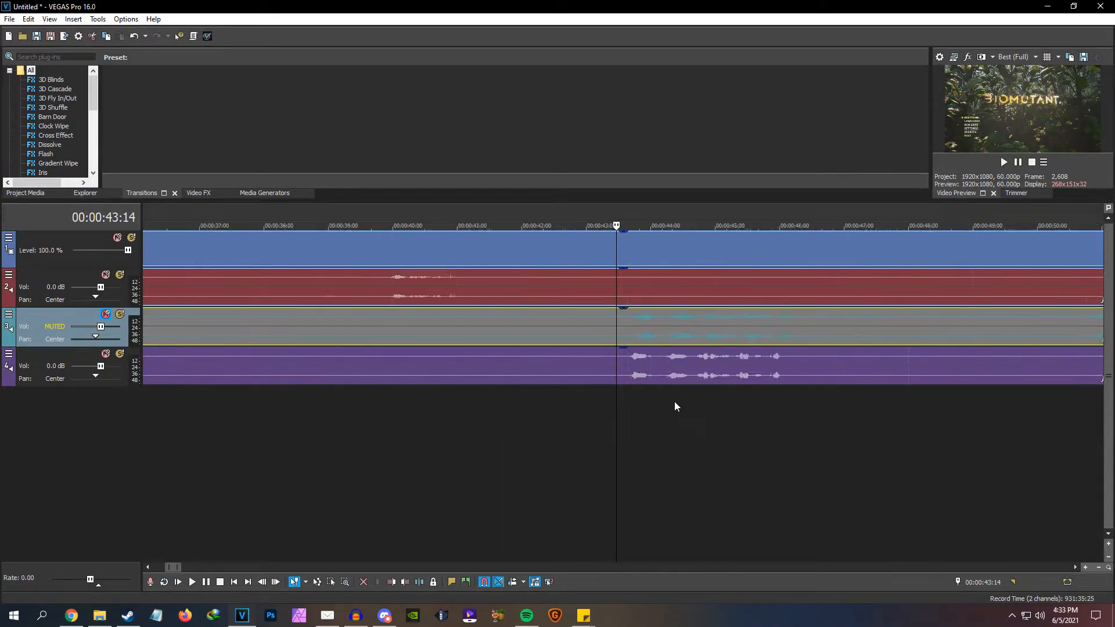
{"action": "scroll", "coordinate": [559, 357], "scroll_direction": "up", "scroll_amount": 2}
{"action": "scroll", "coordinate": [622, 405], "scroll_direction": "up", "scroll_amount": 6}
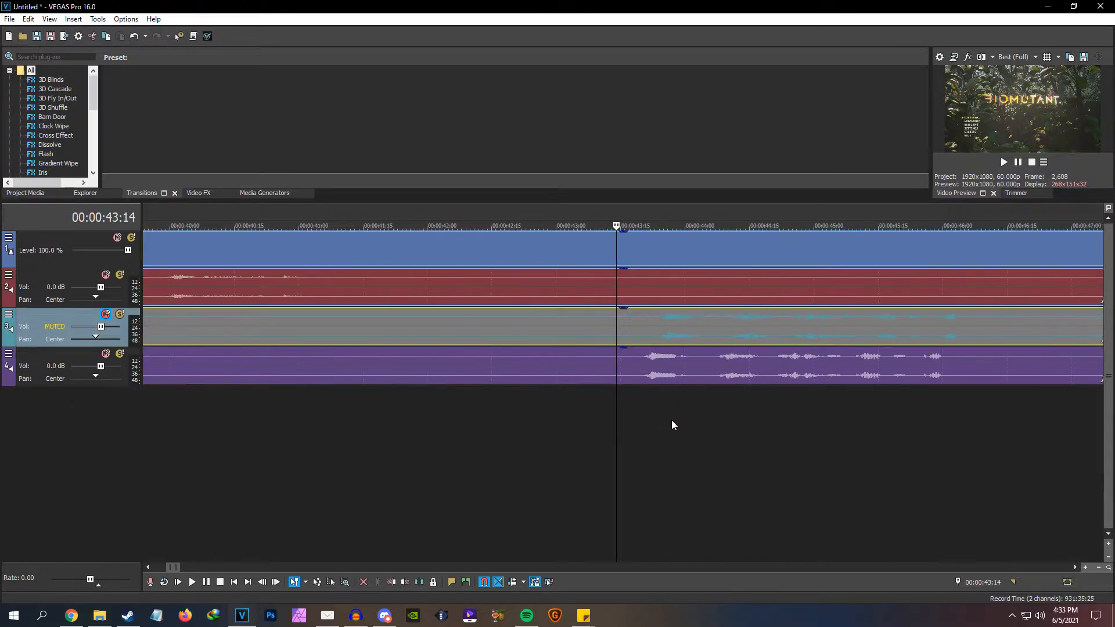
{"action": "left_click", "coordinate": [664, 366]}
{"action": "scroll", "coordinate": [707, 416], "scroll_direction": "up", "scroll_amount": 5}
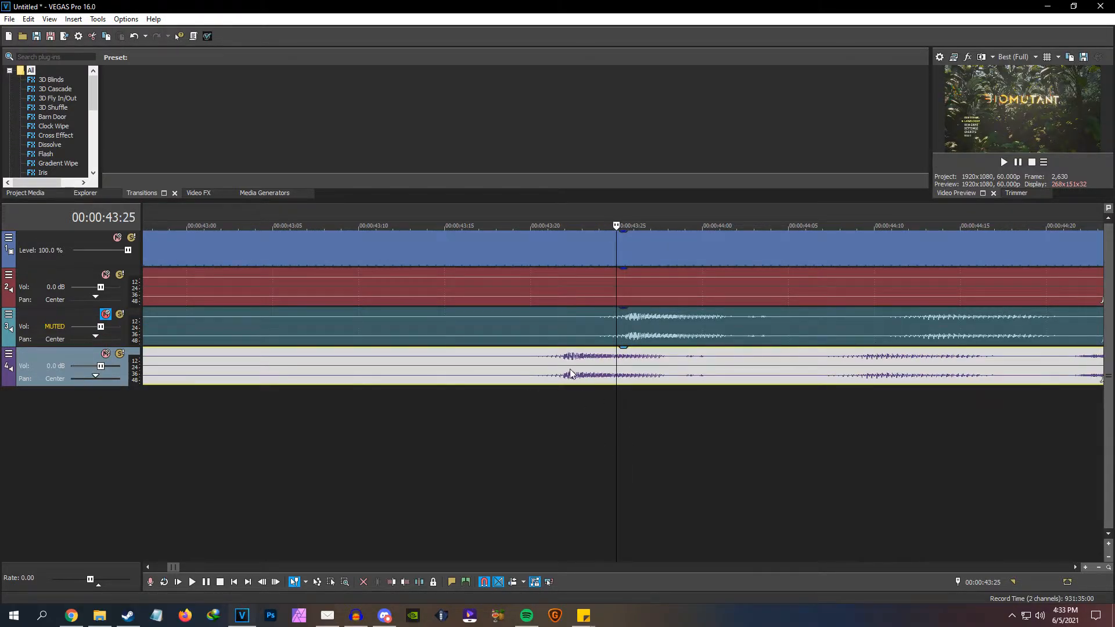
{"action": "left_click_drag", "start_coordinate": [560, 365], "coordinate": [625, 375]}
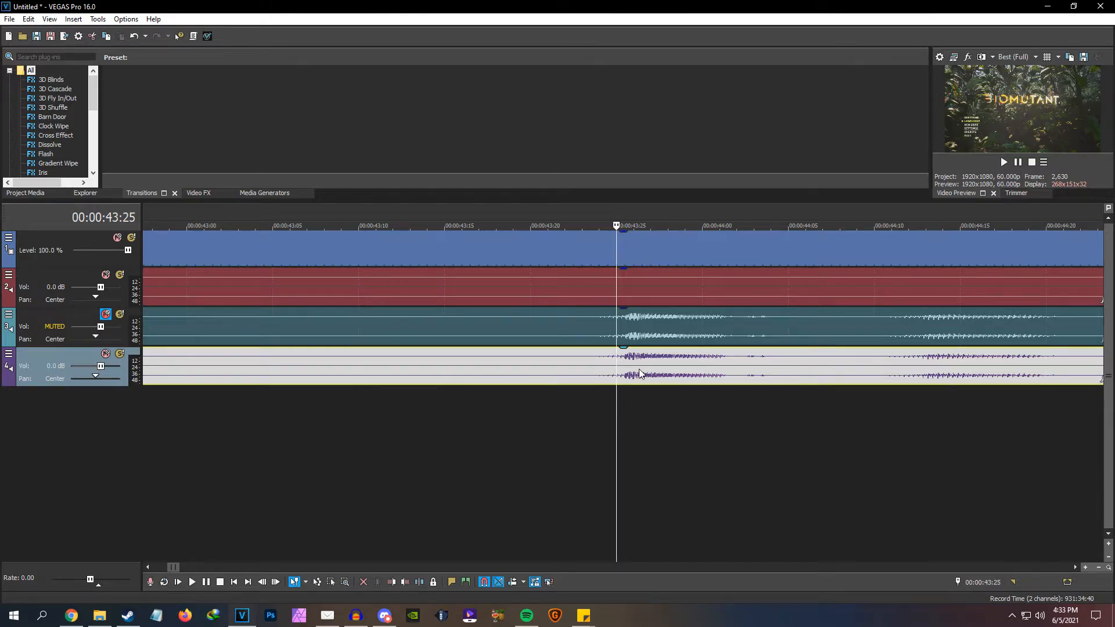
{"action": "scroll", "coordinate": [639, 368], "scroll_direction": "up", "scroll_amount": 3}
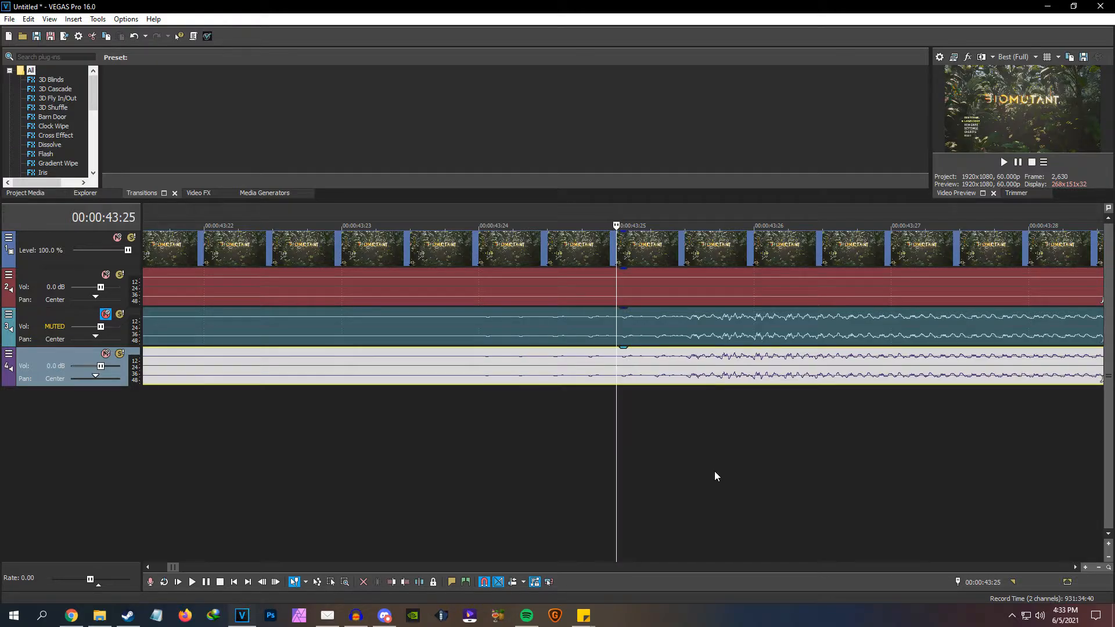
{"action": "scroll", "coordinate": [786, 373], "scroll_direction": "down", "scroll_amount": 5}
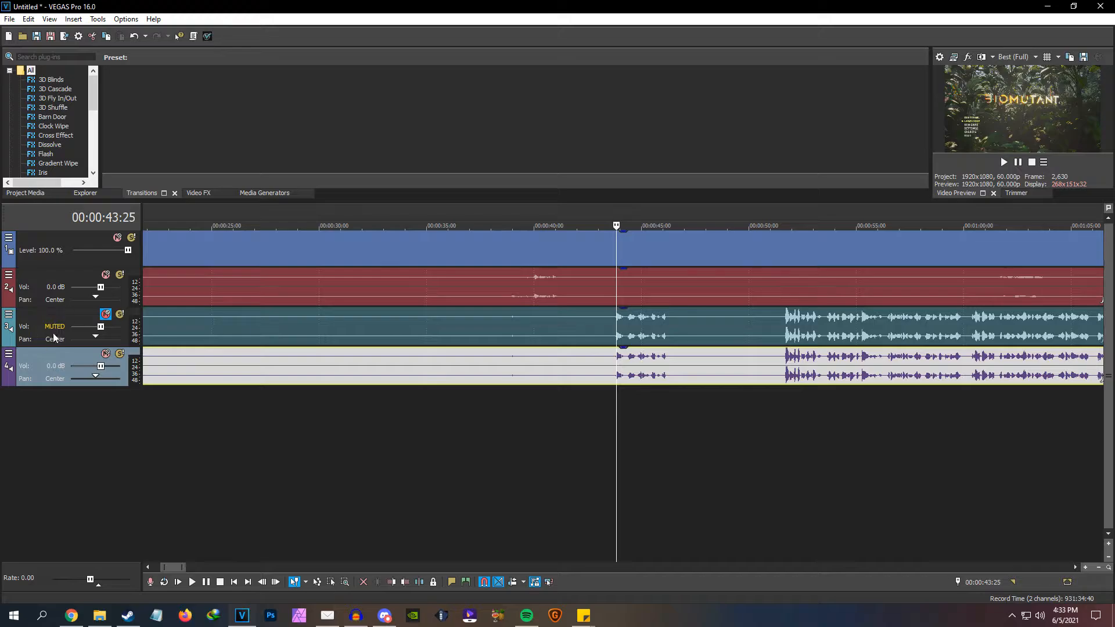
- Enlarge the video preview by making its pane taller and wider
{"action": "left_click", "coordinate": [598, 321]}
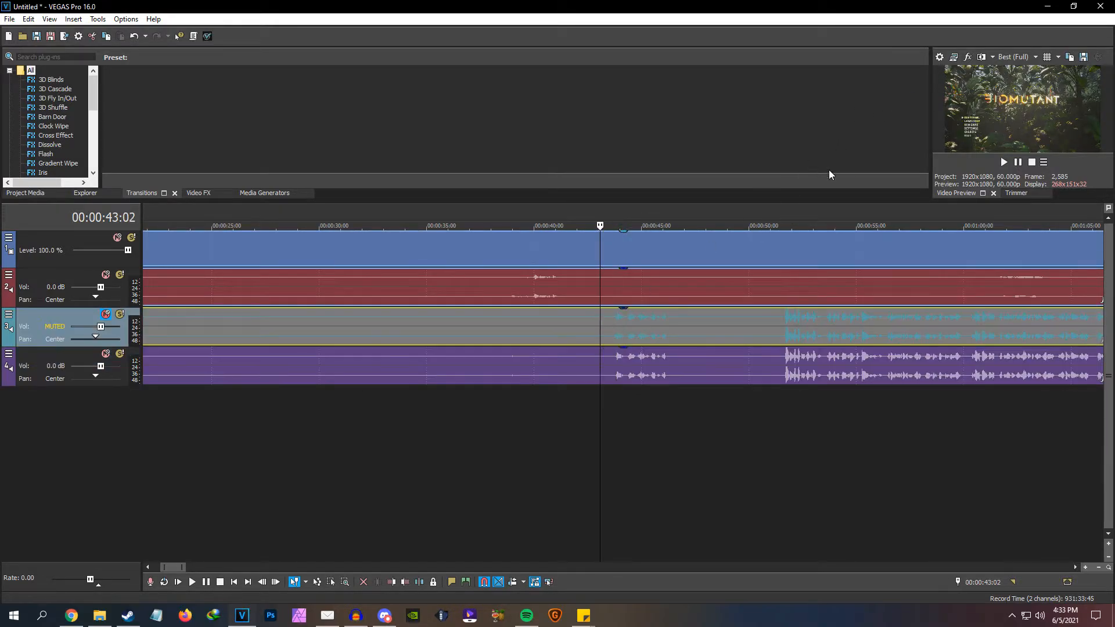
{"action": "left_click_drag", "start_coordinate": [902, 202], "coordinate": [902, 363]}
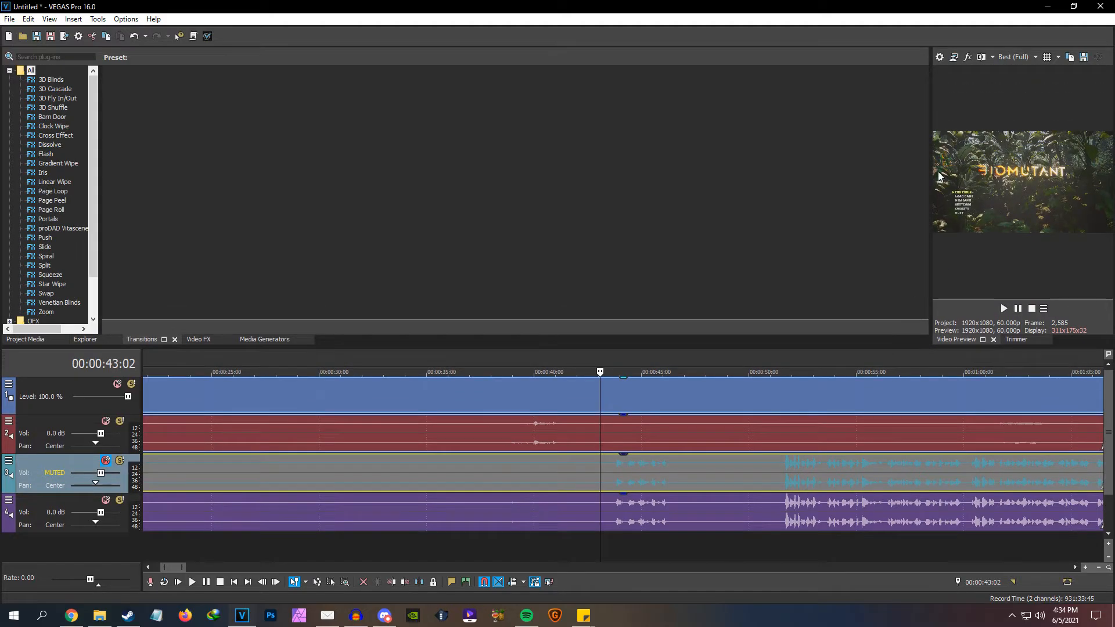
{"action": "left_click_drag", "start_coordinate": [930, 176], "coordinate": [673, 200]}
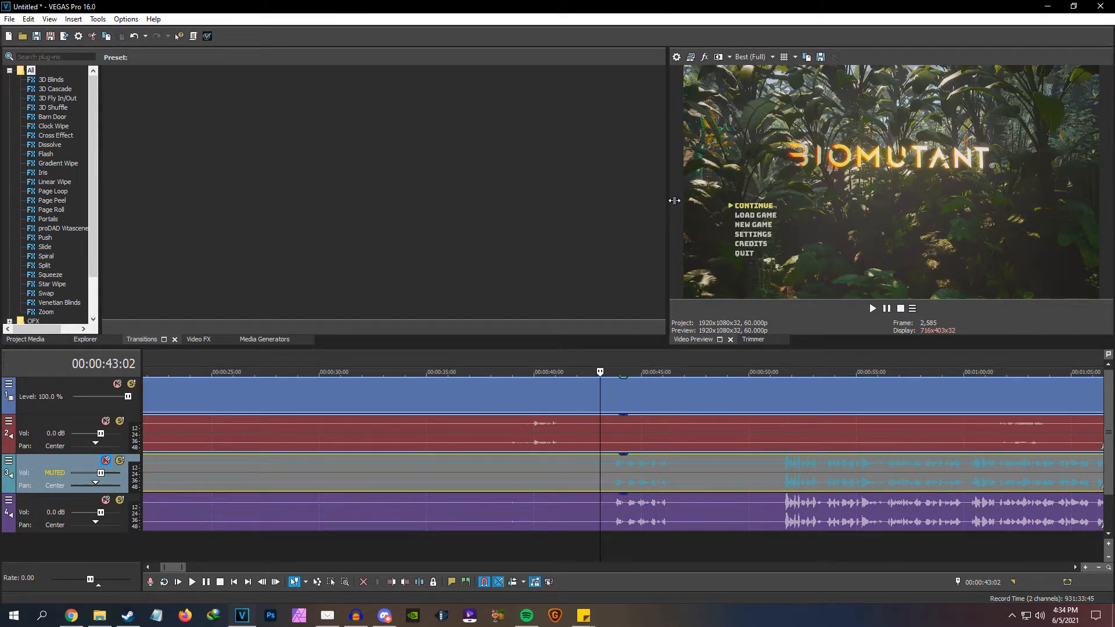
- Play the project from 00:00:42:21 to check that the aligned audio is in sync with the video
{"action": "left_click", "coordinate": [592, 474]}
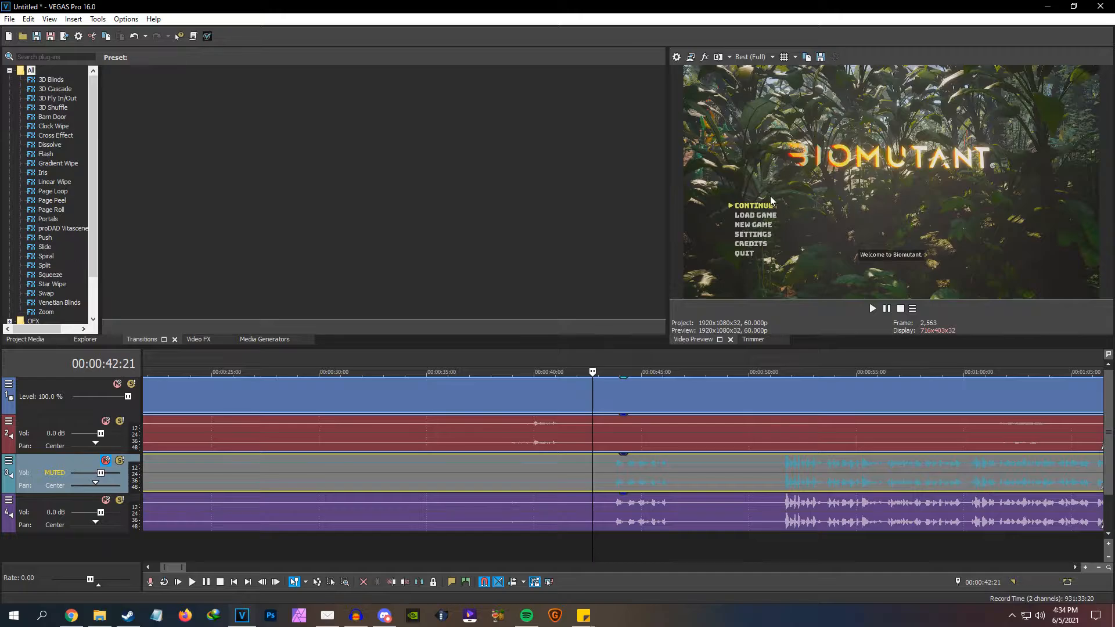
{"action": "key", "text": "space"}
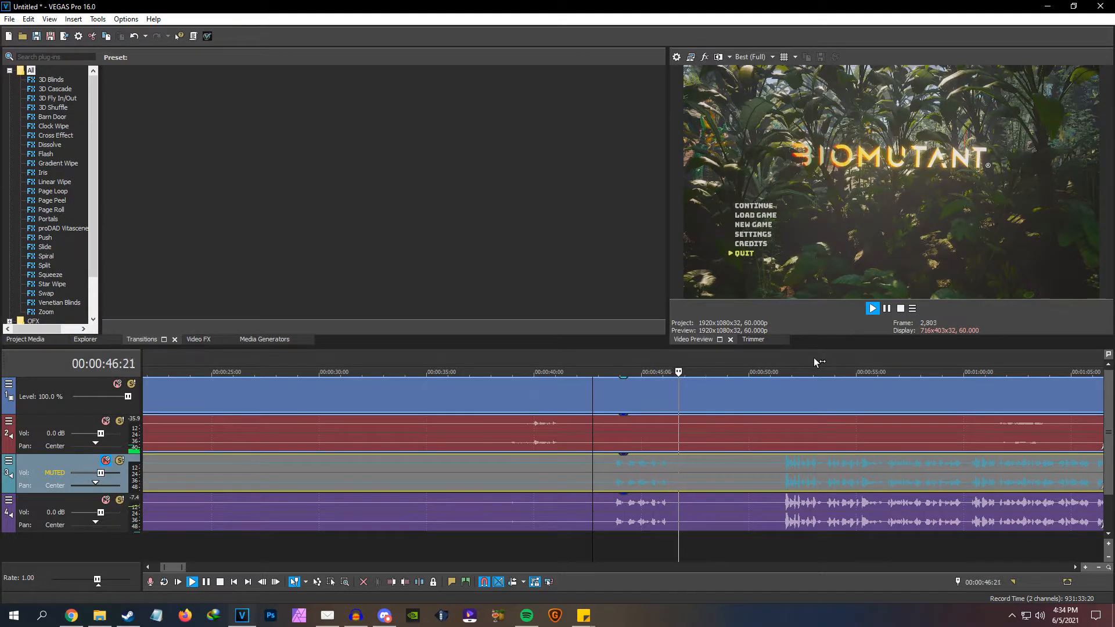
{"action": "key", "text": "space"}
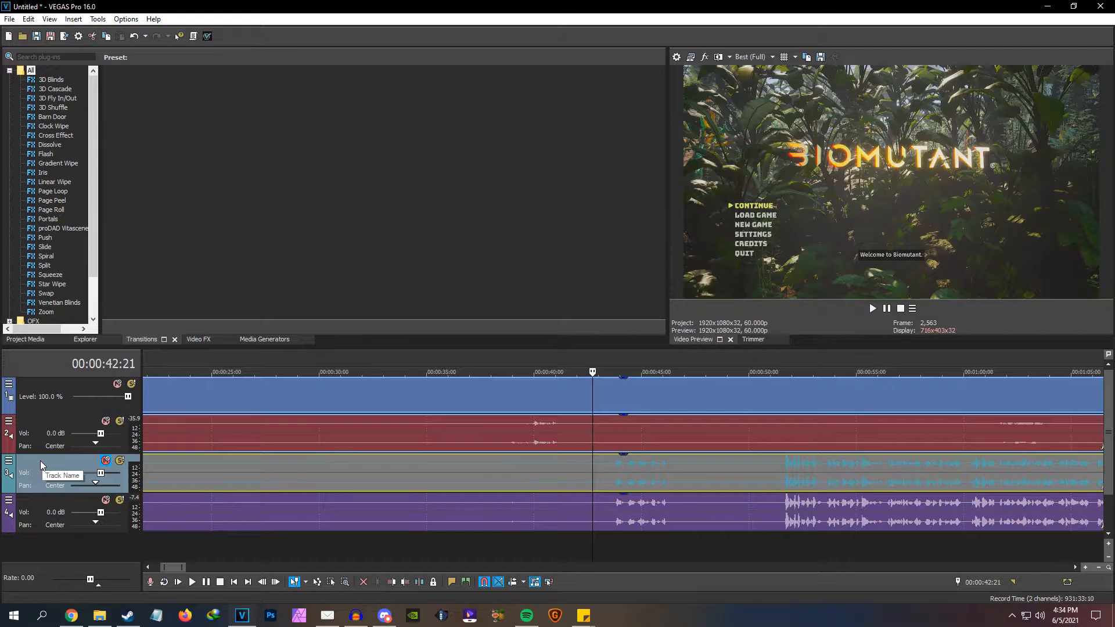
- Delete the muted audio track 3 from the project
{"action": "left_click", "coordinate": [151, 468]}
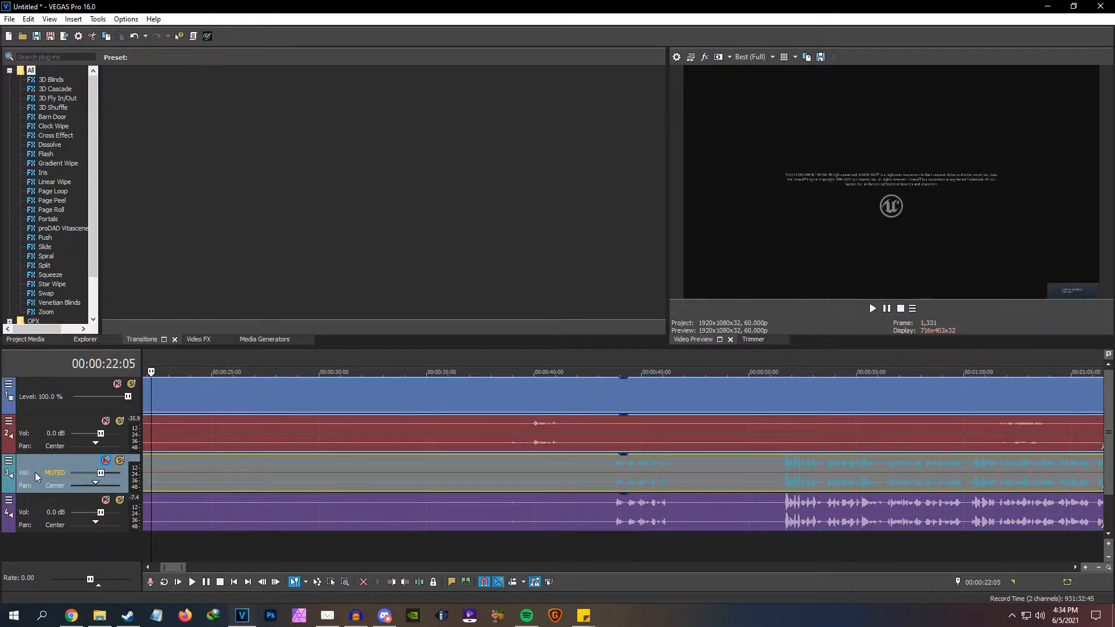
{"action": "key", "text": "Delete"}
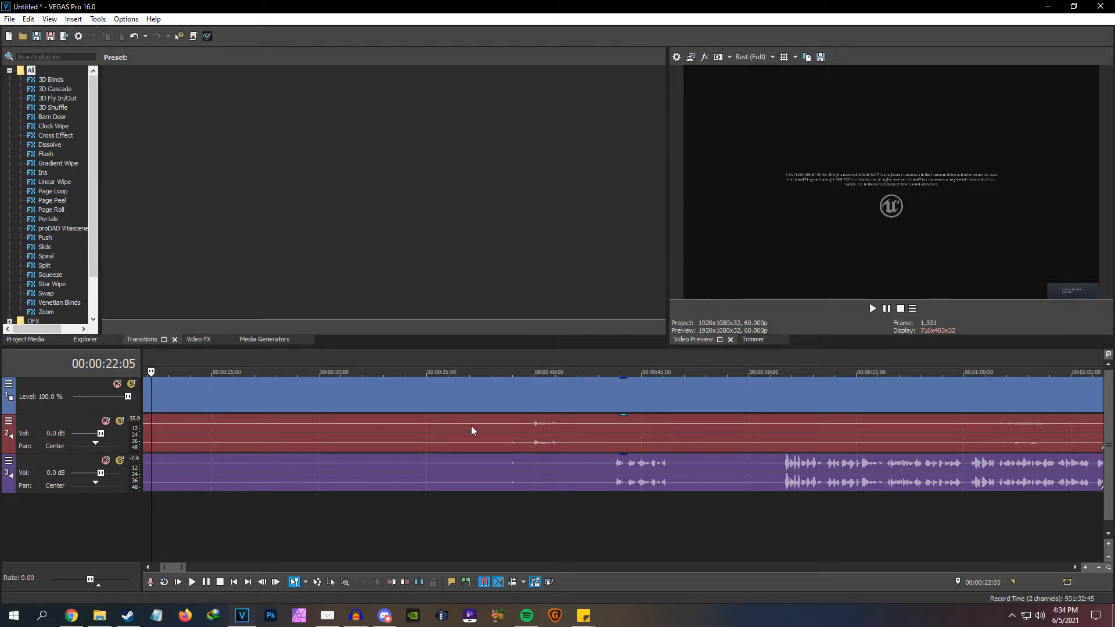
- Select all events on the three tracks, try moving them together along the timeline, and undo the move
{"action": "left_click", "coordinate": [575, 408]}
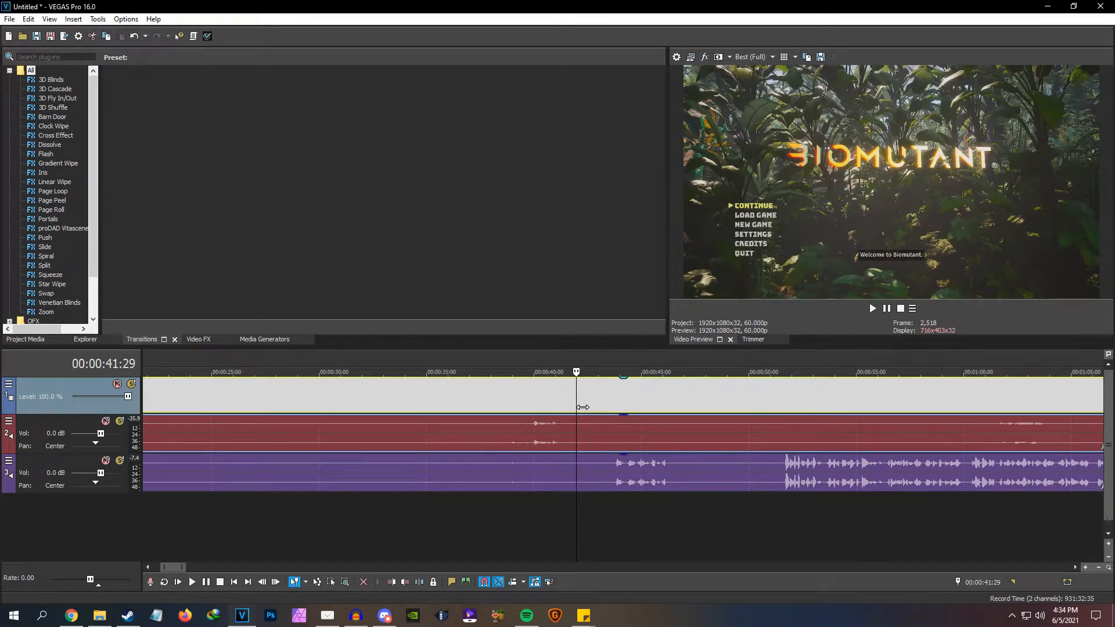
{"action": "key", "text": "ctrl+a"}
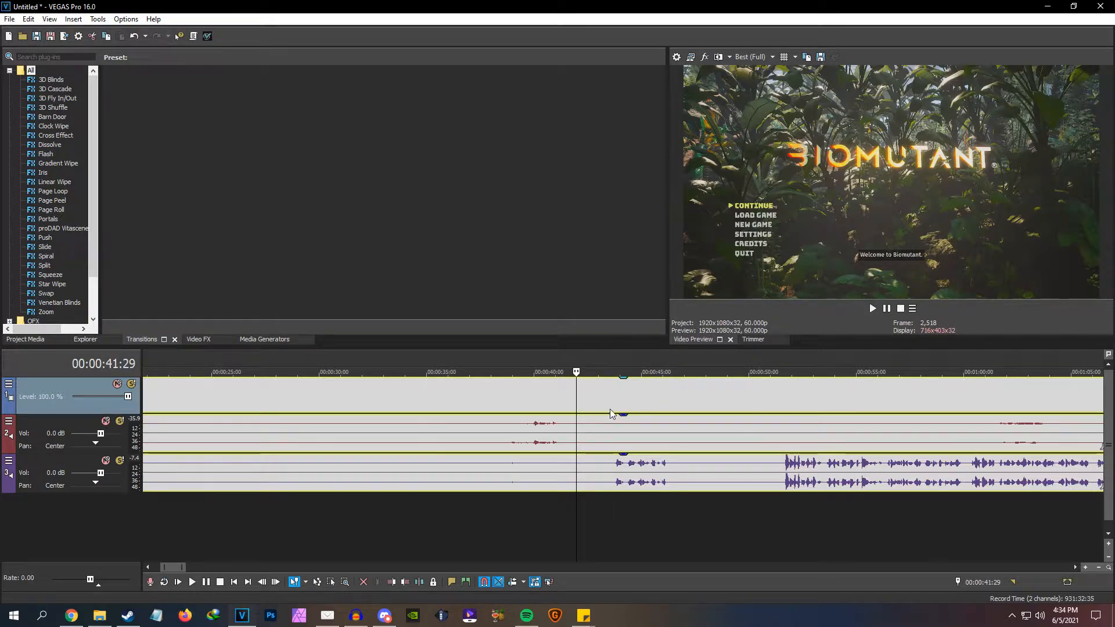
{"action": "left_click", "coordinate": [598, 396]}
{"action": "scroll", "coordinate": [523, 395], "scroll_direction": "down", "scroll_amount": 5}
{"action": "left_click_drag", "start_coordinate": [427, 394], "coordinate": [377, 403]}
{"action": "left_click_drag", "start_coordinate": [301, 399], "coordinate": [253, 402]}
{"action": "key", "text": "ctrl+z"}
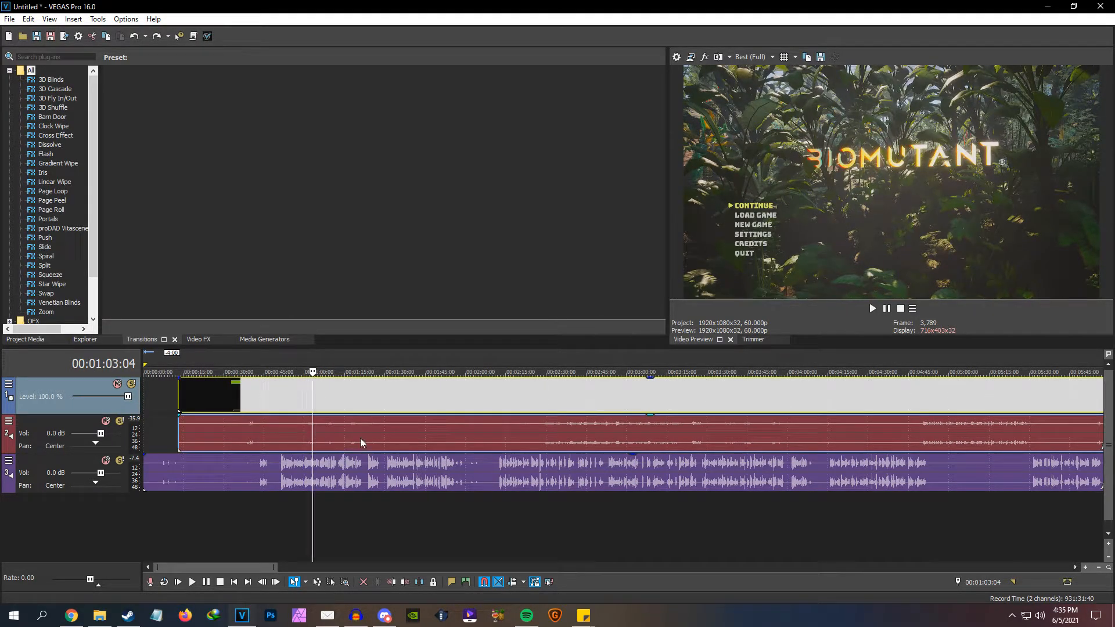
- Try splitting only the voice clip on track 3 at 00:01:20:20, and undo the split
{"action": "left_click", "coordinate": [361, 486]}
{"action": "key", "text": "s"}
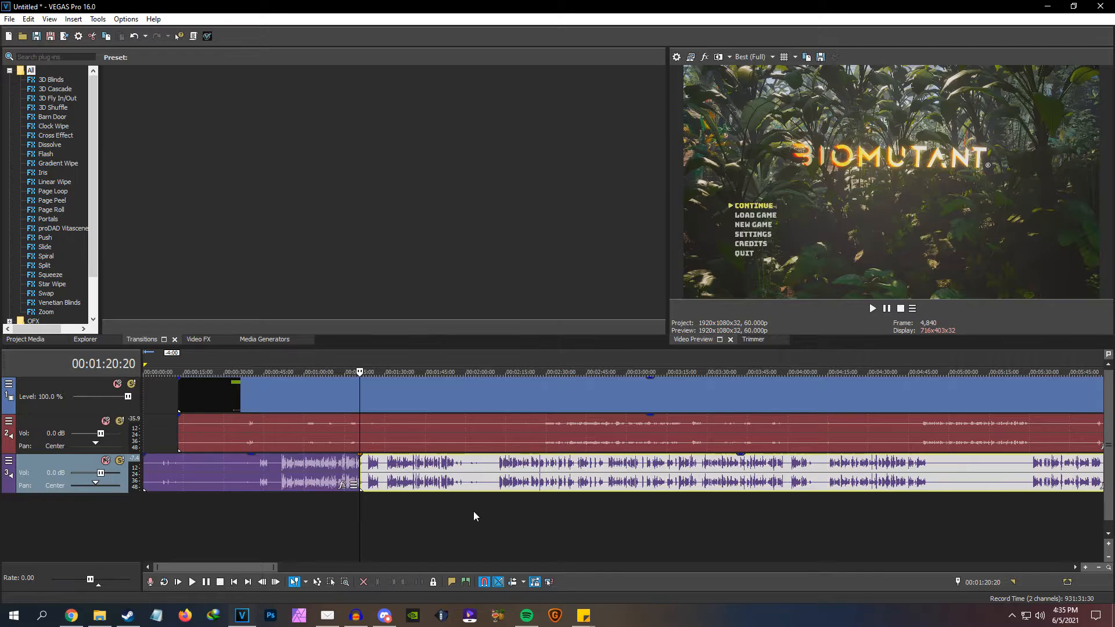
{"action": "key", "text": "Up"}
{"action": "key", "text": "Up"}
{"action": "key", "text": "Up"}
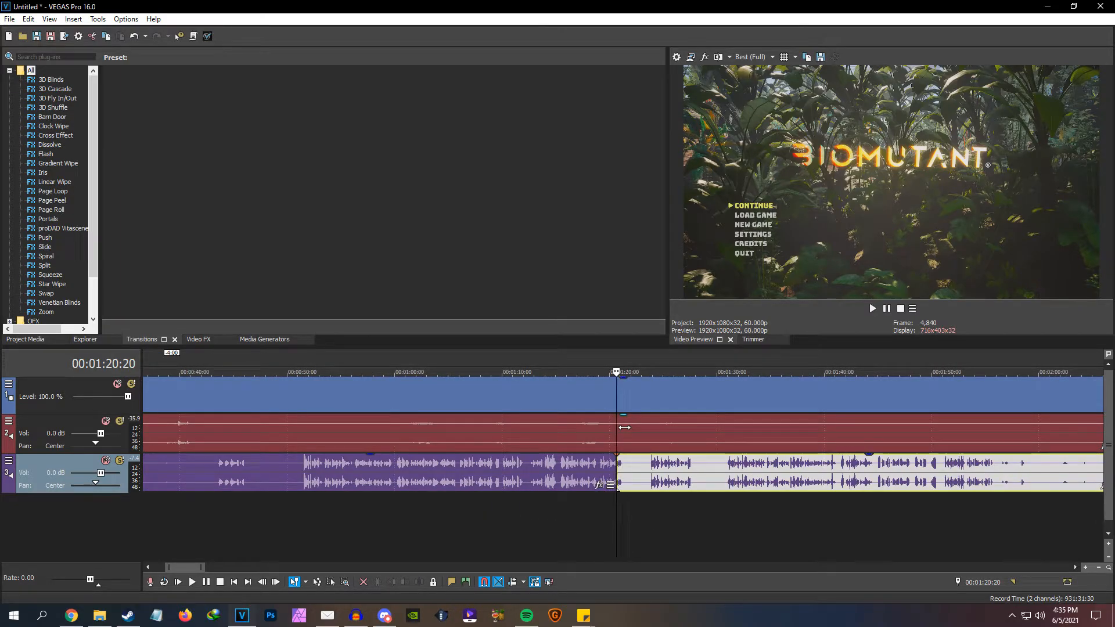
{"action": "key", "text": "ctrl+z"}
{"action": "key", "text": "ctrl+z"}
{"action": "key", "text": "ctrl+z"}
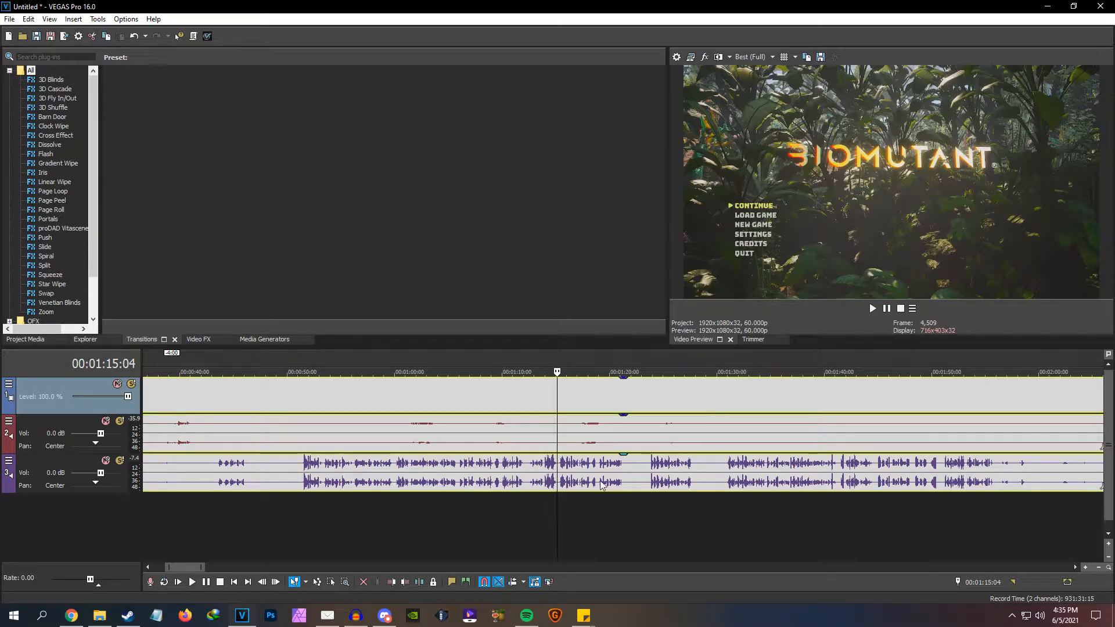
- Try splitting the events on all three tracks together at 00:01:21:19 and shifting the second part later, and undo it
{"action": "left_click", "coordinate": [602, 444]}
{"action": "left_click", "coordinate": [627, 460]}
{"action": "key", "text": "s"}
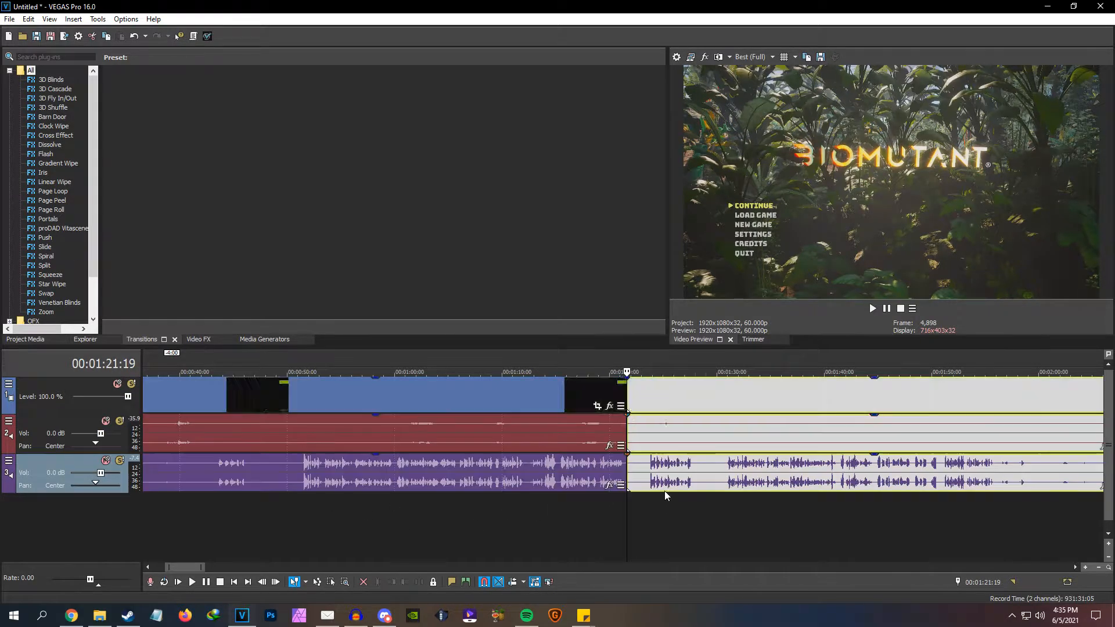
{"action": "left_click_drag", "start_coordinate": [653, 402], "coordinate": [753, 403]}
{"action": "key", "text": "ctrl+z"}
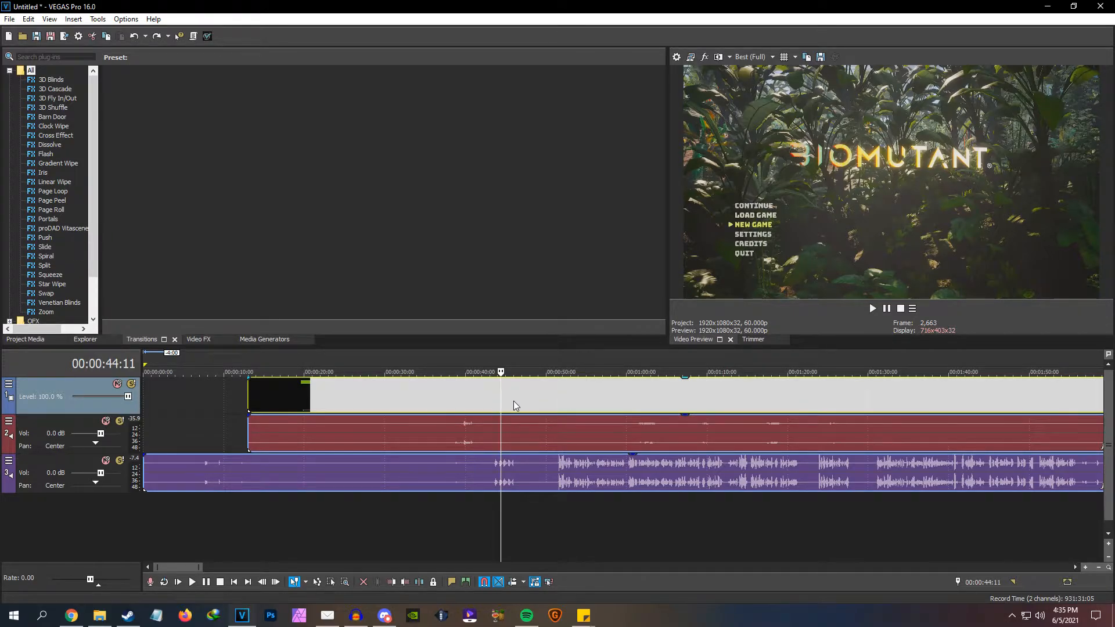
- Disable resampling for the gameplay video event on track 1
{"action": "right_click", "coordinate": [558, 395]}
{"action": "mouse_move", "coordinate": [639, 500]}
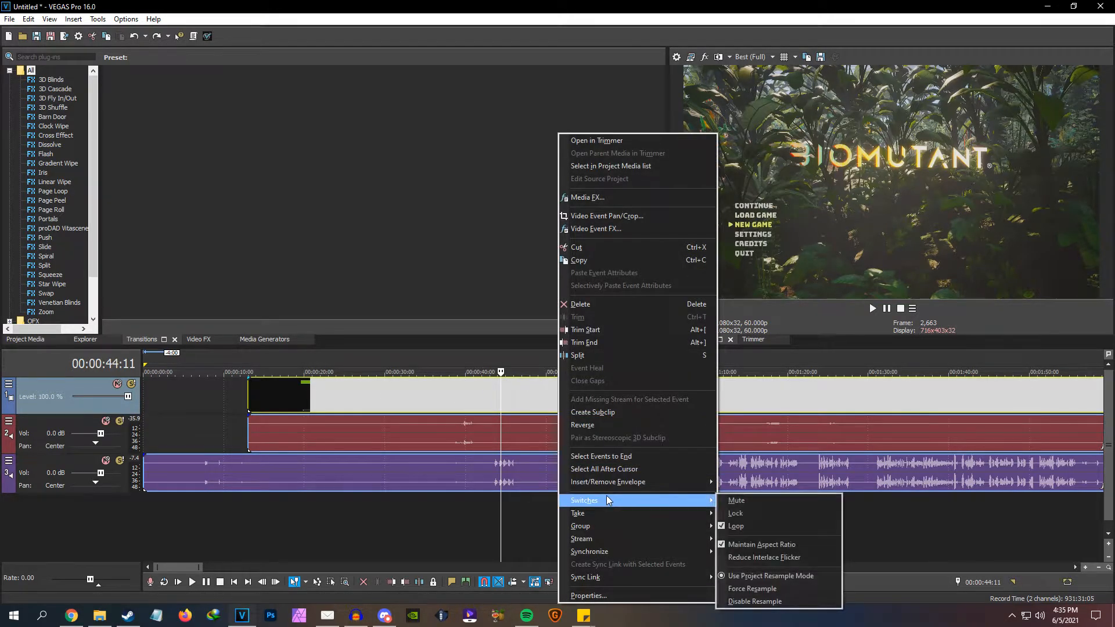
{"action": "left_click", "coordinate": [776, 604]}
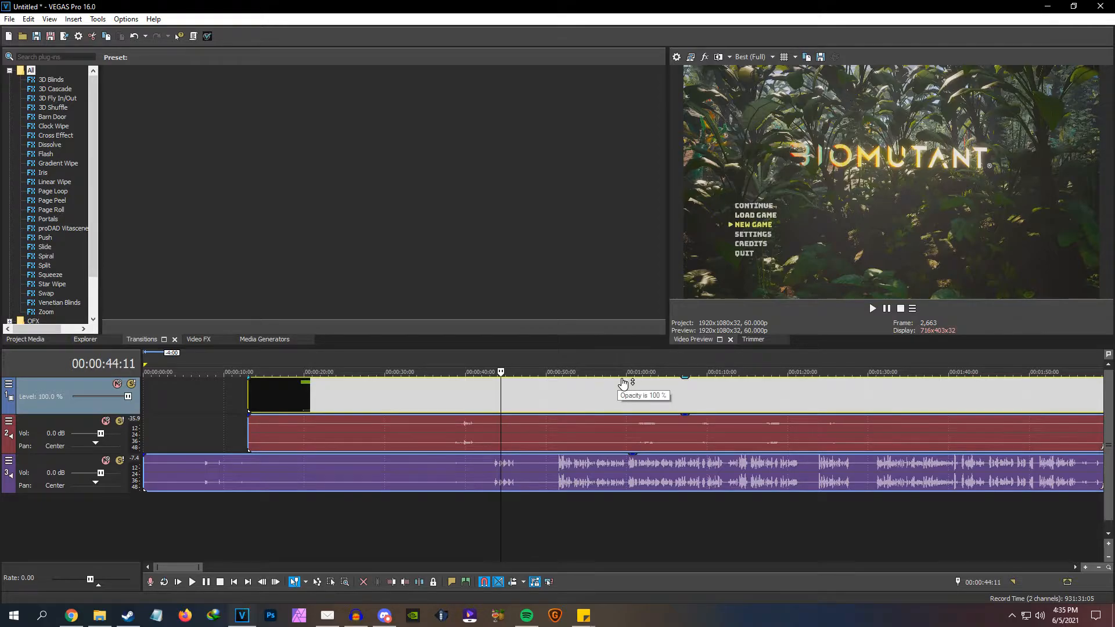
- Add the Track Compressor and Track Noise Gate plug-ins to the voice clip's audio event FX chain on track 3
{"action": "right_click", "coordinate": [545, 466]}
{"action": "left_click", "coordinate": [456, 467]}
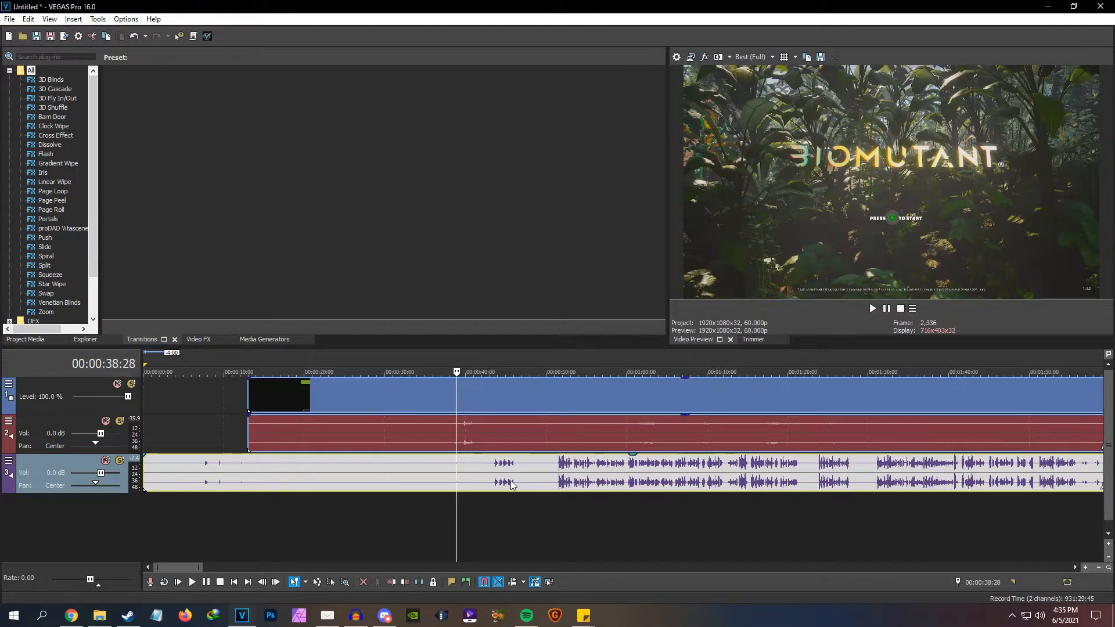
{"action": "right_click", "coordinate": [546, 475]}
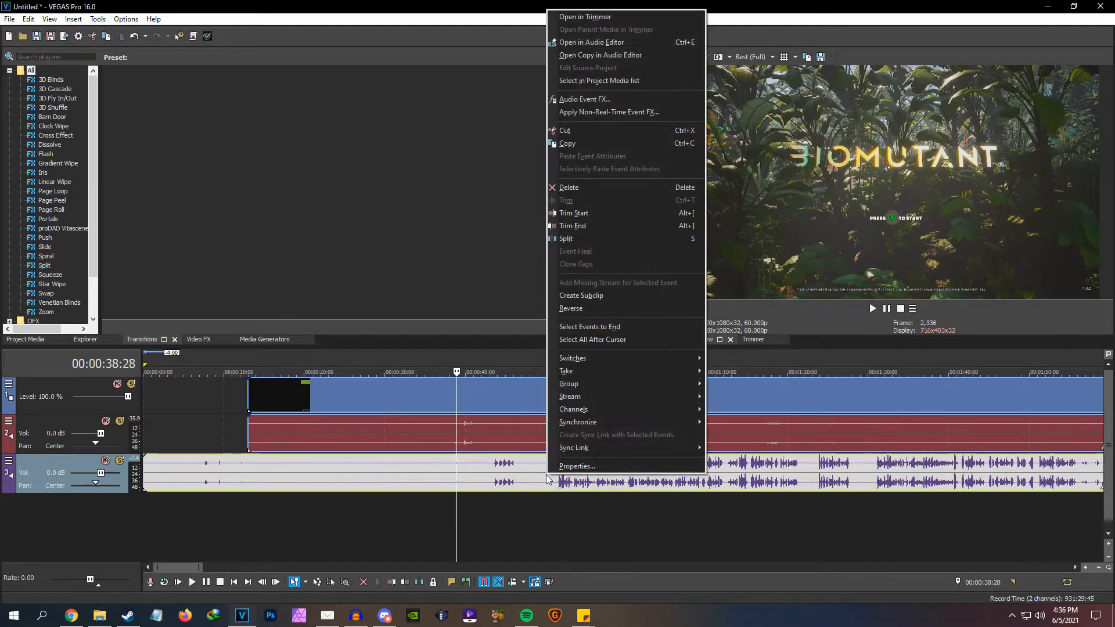
{"action": "left_click", "coordinate": [633, 102]}
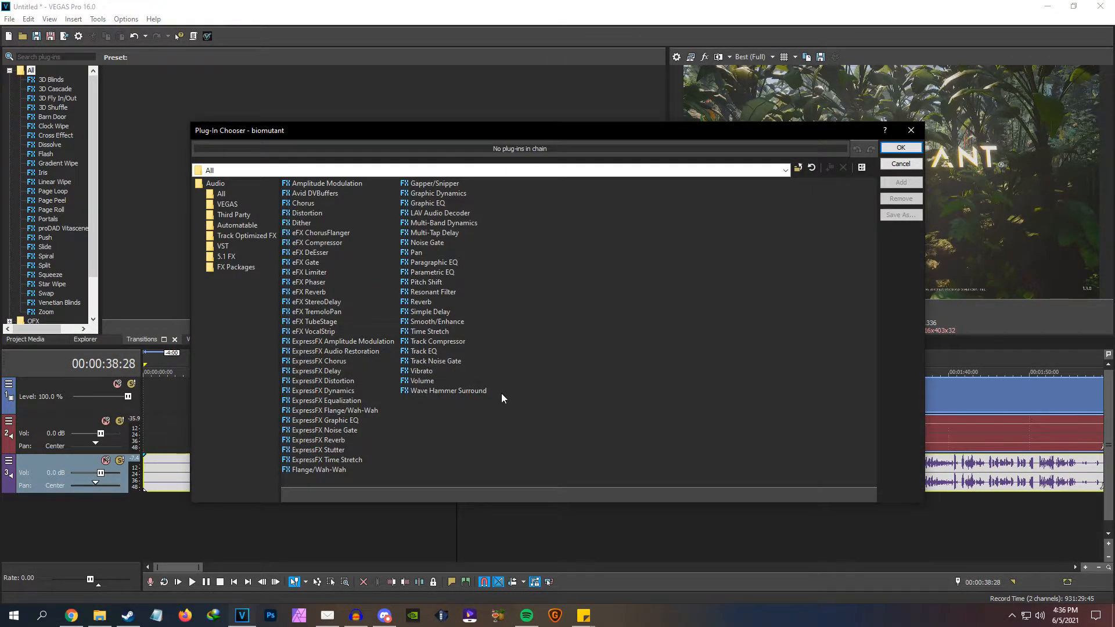
{"action": "double_click", "coordinate": [456, 341]}
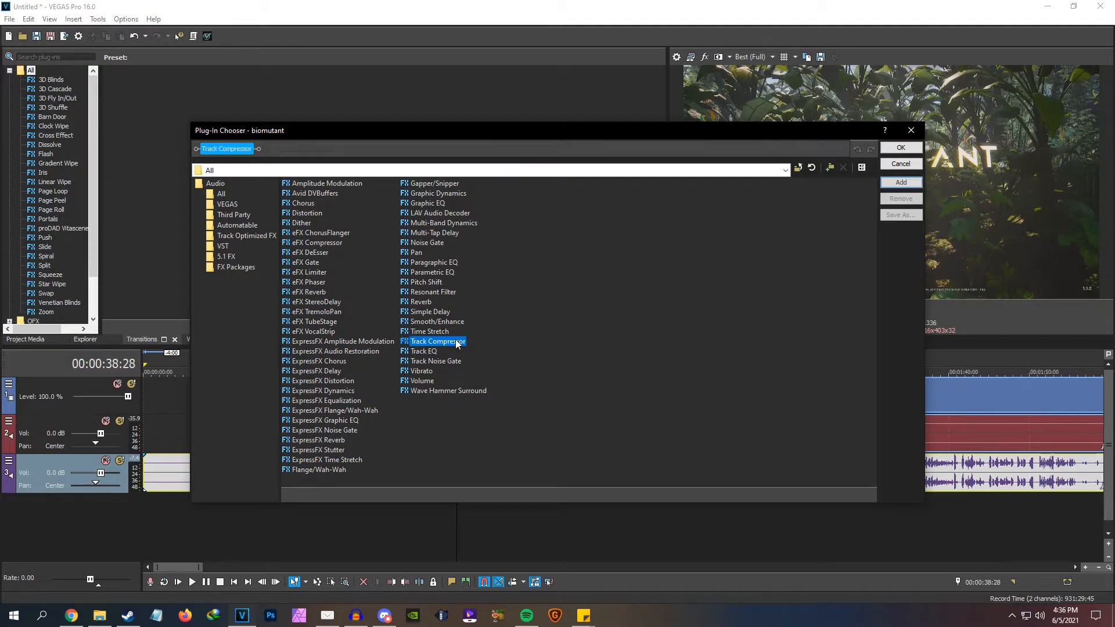
{"action": "double_click", "coordinate": [446, 360]}
{"action": "left_click", "coordinate": [901, 147]}
- Apply the SLOBS Gate preset to the Track Noise Gate, with a -38.0 dB threshold, 25 ms attack and 50 ms release
{"action": "left_click", "coordinate": [521, 115]}
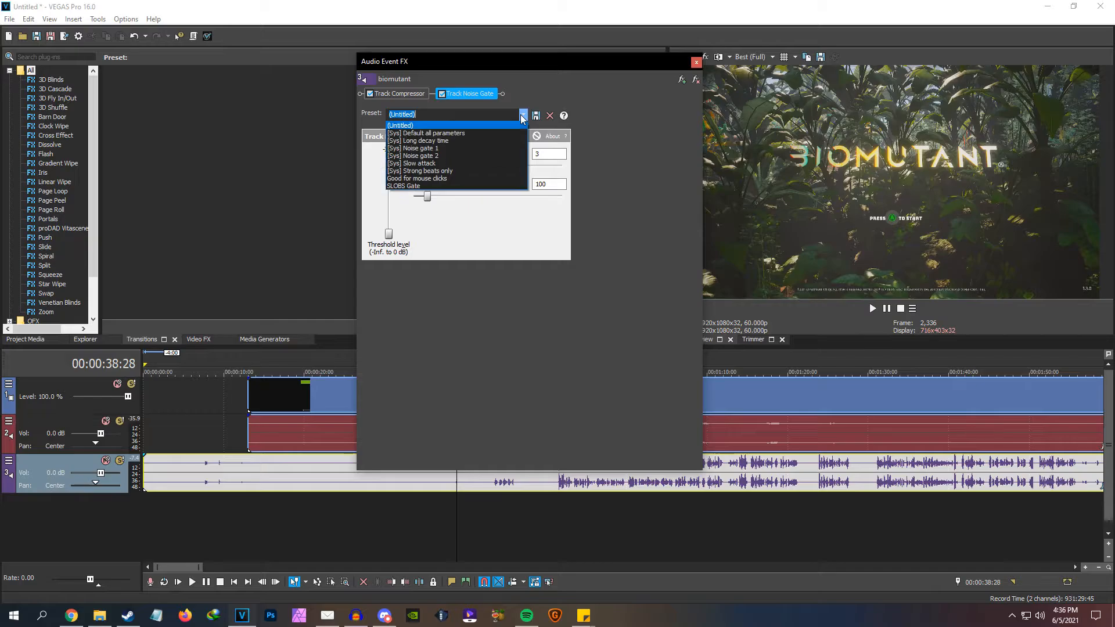
{"action": "left_click", "coordinate": [454, 185]}
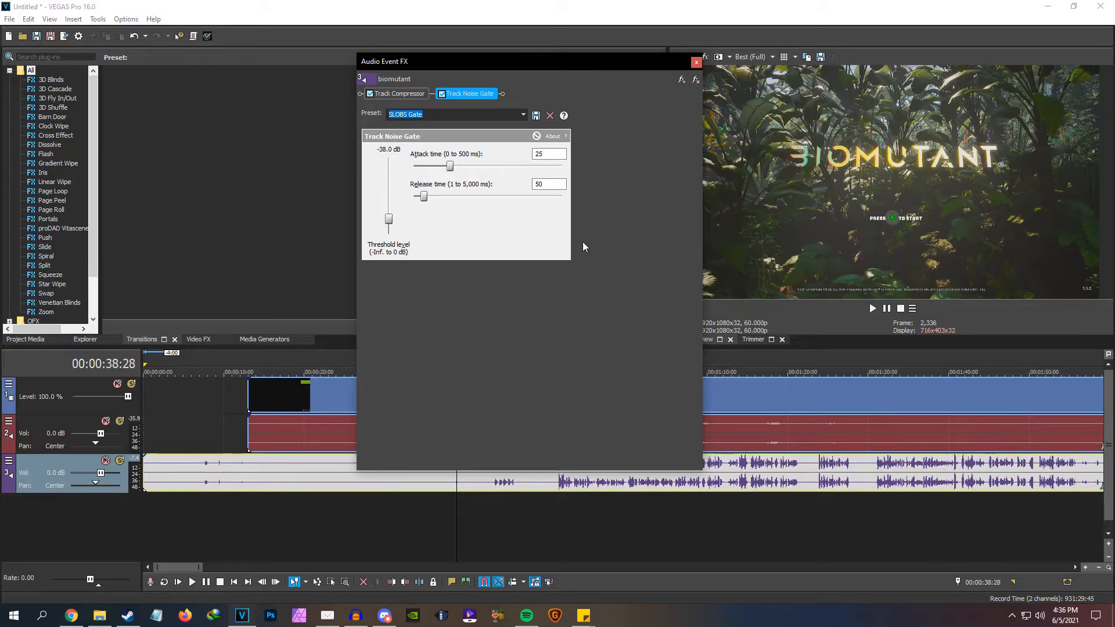
{"action": "left_click", "coordinate": [523, 114]}
{"action": "left_click", "coordinate": [446, 125]}
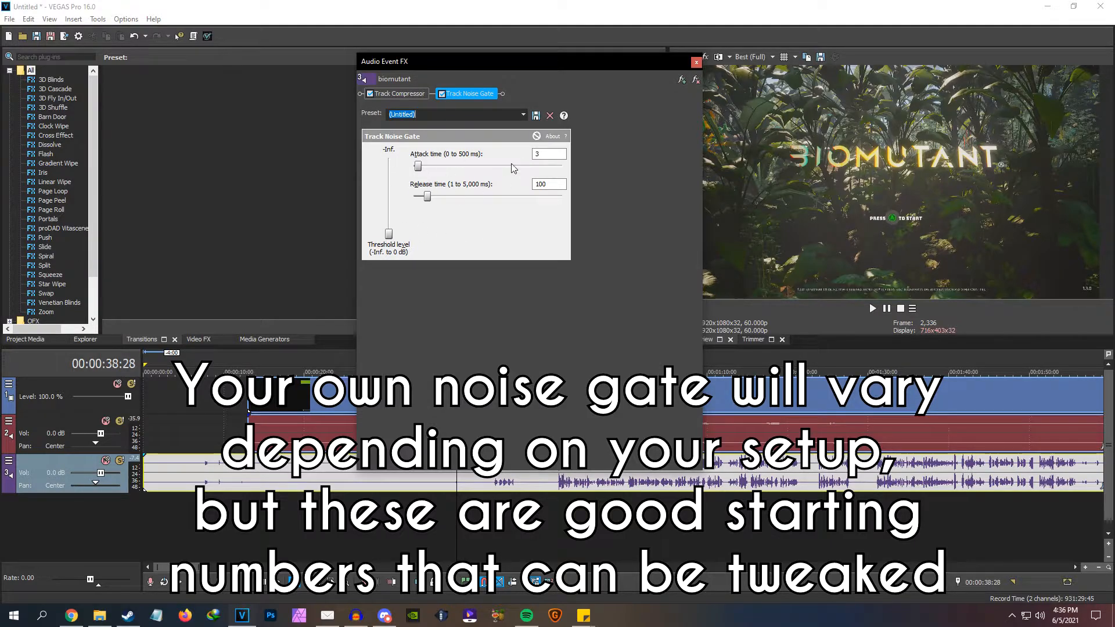
{"action": "left_click", "coordinate": [523, 115]}
{"action": "left_click", "coordinate": [439, 186]}
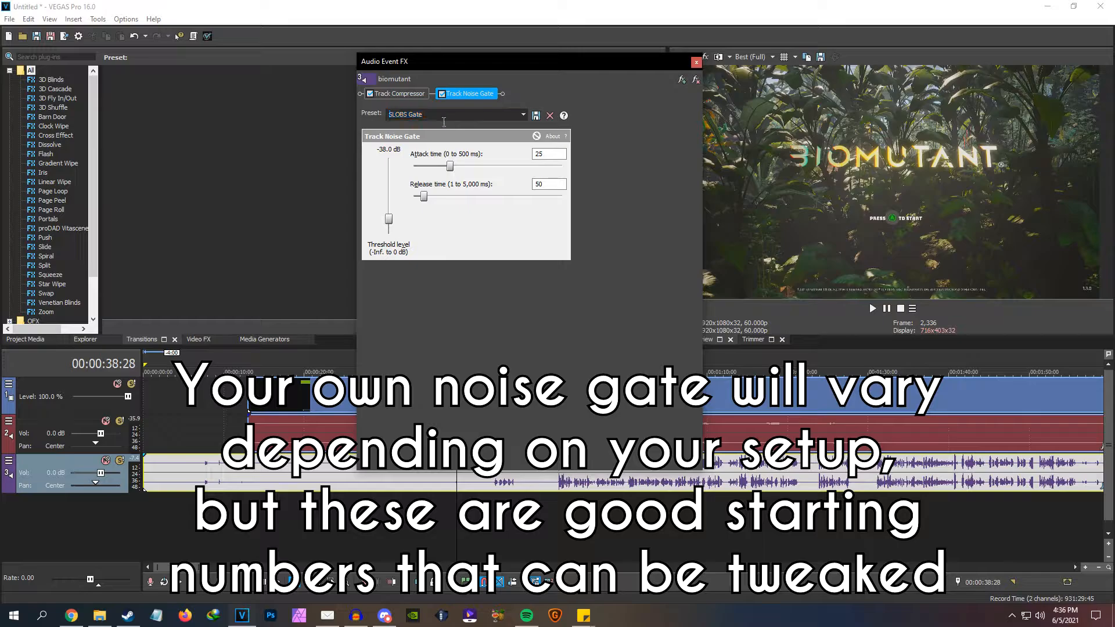
{"action": "left_click", "coordinate": [537, 115]}
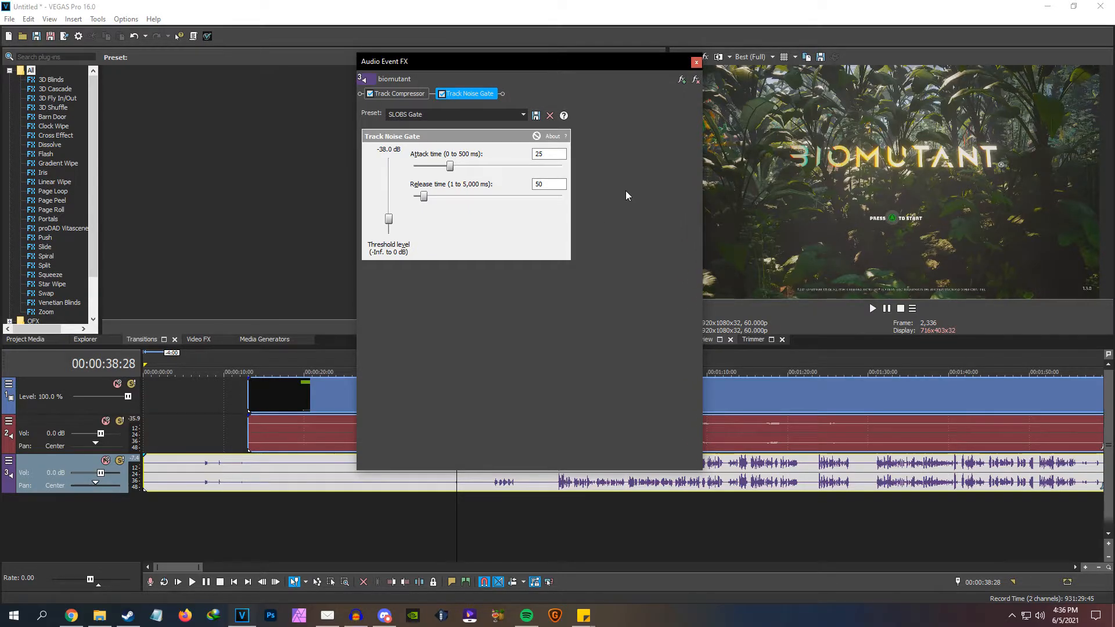
- Compare the SLOBS Compressor presets in the Track Compressor and apply the "[Sys] Limit levels to -6 dB (hard limiter)" preset
{"action": "left_click", "coordinate": [408, 94]}
{"action": "left_click", "coordinate": [527, 114]}
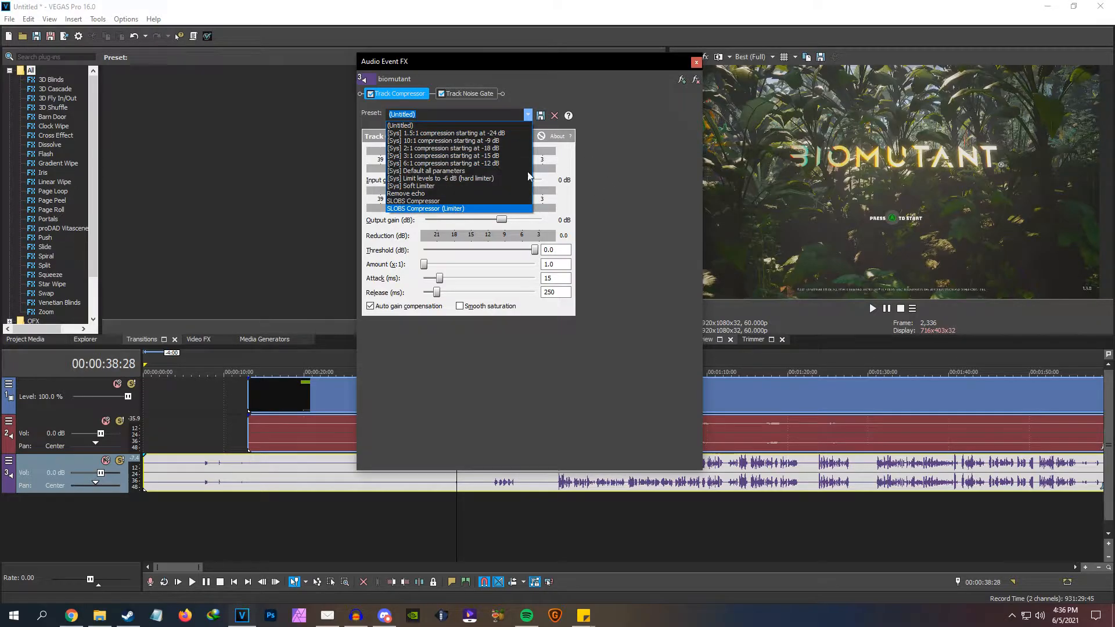
{"action": "left_click", "coordinate": [497, 178]}
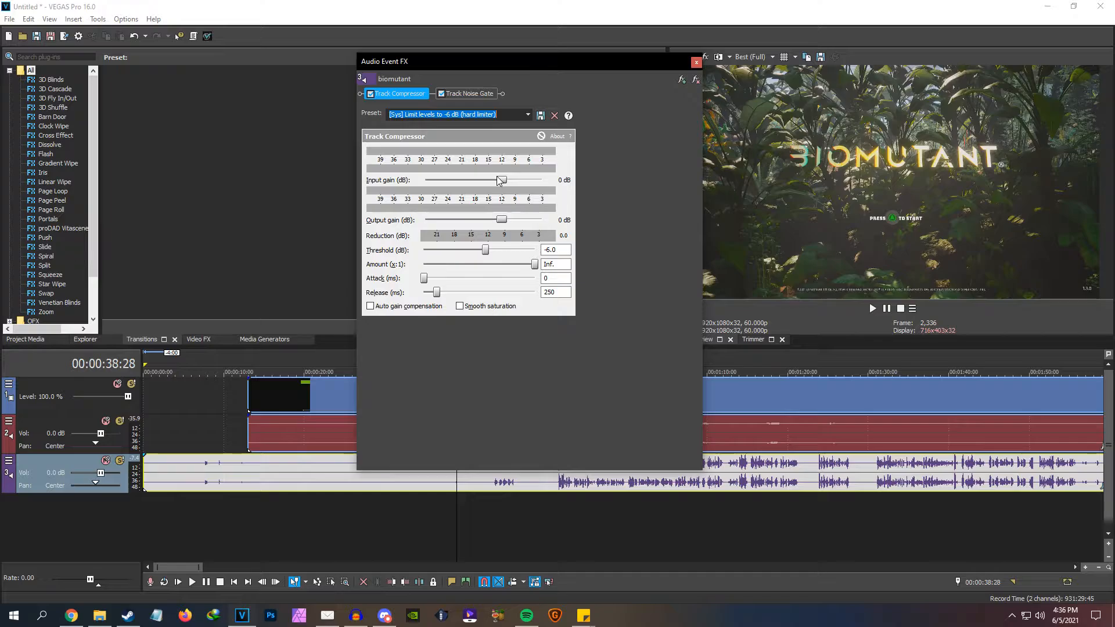
{"action": "left_click", "coordinate": [526, 115]}
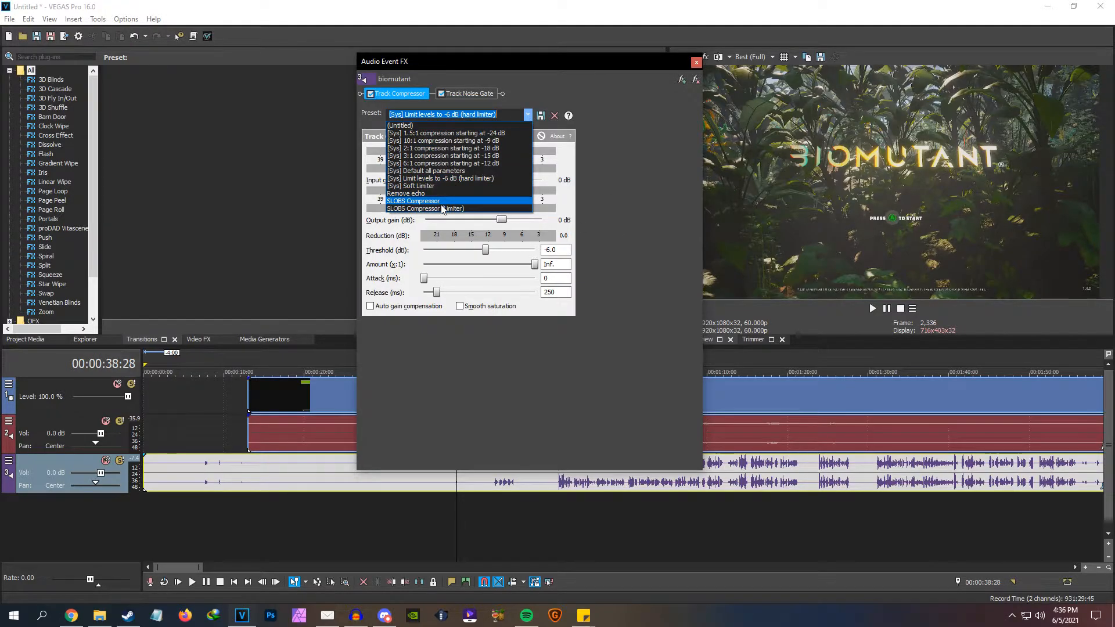
{"action": "left_click", "coordinate": [452, 208]}
{"action": "left_click", "coordinate": [525, 115]}
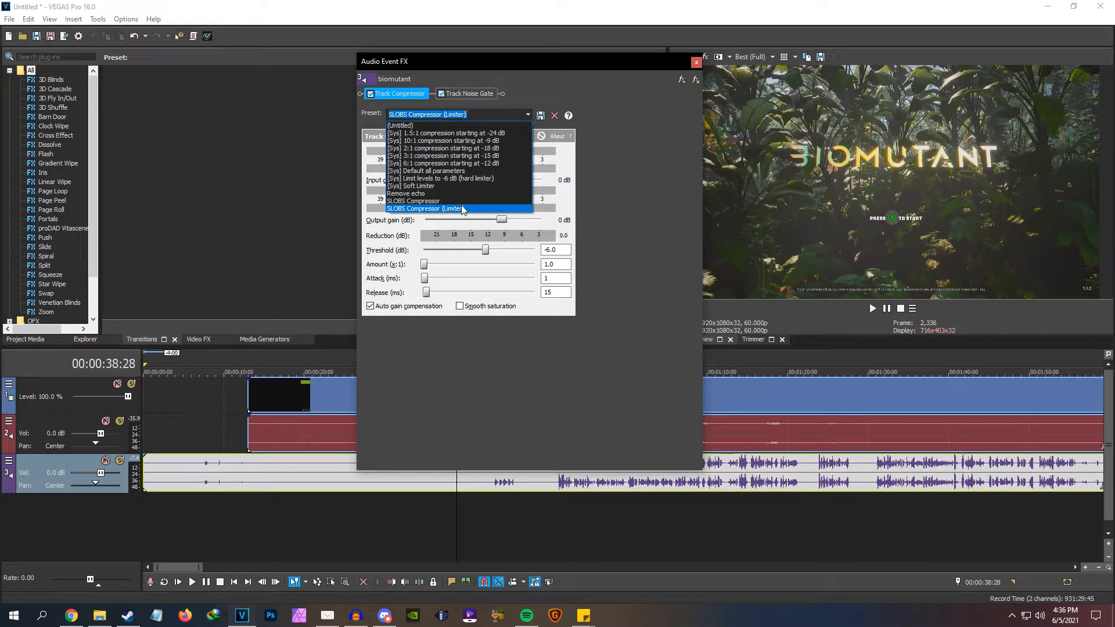
{"action": "left_click", "coordinate": [459, 198]}
{"action": "left_click", "coordinate": [525, 115]}
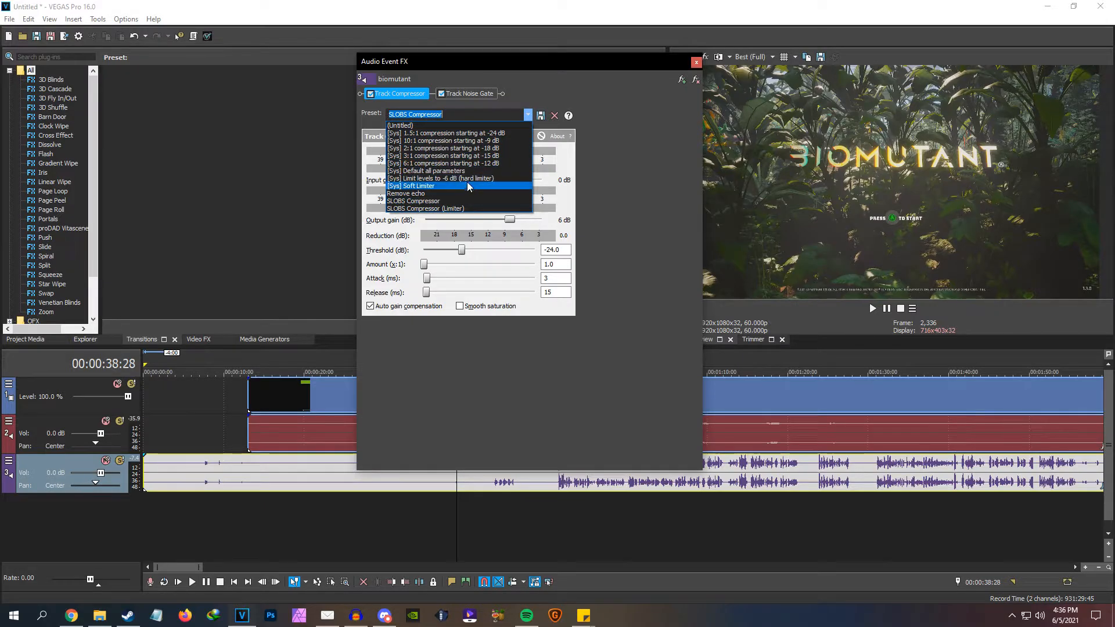
{"action": "left_click", "coordinate": [493, 179]}
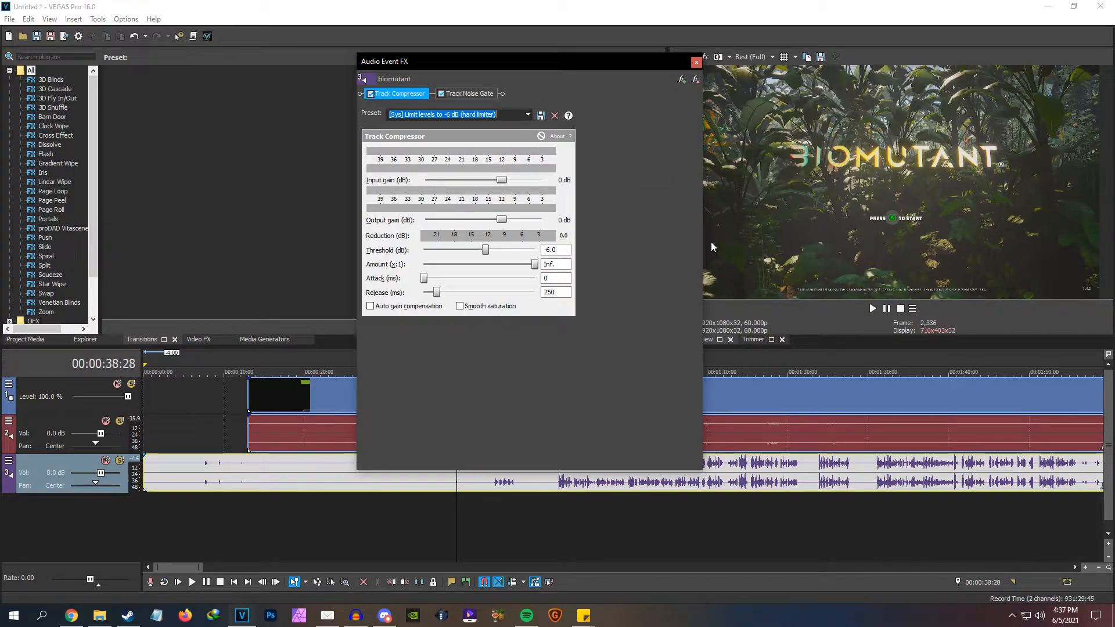
{"action": "left_click", "coordinate": [696, 62]}
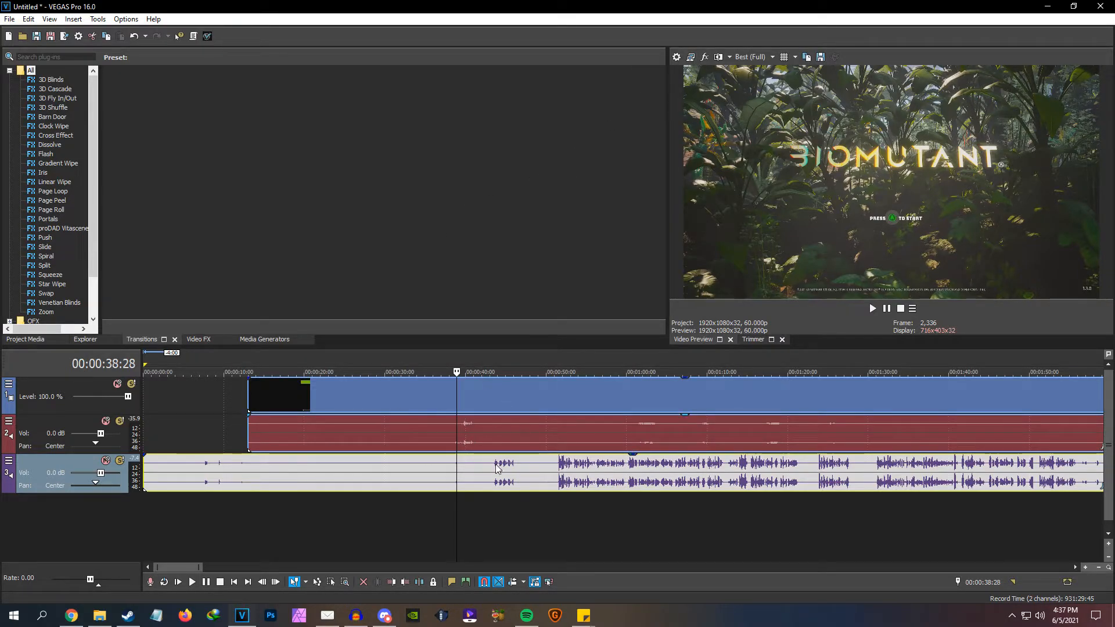
- Lower the game audio event's gain on track 2 to about -11.0 dB while playing a loud section from 00:33:29:05
{"action": "scroll", "coordinate": [566, 458], "scroll_direction": "down", "scroll_amount": 5}
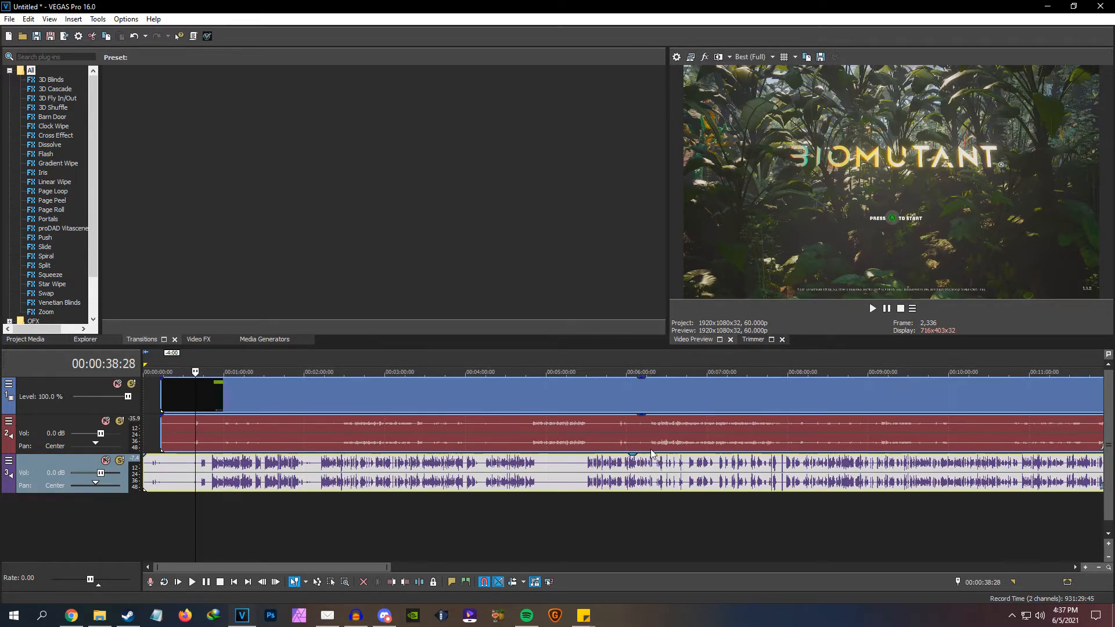
{"action": "scroll", "coordinate": [638, 454], "scroll_direction": "down", "scroll_amount": 4}
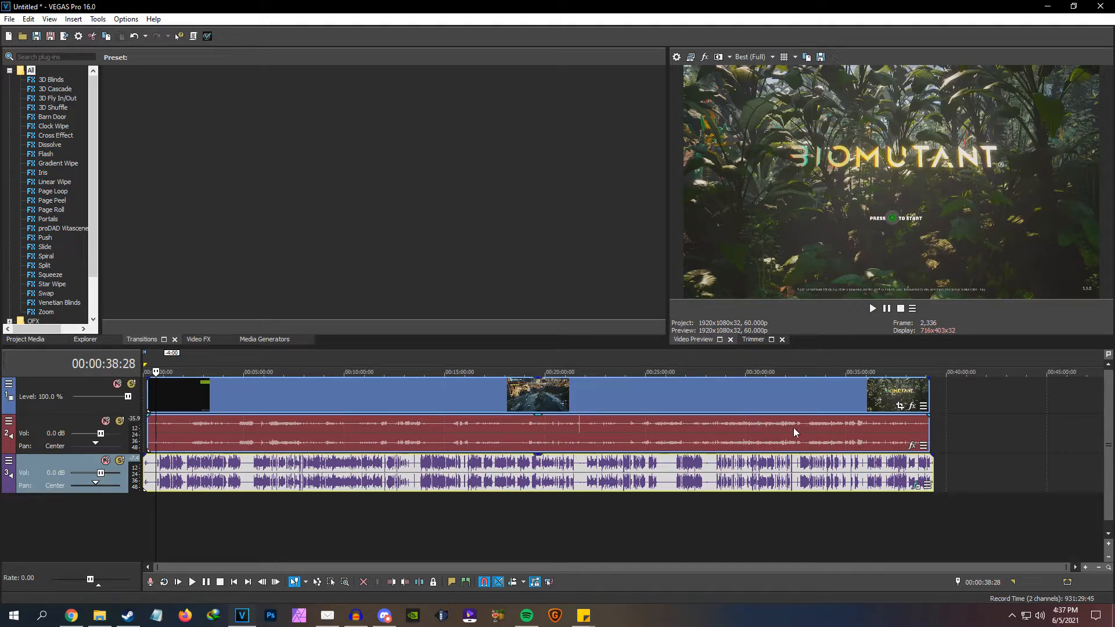
{"action": "left_click", "coordinate": [815, 427]}
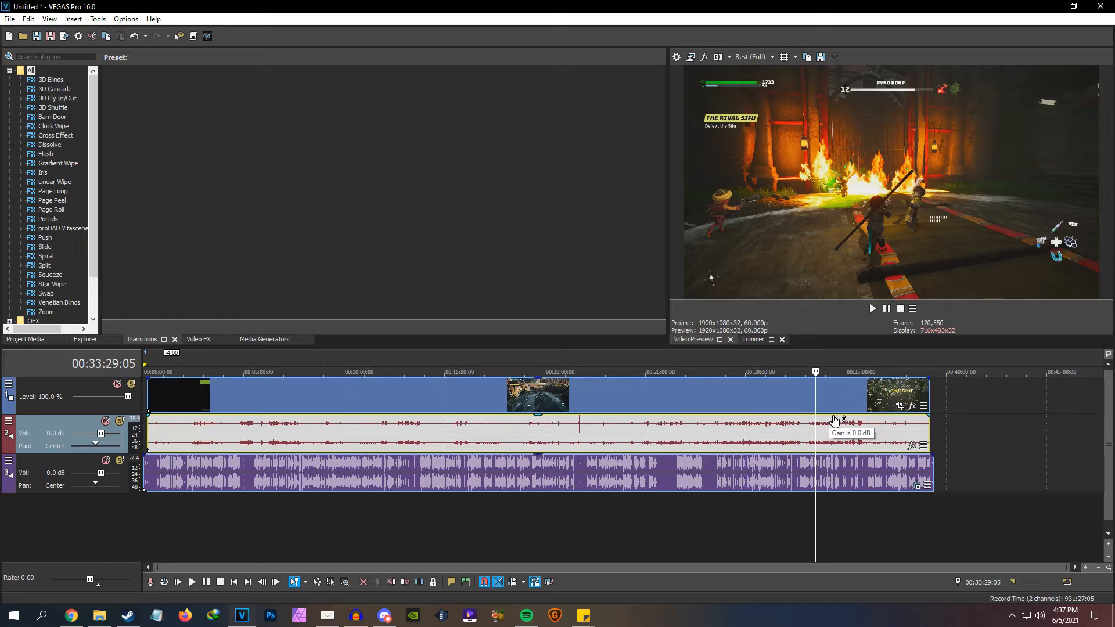
{"action": "mouse_move", "coordinate": [831, 417]}
{"action": "left_mouse_down"}
{"action": "mouse_move", "coordinate": [833, 447]}
{"action": "mouse_move", "coordinate": [833, 410]}
{"action": "left_mouse_up"}
{"action": "key", "text": "space"}
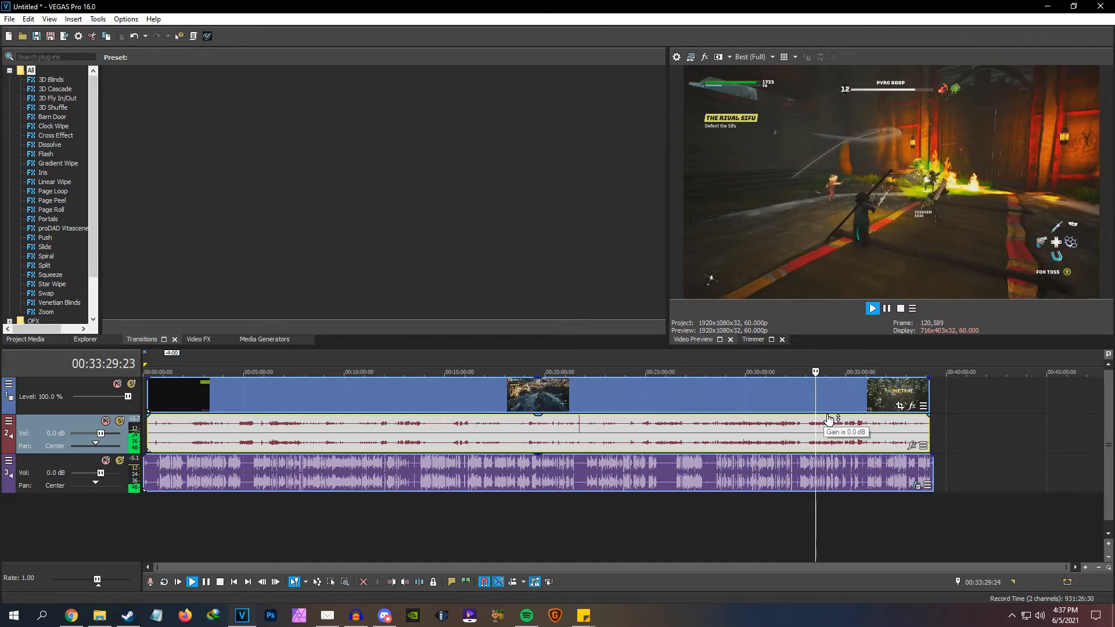
{"action": "left_click_drag", "start_coordinate": [828, 417], "coordinate": [829, 448]}
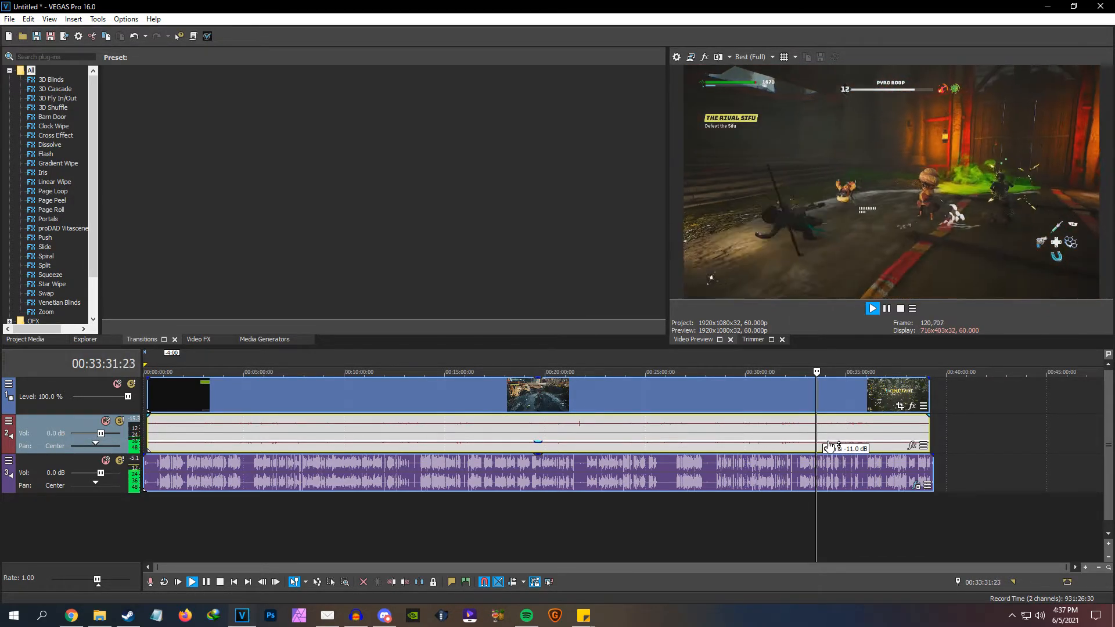
{"action": "key", "text": "space"}
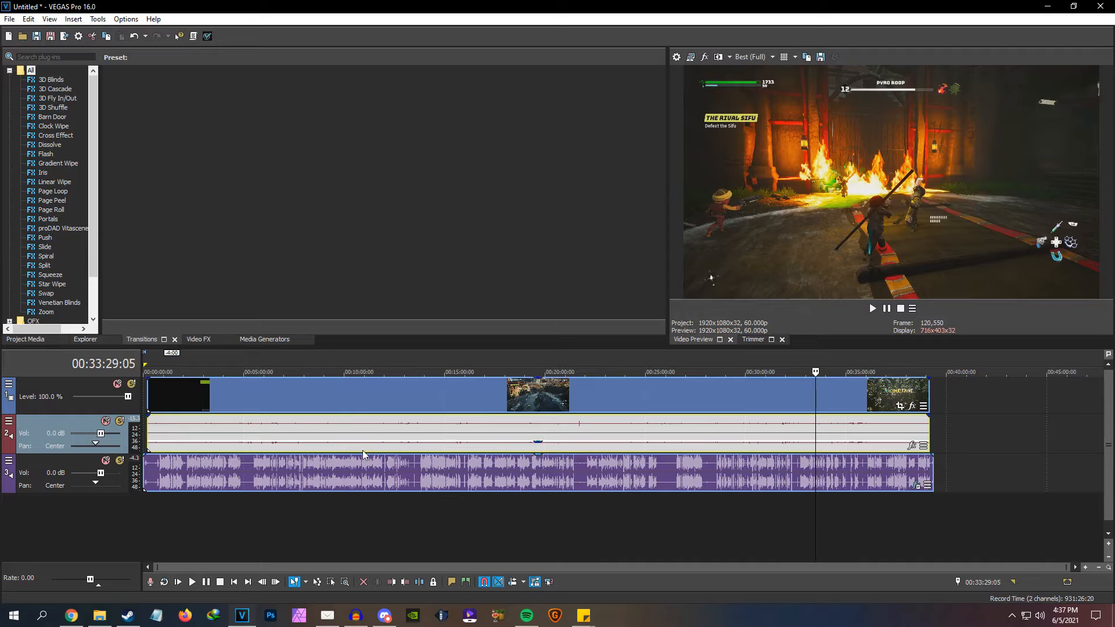
- Move the playhead to the start of the gameplay clip at 00:00:13:00
{"action": "key", "text": "Home"}
{"action": "scroll", "coordinate": [685, 447], "scroll_direction": "up", "scroll_amount": 5}
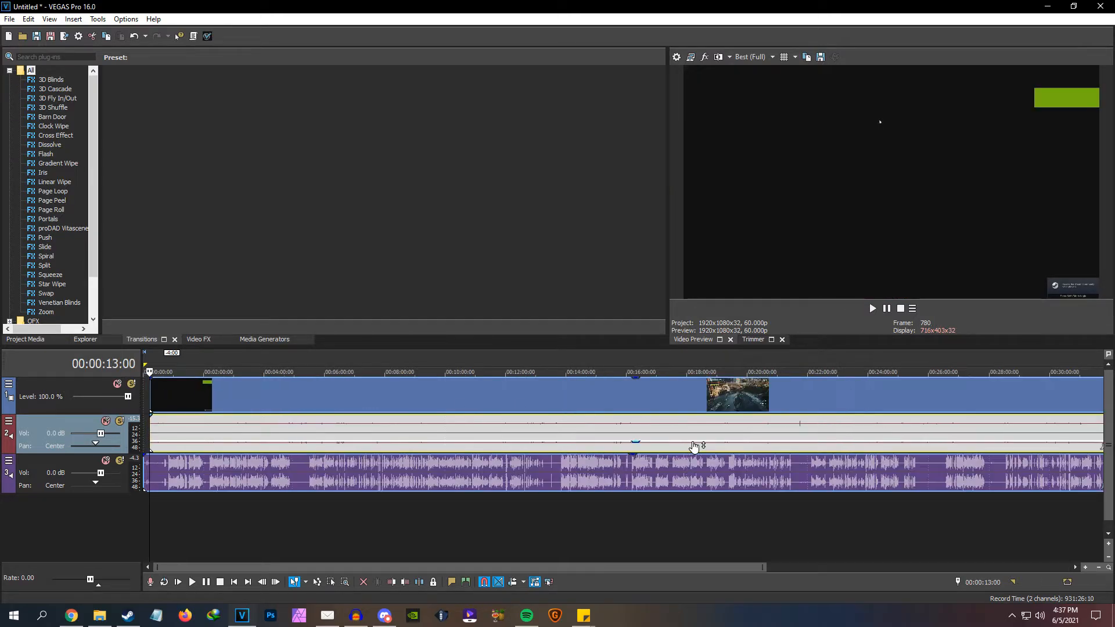
{"action": "scroll", "coordinate": [337, 408], "scroll_direction": "up", "scroll_amount": 2}
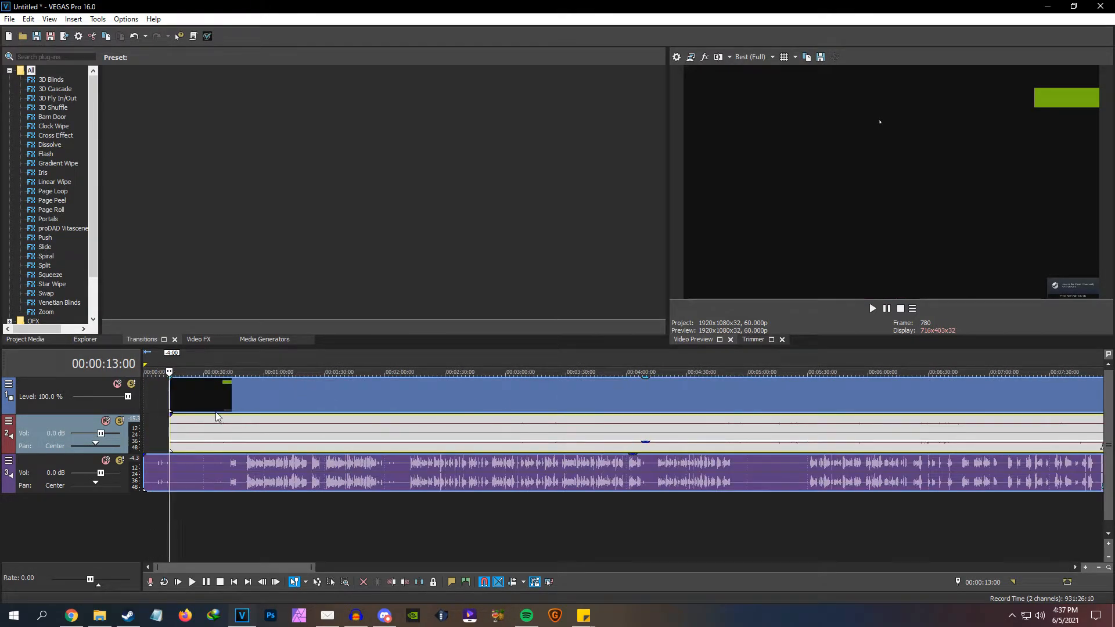
{"action": "scroll", "coordinate": [296, 450], "scroll_direction": "up", "scroll_amount": 1}
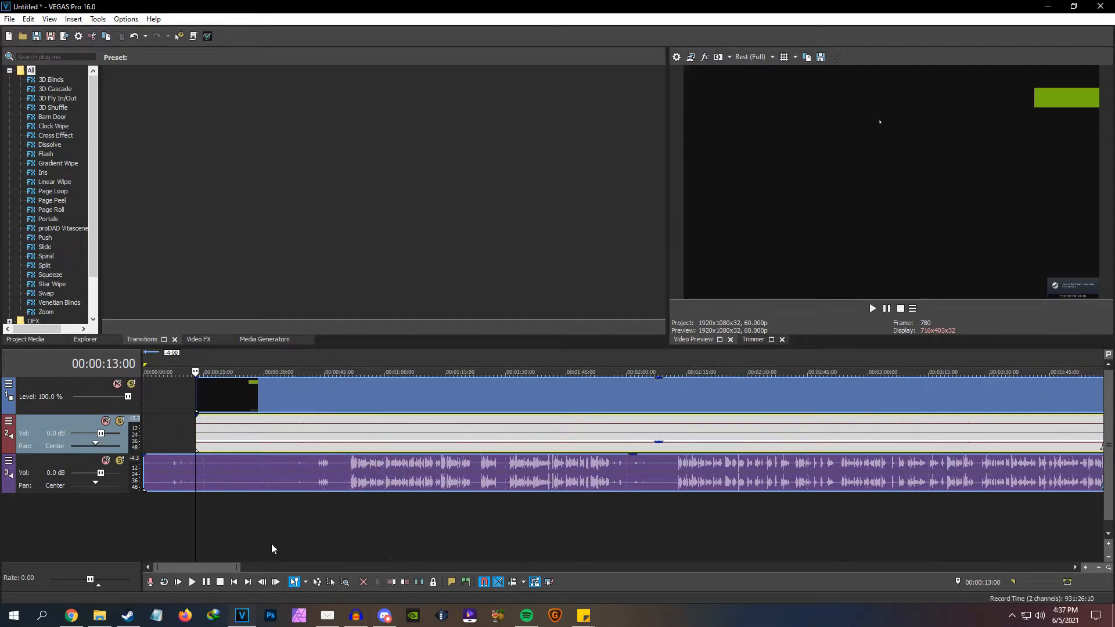
{"action": "left_click_drag", "start_coordinate": [210, 567], "coordinate": [184, 568]}
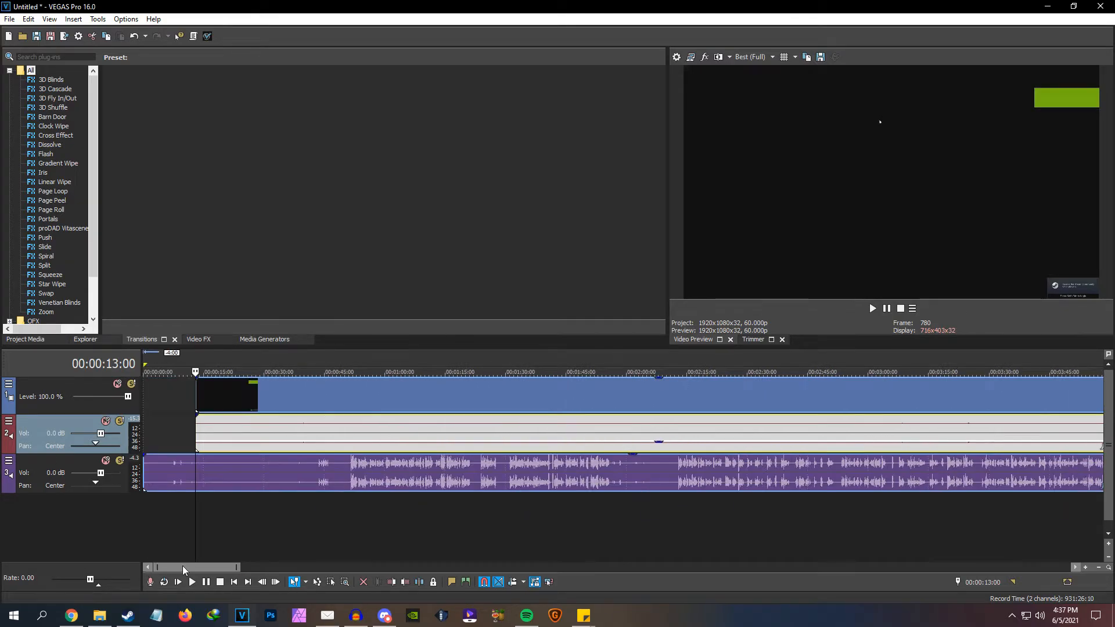
{"action": "scroll", "coordinate": [453, 487], "scroll_direction": "down", "scroll_amount": 1}
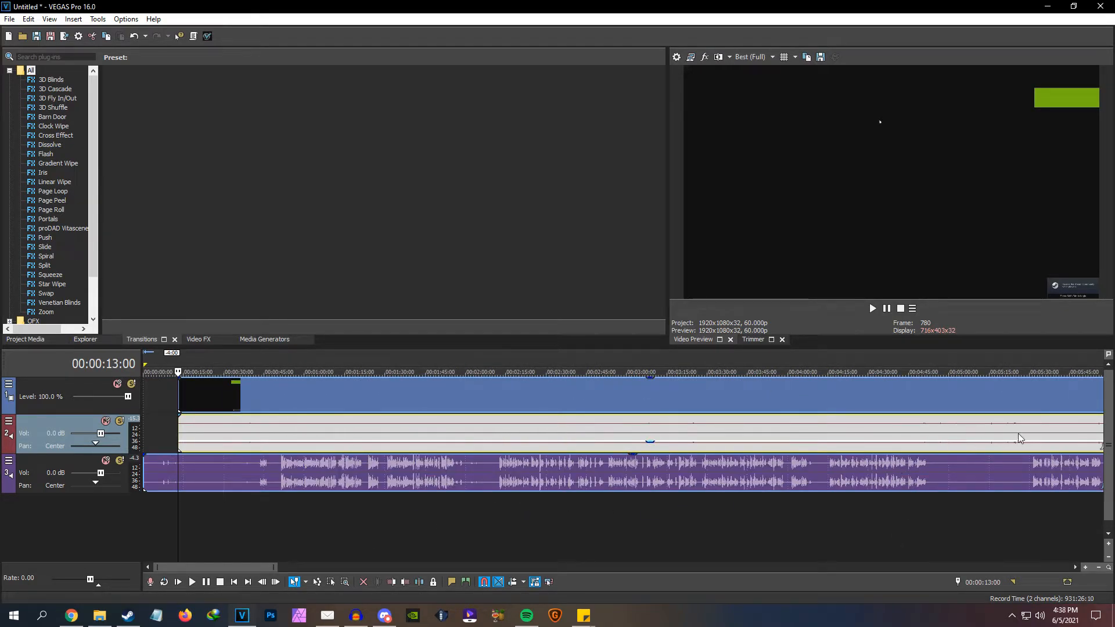
{"action": "scroll", "coordinate": [969, 512], "scroll_direction": "down", "scroll_amount": 1}
{"action": "scroll", "coordinate": [856, 520], "scroll_direction": "up", "scroll_amount": 2}
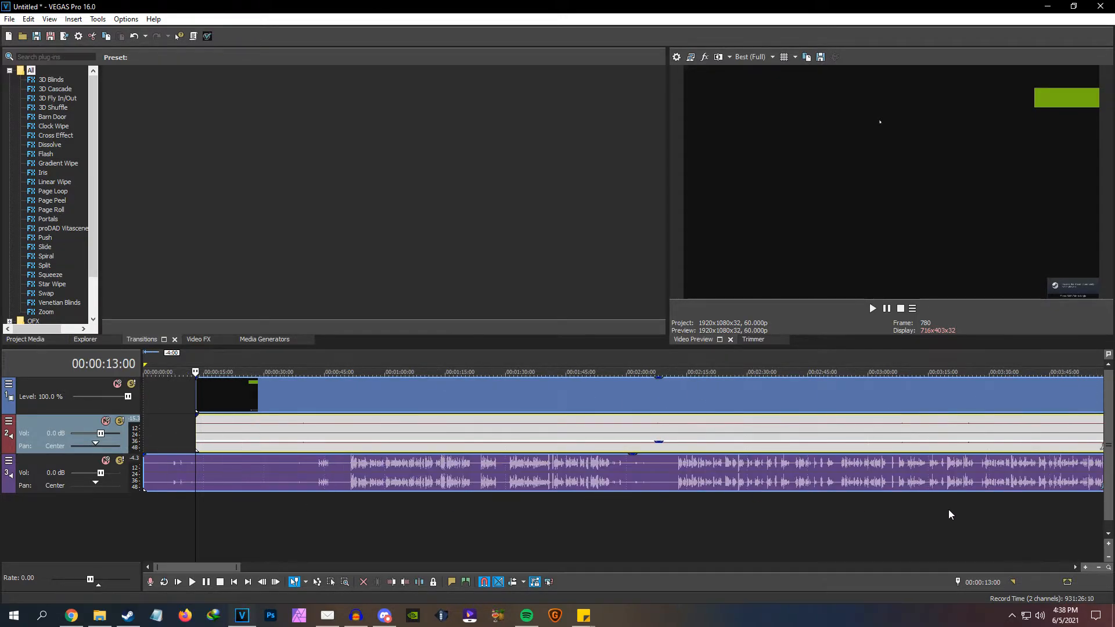
- Audition where the voice begins and split the grouped video, game audio and voice events at 00:00:51:13
{"action": "left_click", "coordinate": [347, 471]}
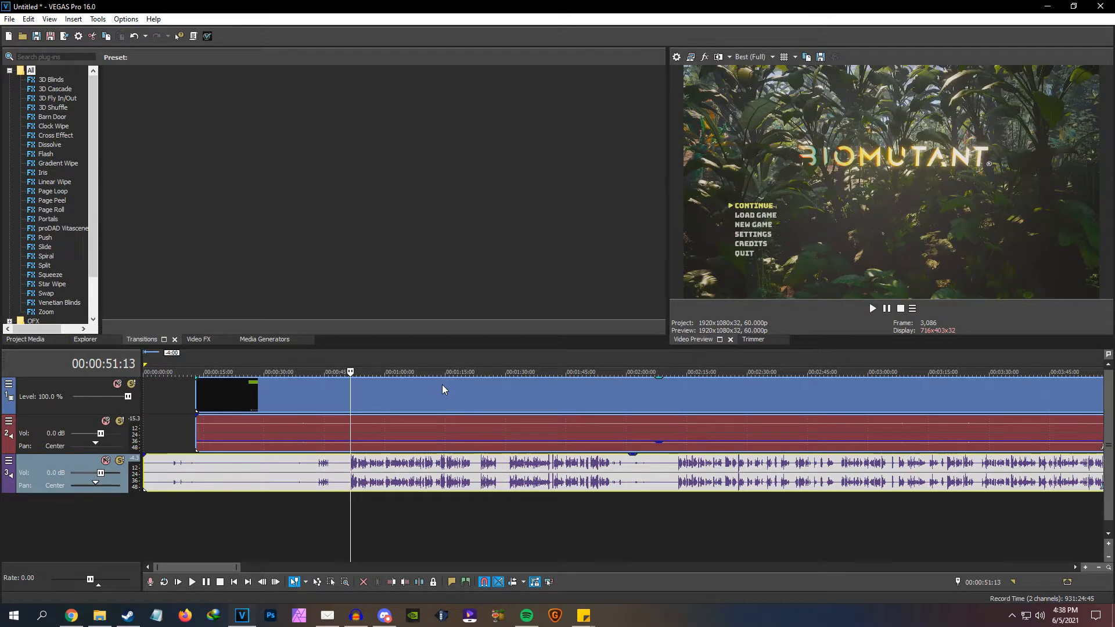
{"action": "key", "text": "space"}
{"action": "key", "text": "space"}
{"action": "key", "text": "space"}
{"action": "key", "text": "space"}
{"action": "key", "text": "s"}
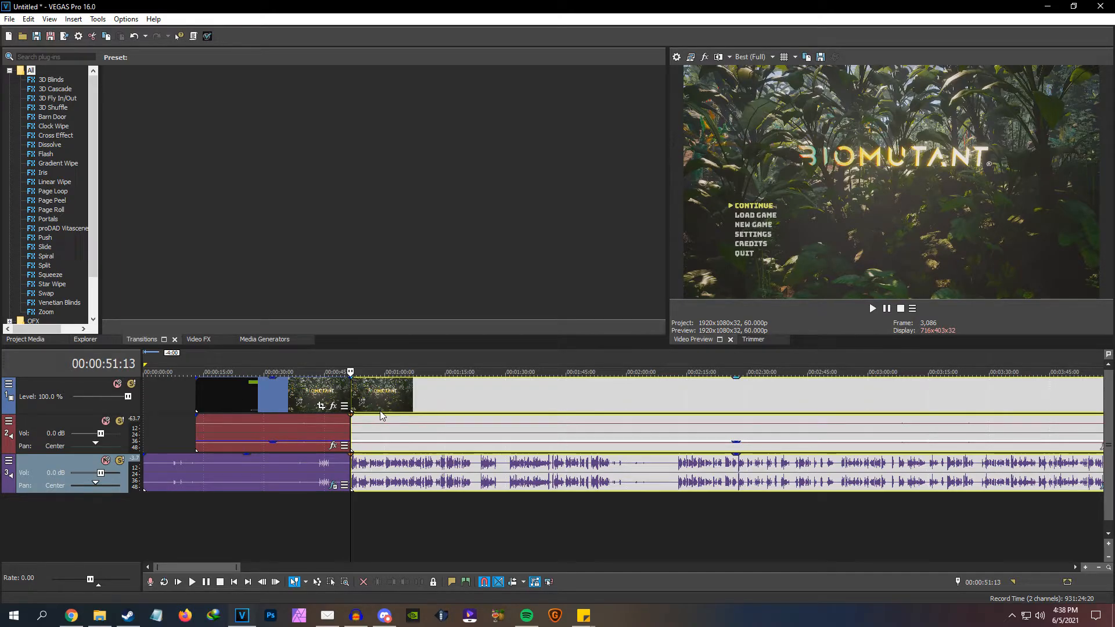
- Delete the grouped segment before the split and move the remaining events to the start of the timeline
{"action": "left_click", "coordinate": [282, 430]}
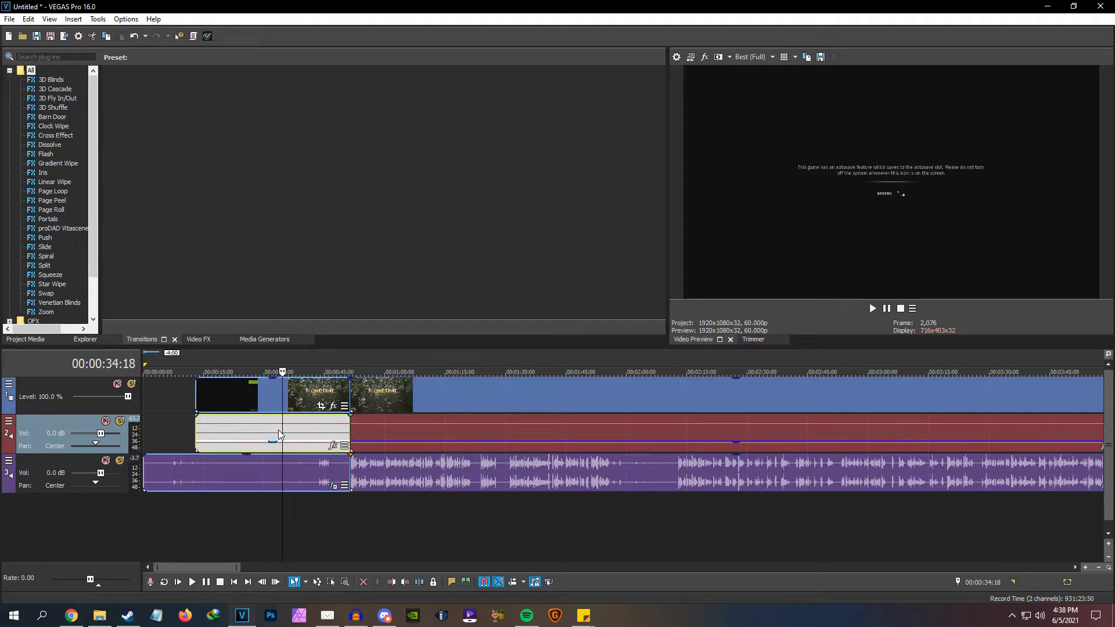
{"action": "key", "text": "Delete"}
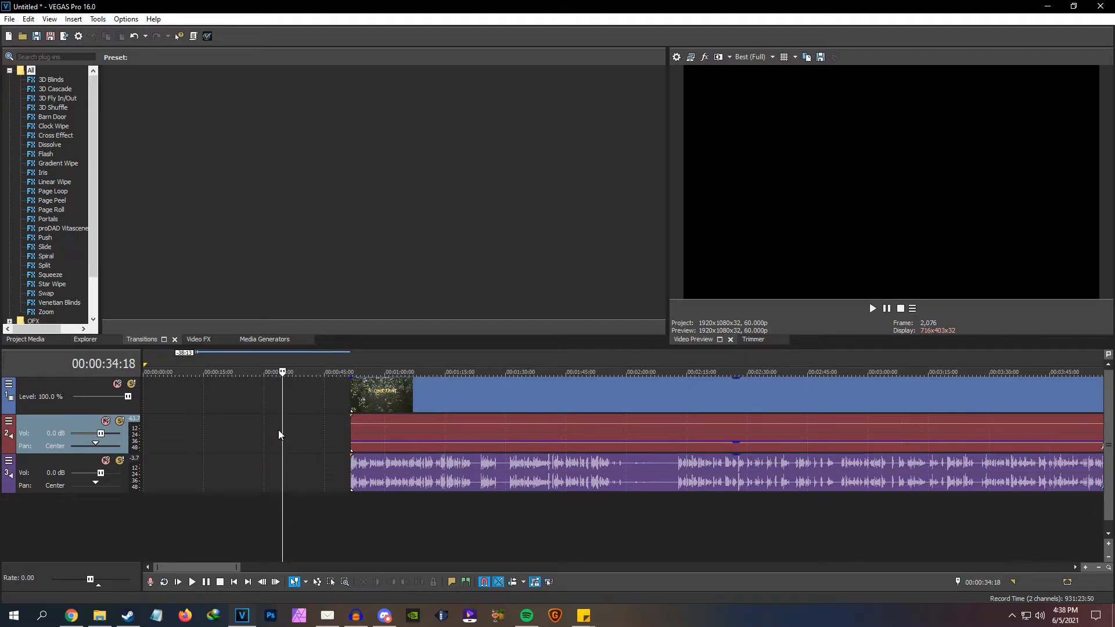
{"action": "left_click_drag", "start_coordinate": [394, 400], "coordinate": [148, 392]}
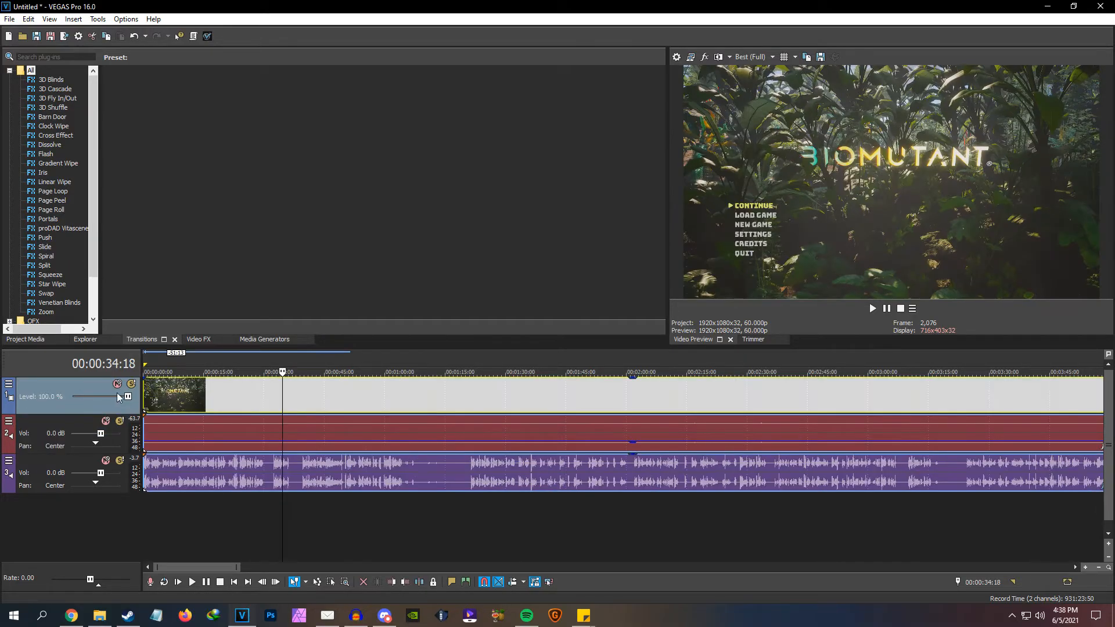
- Play the edit from the beginning and around 00:00:22:02 to locate a pause in the voice track
{"action": "left_click", "coordinate": [148, 392]}
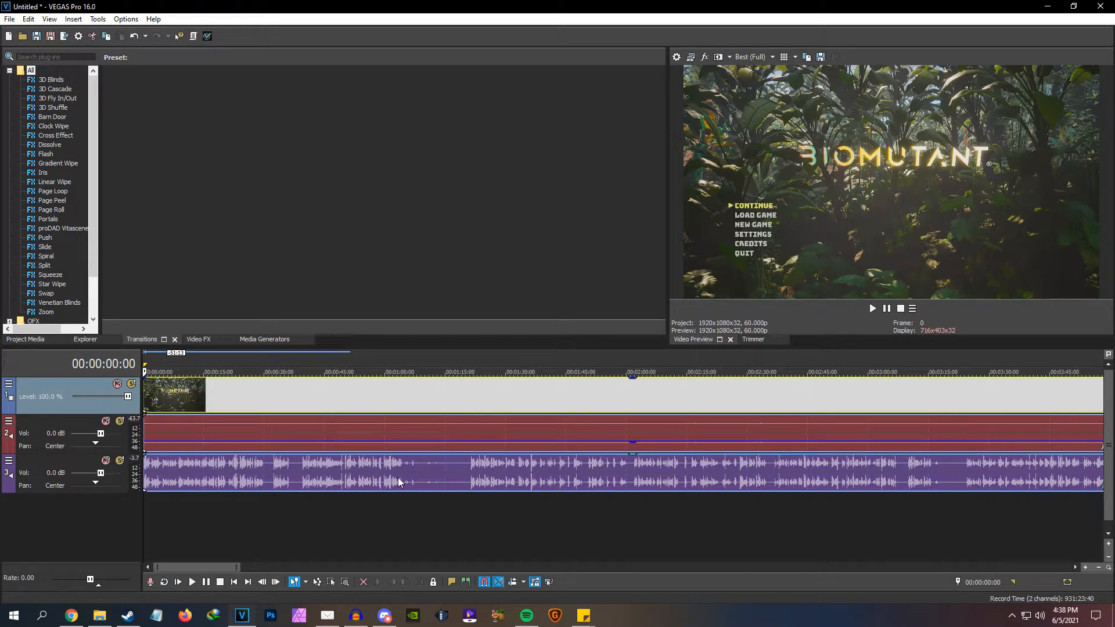
{"action": "key", "text": "space"}
{"action": "key", "text": "space"}
{"action": "left_click", "coordinate": [253, 496]}
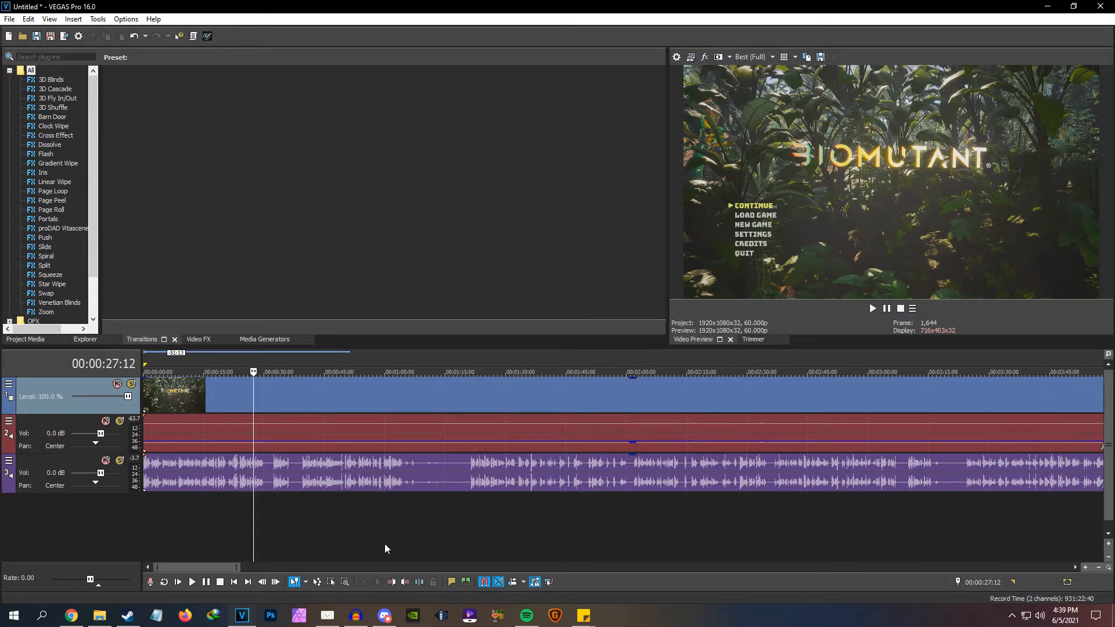
{"action": "key", "text": "space"}
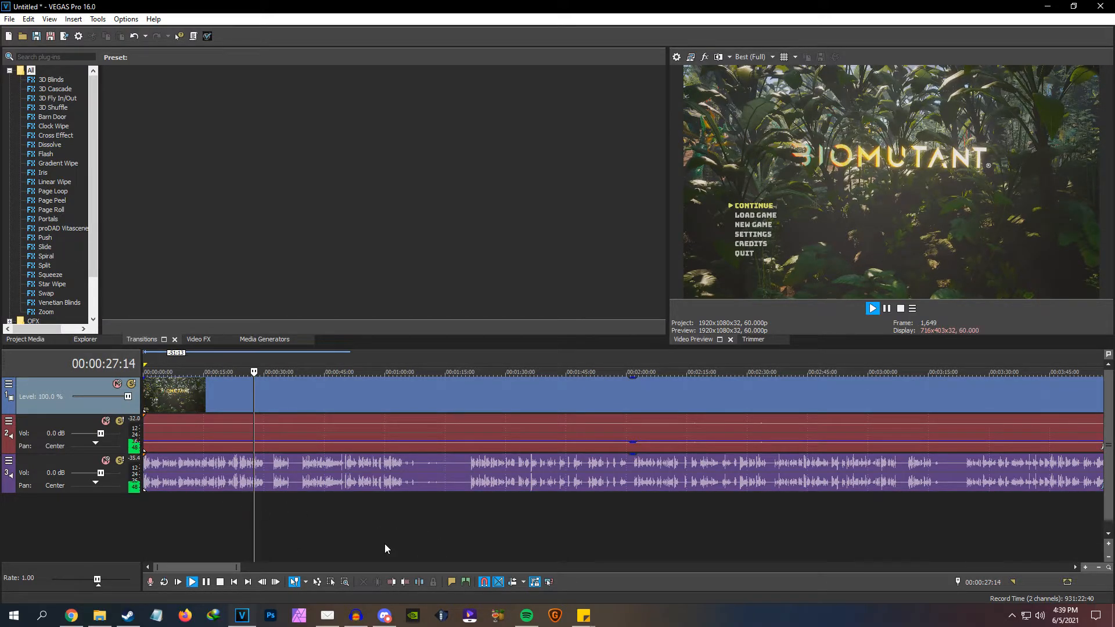
{"action": "left_click", "coordinate": [206, 582]}
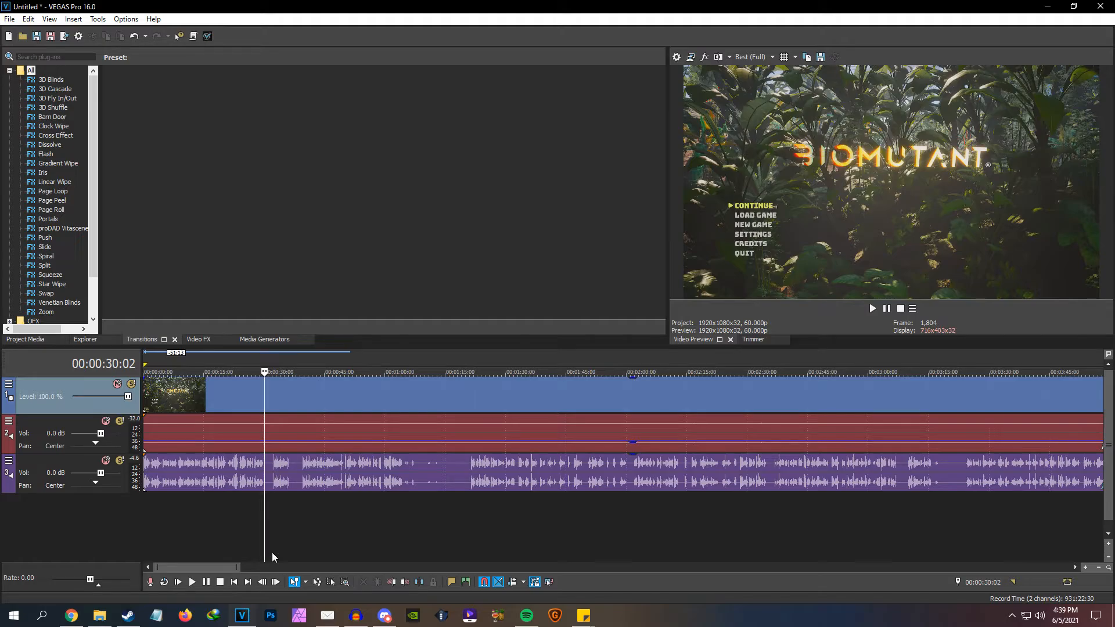
{"action": "left_click", "coordinate": [263, 481]}
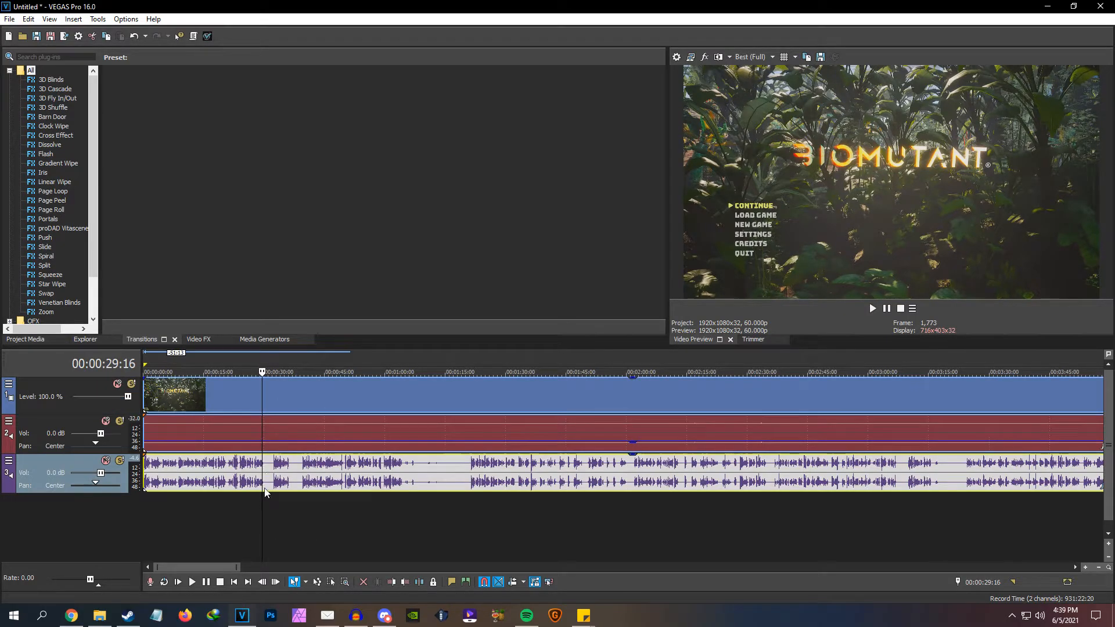
{"action": "left_click", "coordinate": [255, 474]}
{"action": "left_click", "coordinate": [232, 471]}
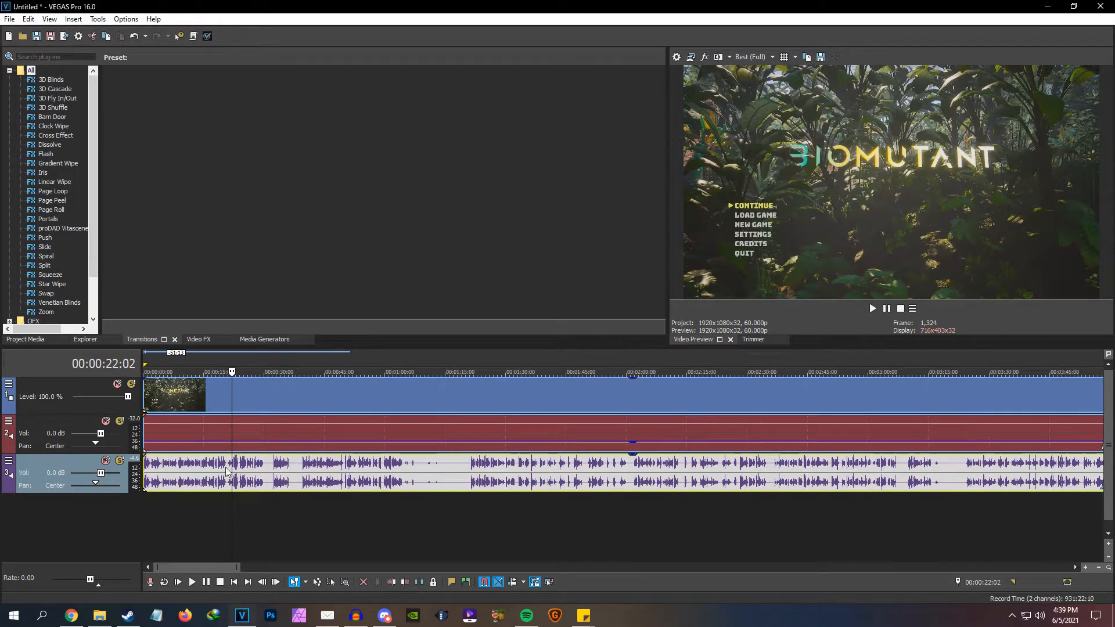
{"action": "left_click", "coordinate": [193, 582]}
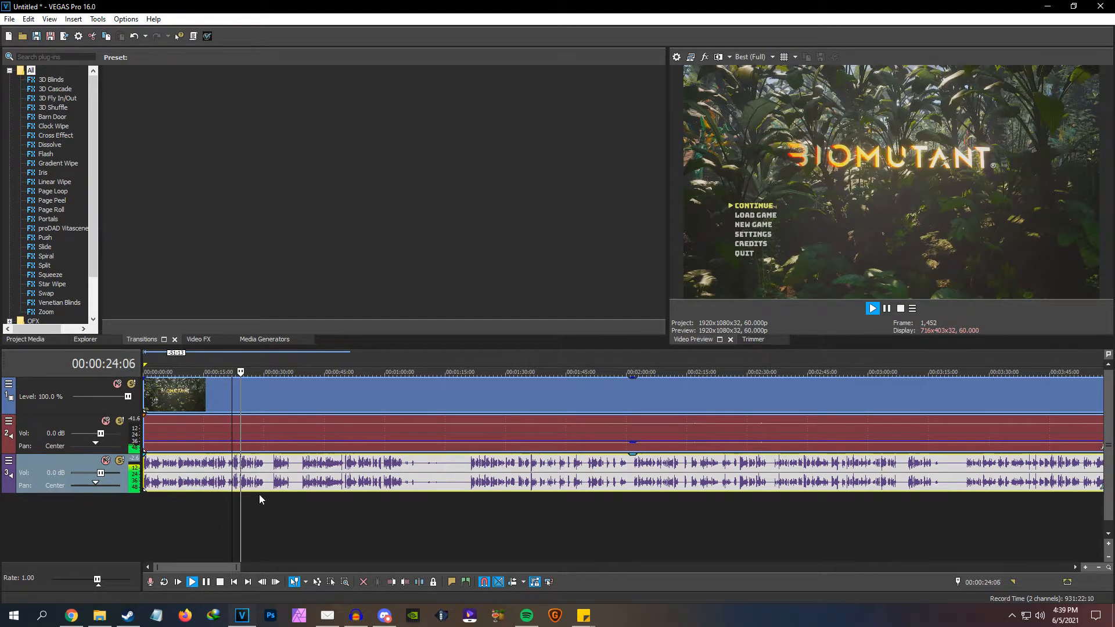
{"action": "key", "text": "space"}
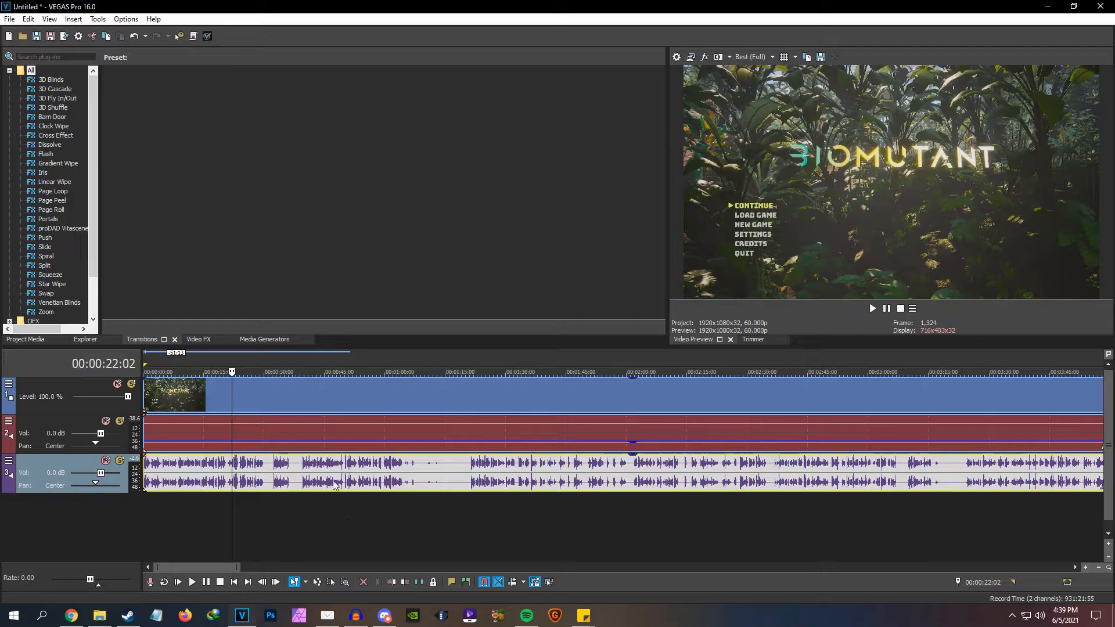
{"action": "mouse_move", "coordinate": [244, 446]}
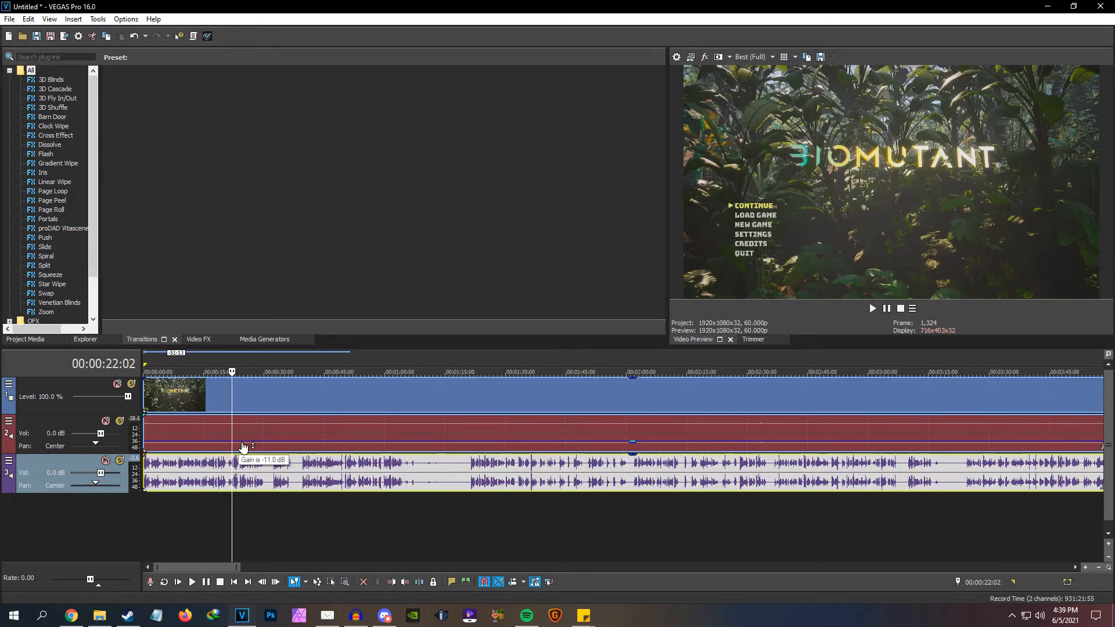
- Split the grouped events on either side of the voice pause, at 00:00:29:28 and 00:00:32:09
{"action": "left_click", "coordinate": [263, 467]}
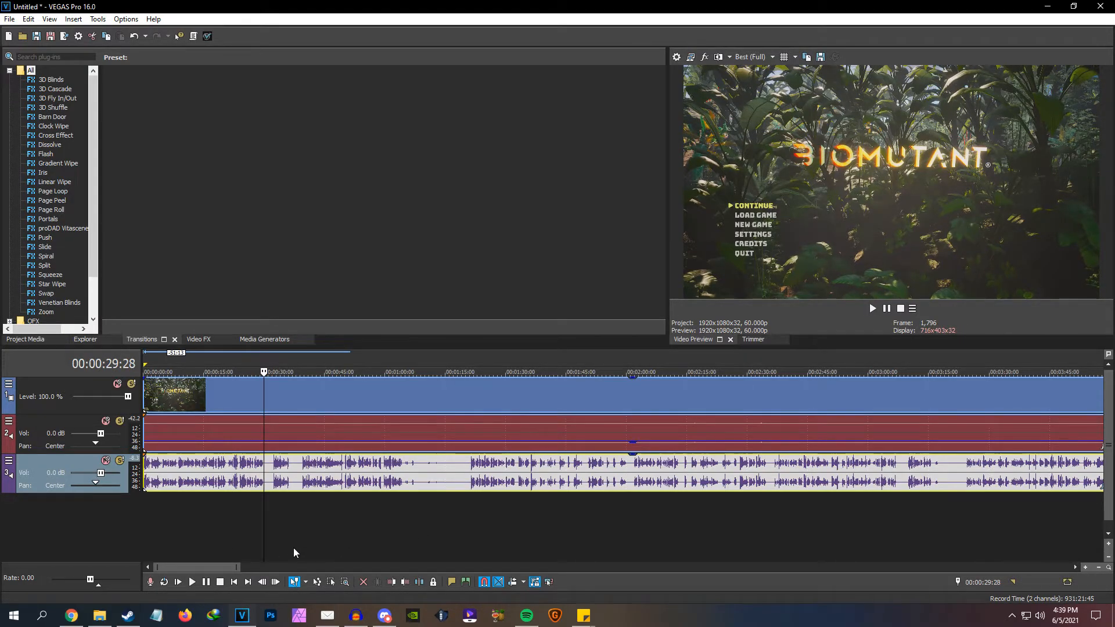
{"action": "key", "text": "s"}
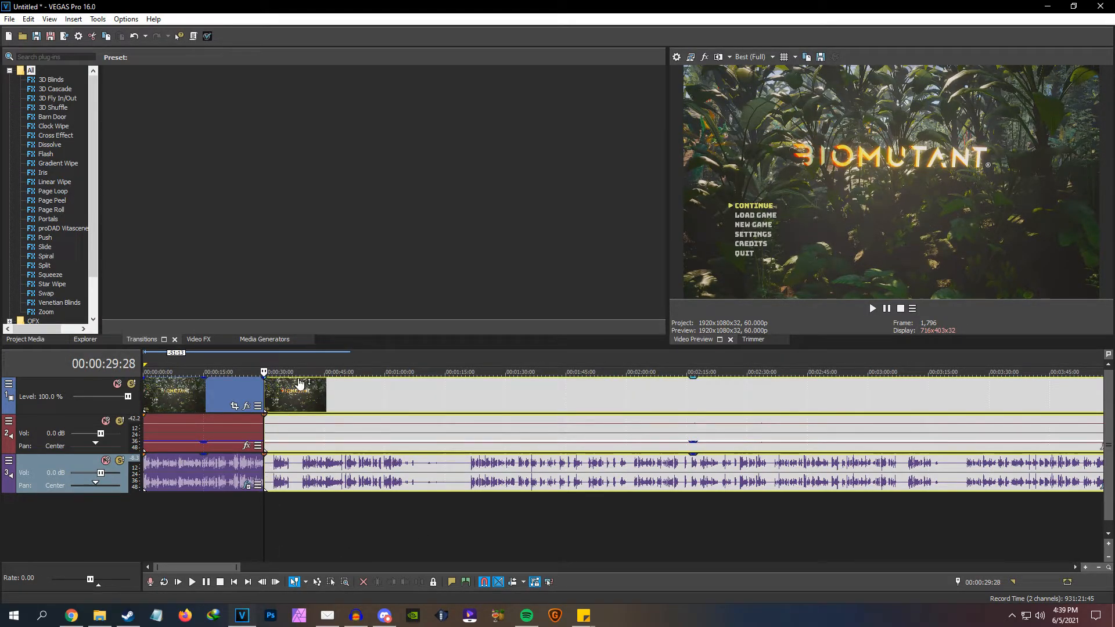
{"action": "left_click", "coordinate": [274, 468]}
{"action": "key", "text": "space"}
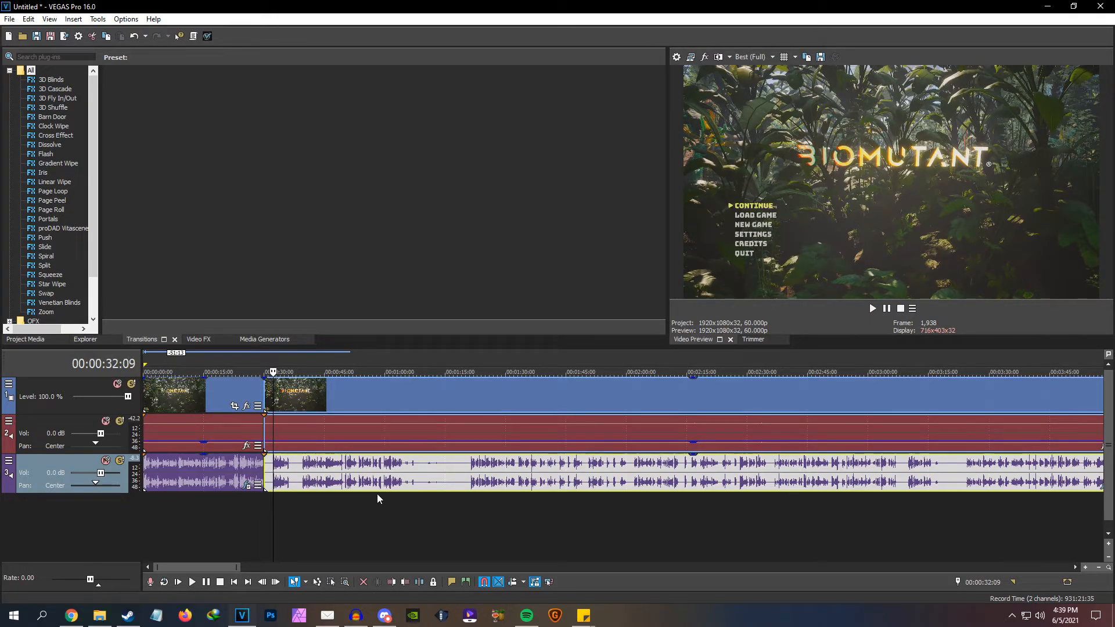
{"action": "key", "text": "space"}
{"action": "key", "text": "s"}
- Delete the short segment between the two splits and close the gap by moving the remaining events against the first clip
{"action": "left_click", "coordinate": [264, 471]}
{"action": "left_click", "coordinate": [269, 471]}
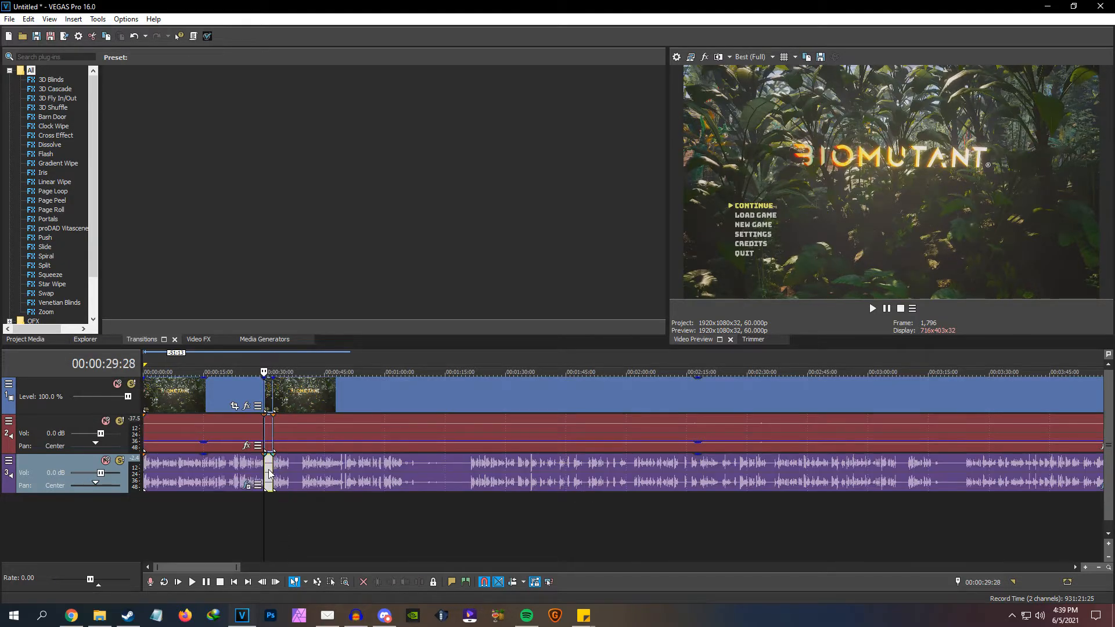
{"action": "key", "text": "Delete"}
{"action": "left_click", "coordinate": [298, 475]}
{"action": "left_click_drag", "start_coordinate": [298, 479], "coordinate": [287, 405]}
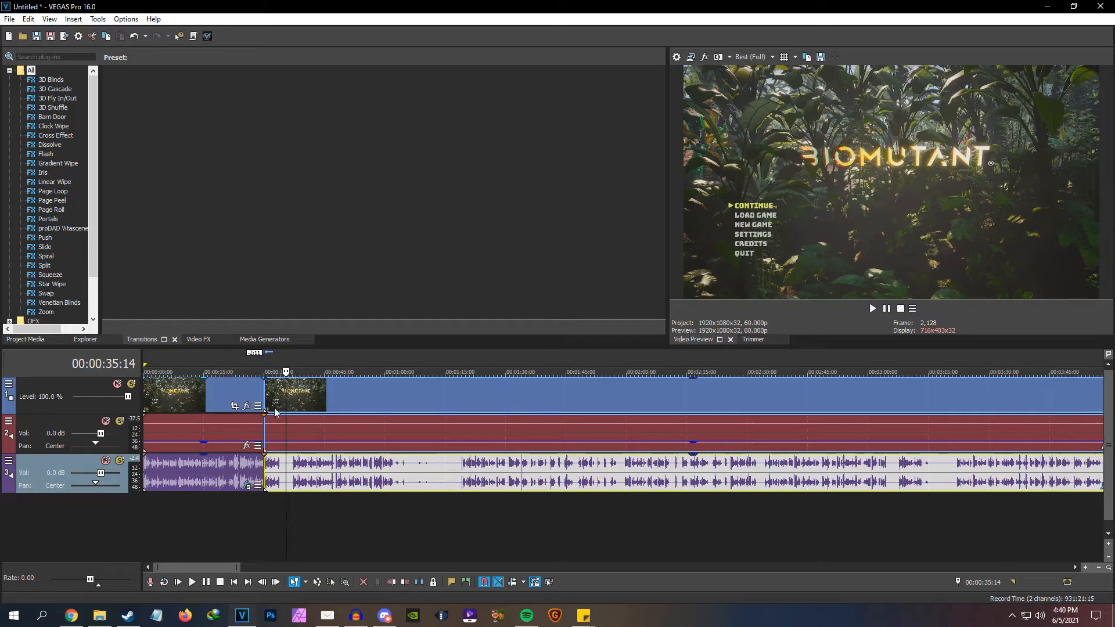
- Test snapping by sliding the second clip against the end of the first clip
{"action": "left_click", "coordinate": [483, 583]}
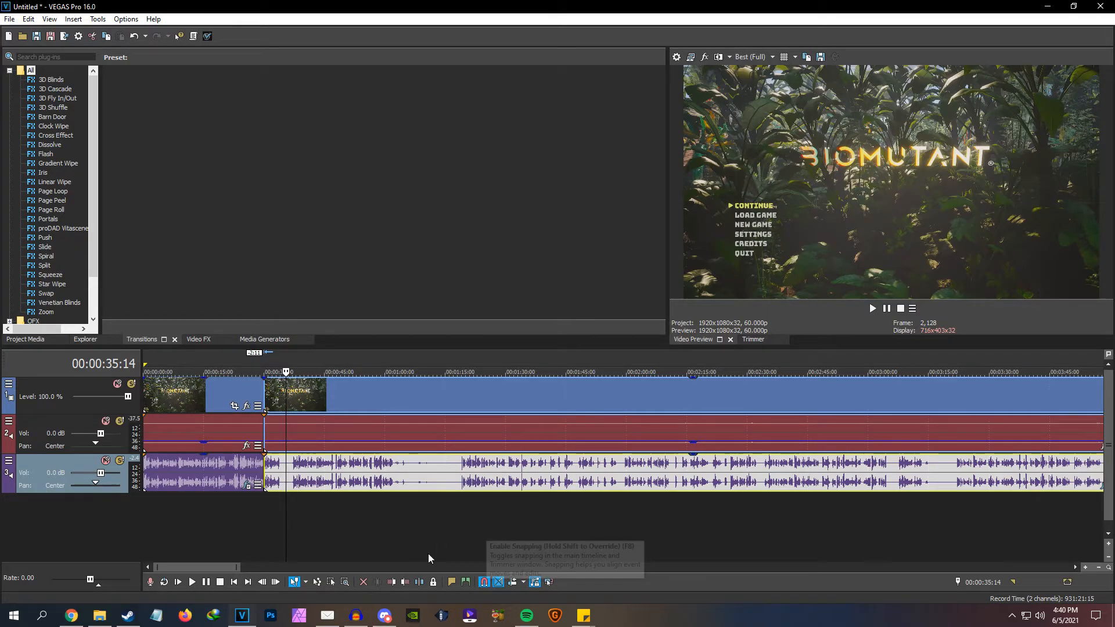
{"action": "mouse_move", "coordinate": [305, 403]}
{"action": "left_mouse_down"}
{"action": "mouse_move", "coordinate": [323, 402]}
{"action": "mouse_move", "coordinate": [275, 399]}
{"action": "mouse_move", "coordinate": [300, 402]}
{"action": "mouse_move", "coordinate": [289, 397]}
{"action": "left_mouse_up"}
{"action": "left_click", "coordinate": [242, 399]}
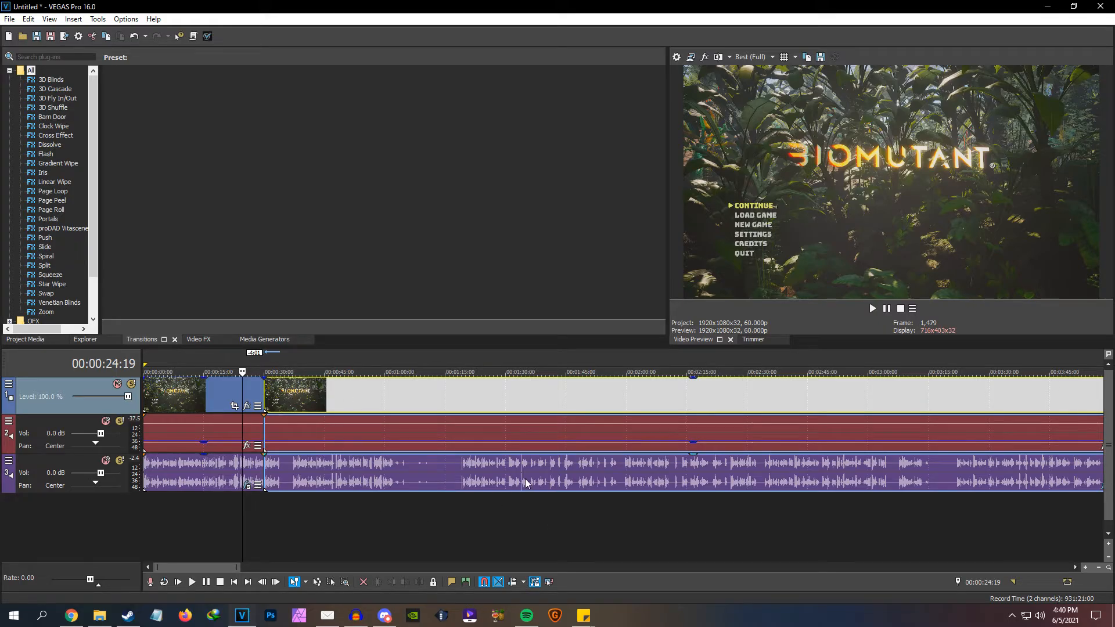
- Overlap the second clip with the end of the first by 1:00 to create a crossfade
{"action": "mouse_move", "coordinate": [194, 567]}
{"action": "left_mouse_down"}
{"action": "mouse_move", "coordinate": [443, 570]}
{"action": "mouse_move", "coordinate": [176, 573]}
{"action": "left_mouse_up"}
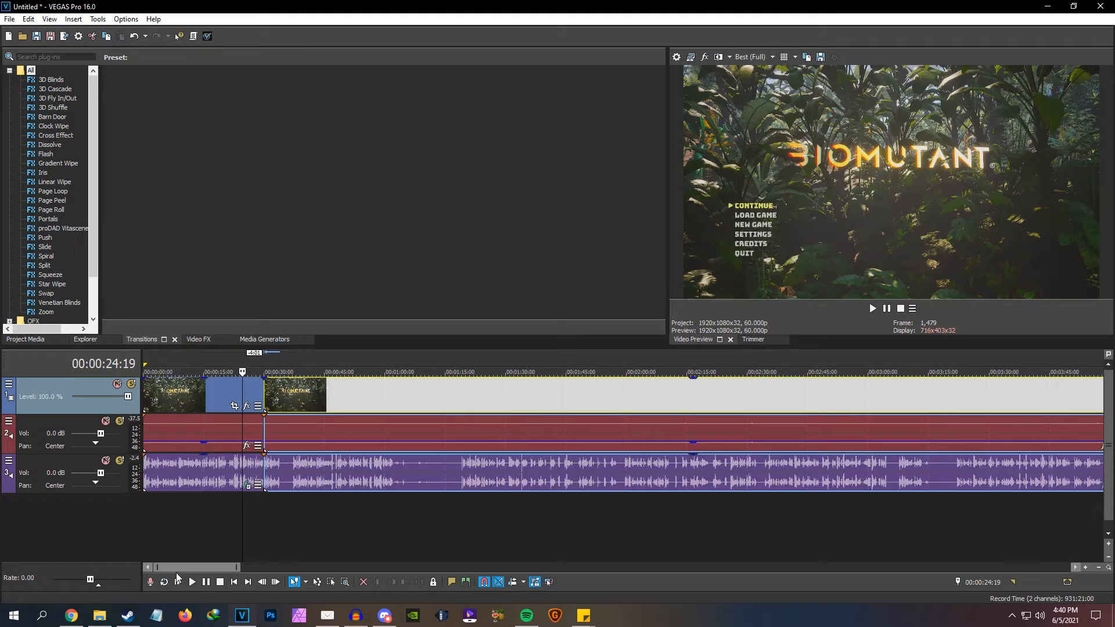
{"action": "left_click", "coordinate": [225, 385]}
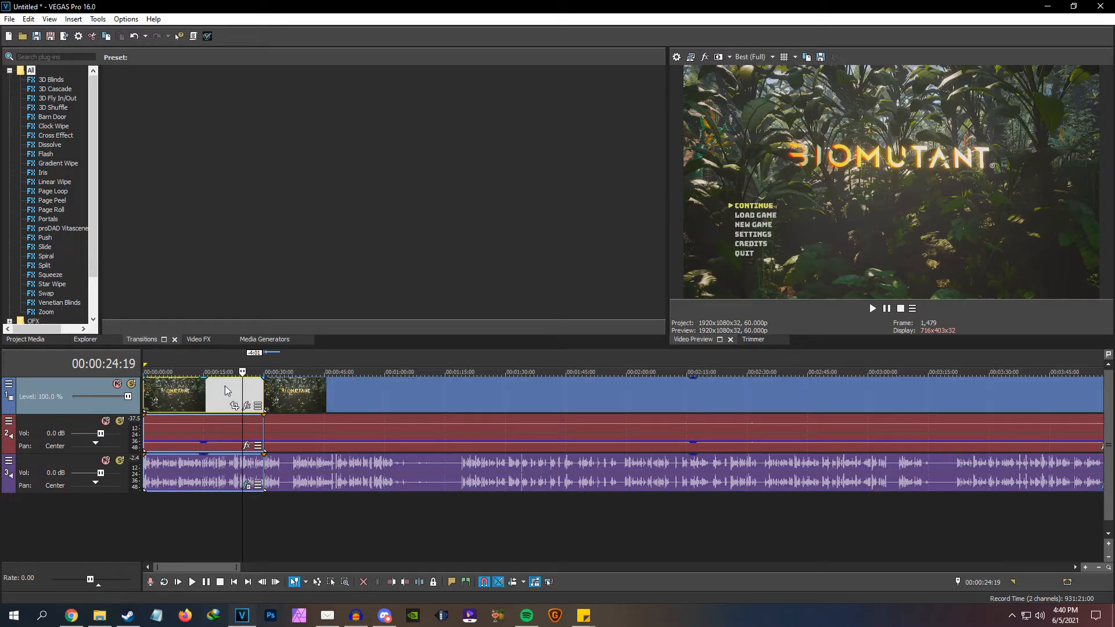
{"action": "left_click", "coordinate": [291, 394]}
{"action": "left_click_drag", "start_coordinate": [291, 391], "coordinate": [286, 397]}
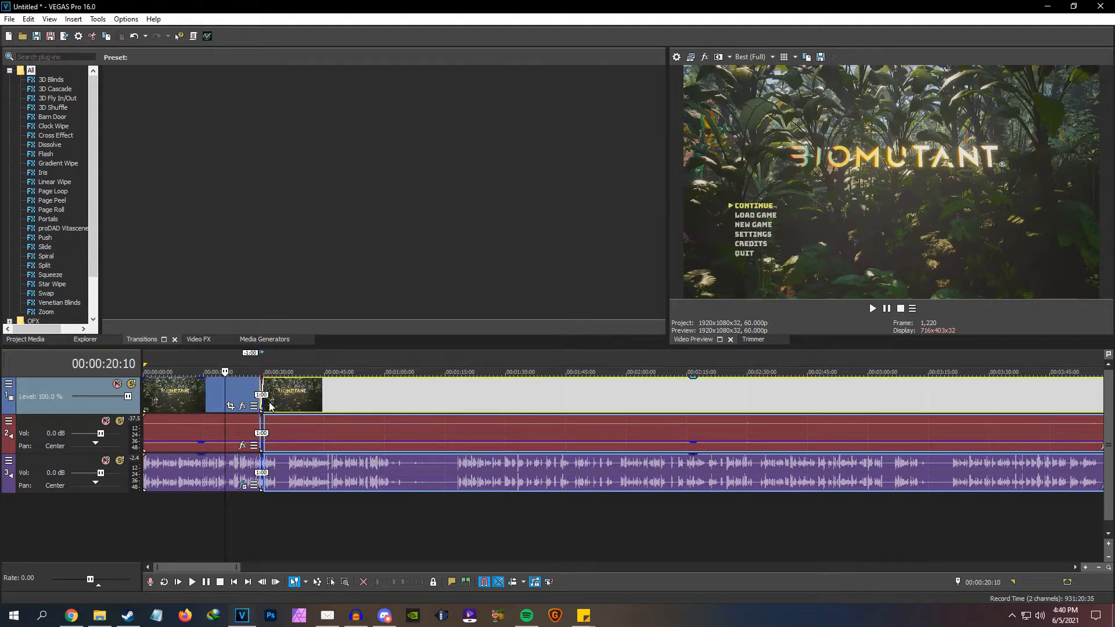
{"action": "scroll", "coordinate": [276, 398], "scroll_direction": "up", "scroll_amount": 5}
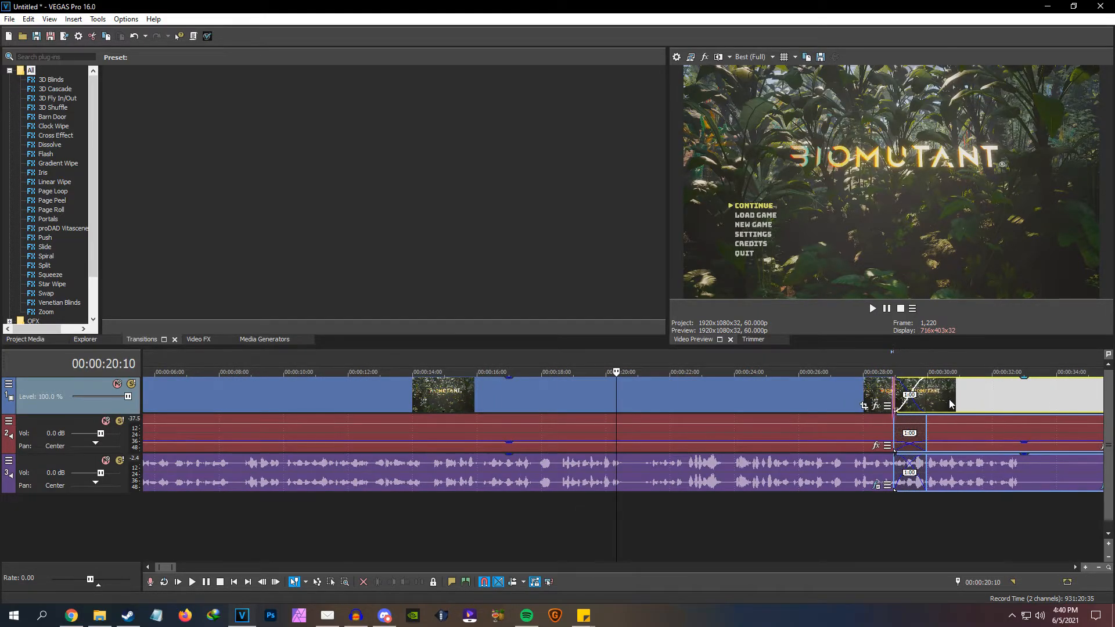
{"action": "left_click_drag", "start_coordinate": [950, 404], "coordinate": [912, 391]}
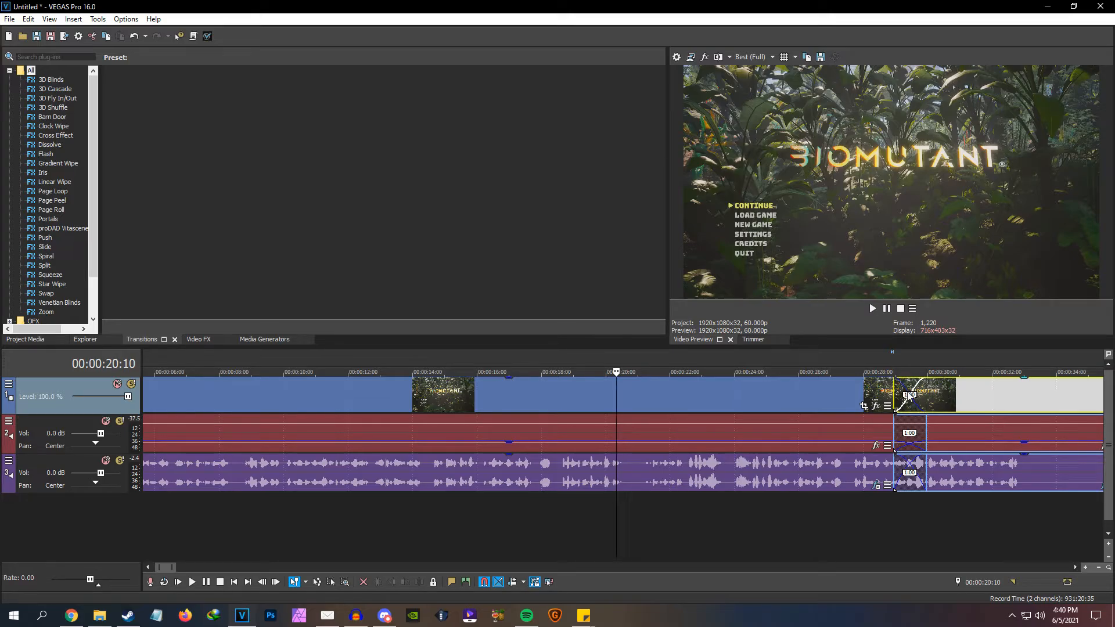
- Apply the Clock Wipe transition's (Default) preset to the video crossfade between the two clips
{"action": "left_click", "coordinate": [907, 394]}
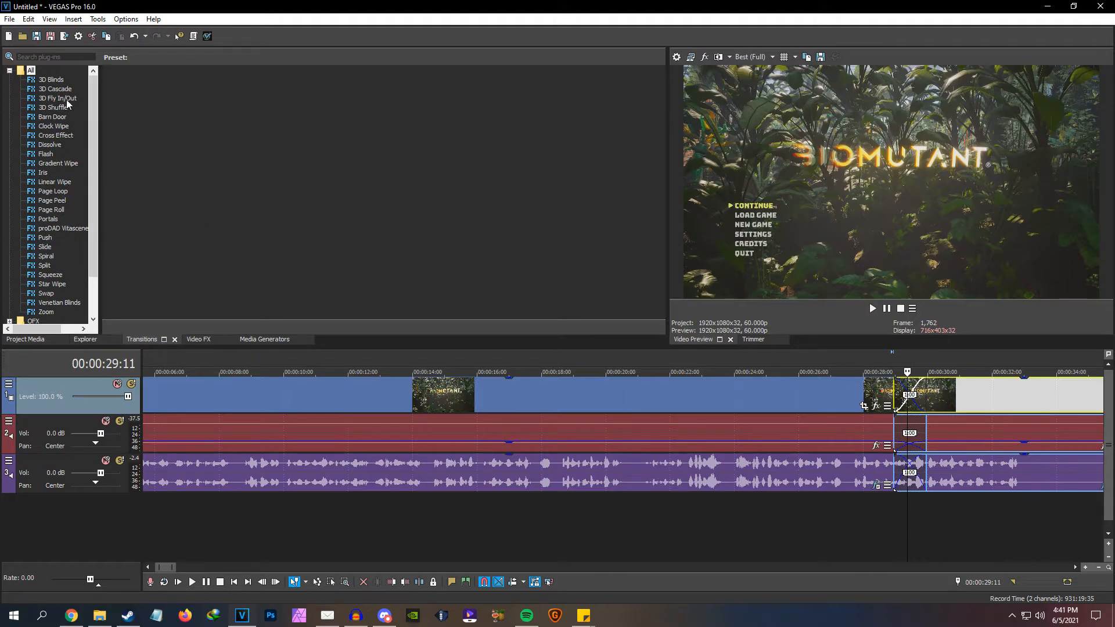
{"action": "left_click", "coordinate": [53, 127]}
{"action": "left_click_drag", "start_coordinate": [145, 86], "coordinate": [917, 390]}
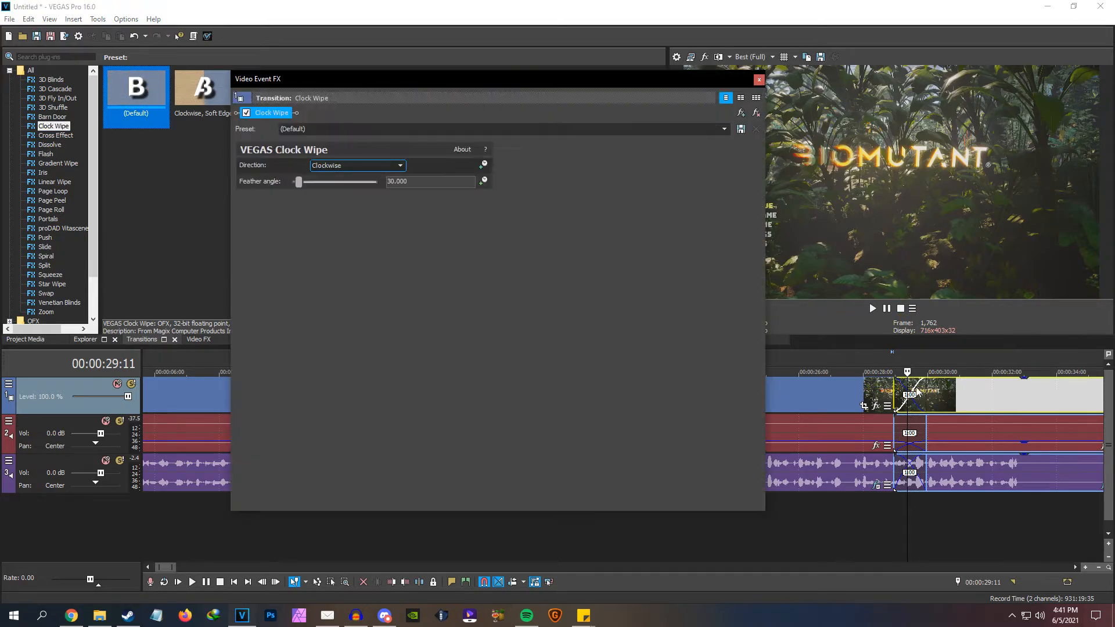
{"action": "left_click", "coordinate": [758, 81]}
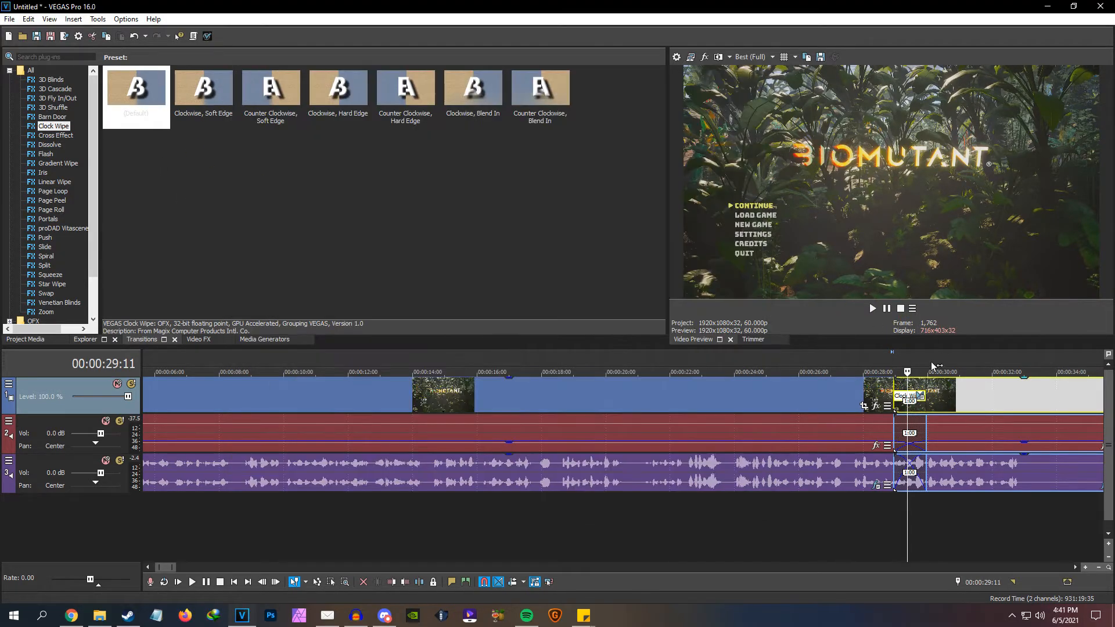
- Play the Clock Wipe transition from 00:00:28:17 to check it
{"action": "left_click", "coordinate": [882, 393]}
{"action": "key", "text": "space"}
{"action": "key", "text": "space"}
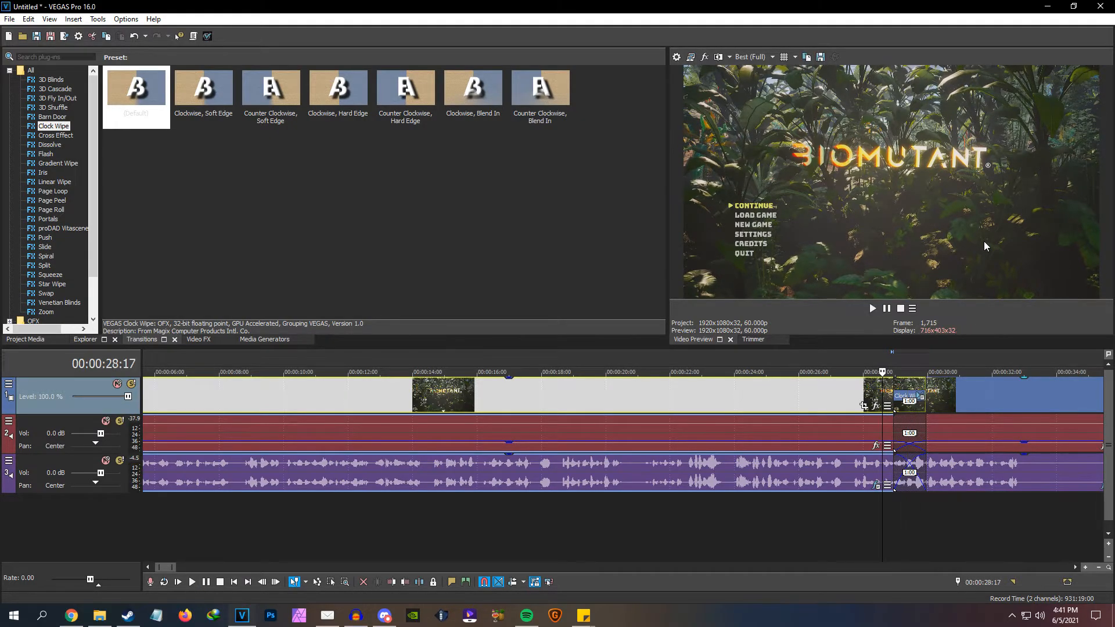
{"action": "scroll", "coordinate": [806, 463], "scroll_direction": "down", "scroll_amount": 3}
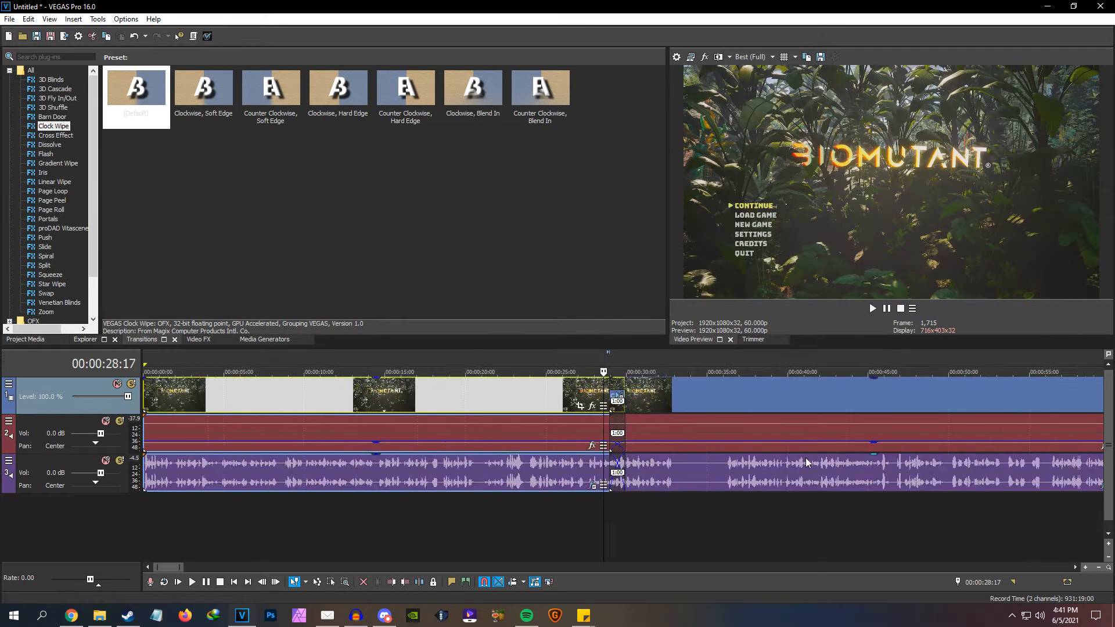
{"action": "scroll", "coordinate": [805, 463], "scroll_direction": "down", "scroll_amount": 5}
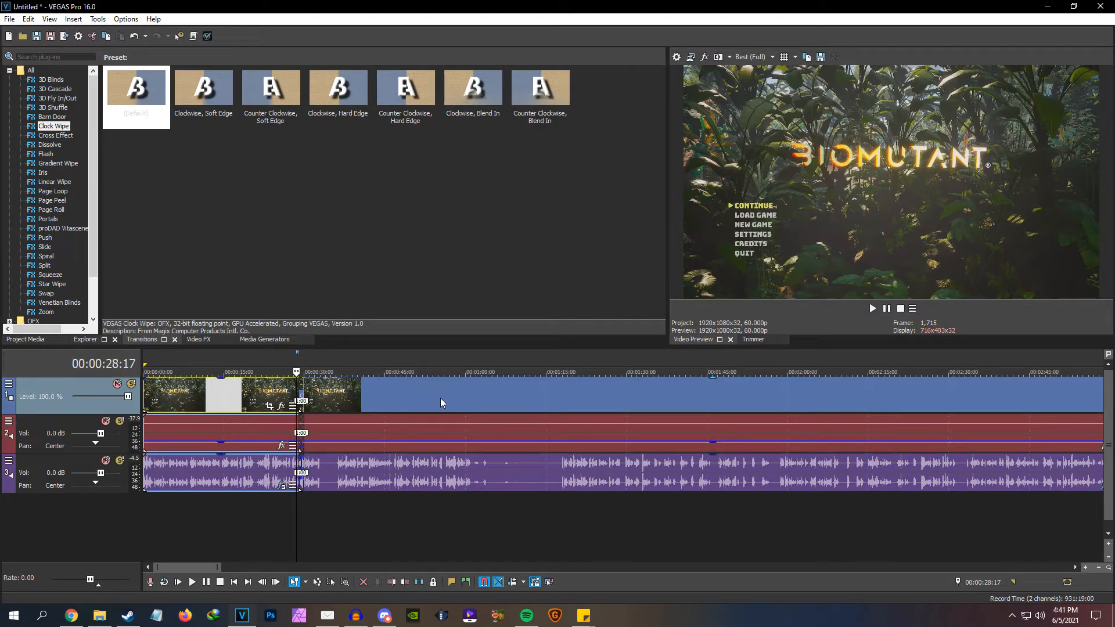
- Add an empty audio track below the existing tracks and delete it again
{"action": "scroll", "coordinate": [440, 398], "scroll_direction": "down", "scroll_amount": 2}
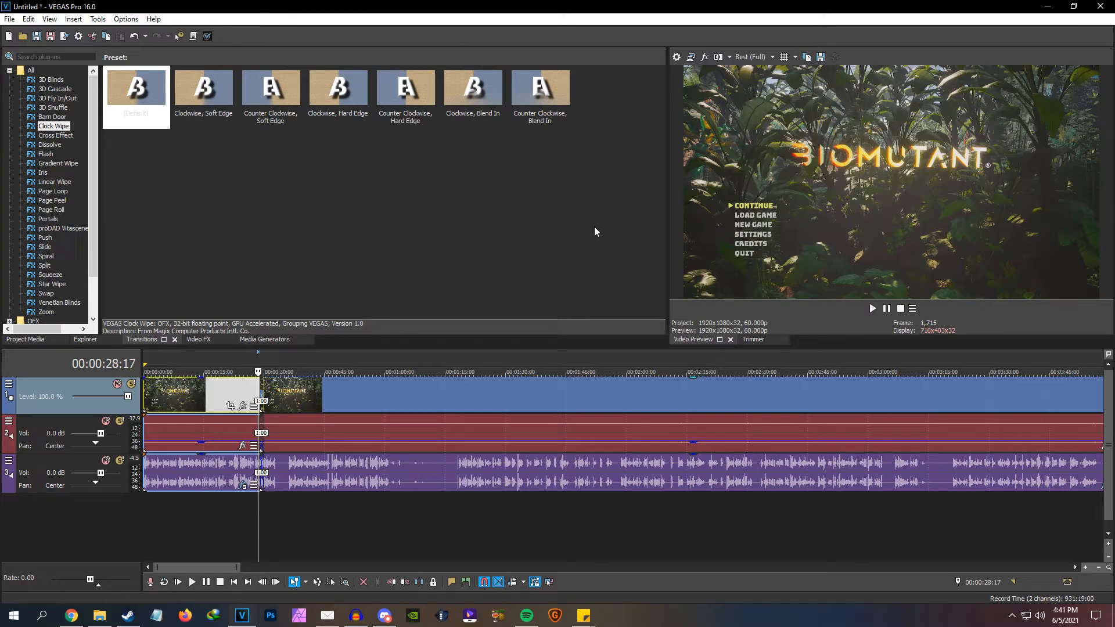
{"action": "key", "text": "ctrl+q"}
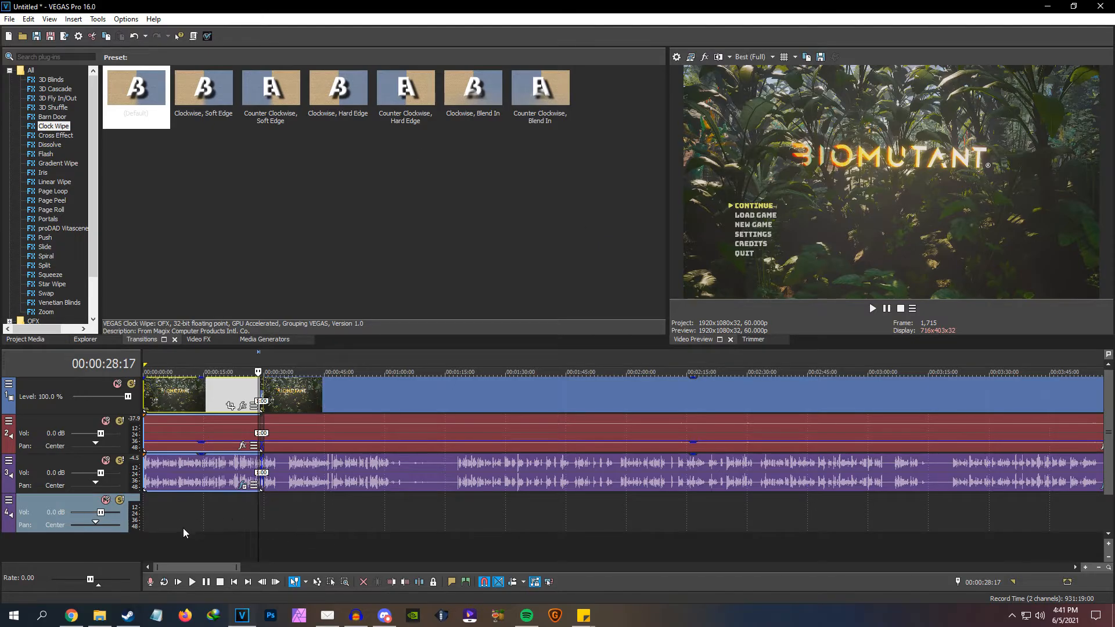
{"action": "key", "text": "Delete"}
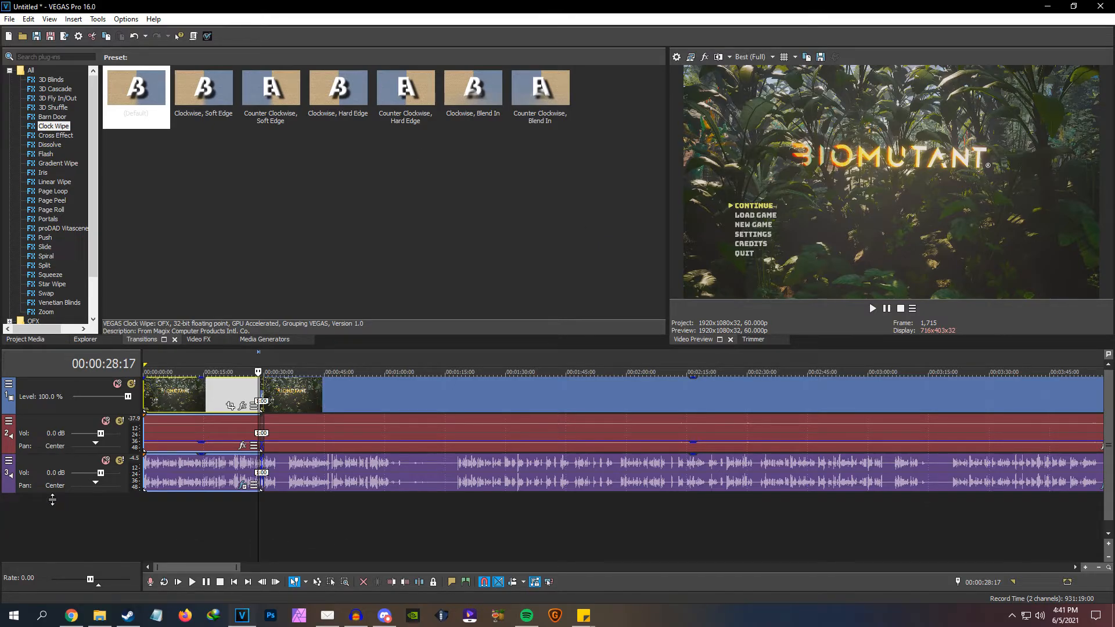
- Add a new video track and insert a text event on it at 00:00:47:26 using the Captions v2 preset
{"action": "key", "text": "ctrl+shift+q"}
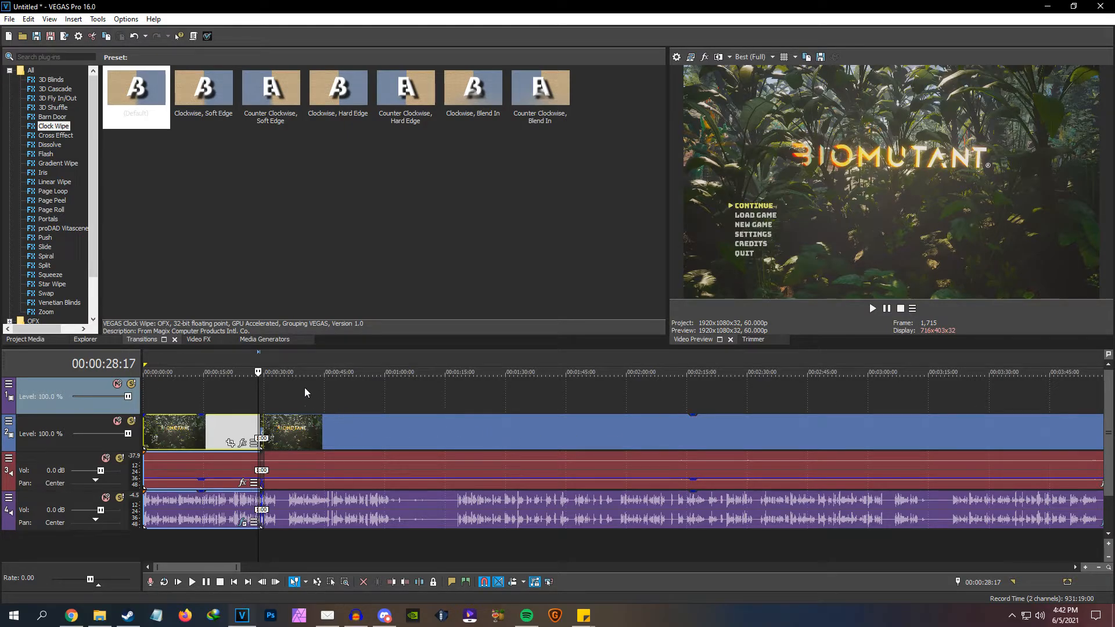
{"action": "left_click", "coordinate": [335, 389]}
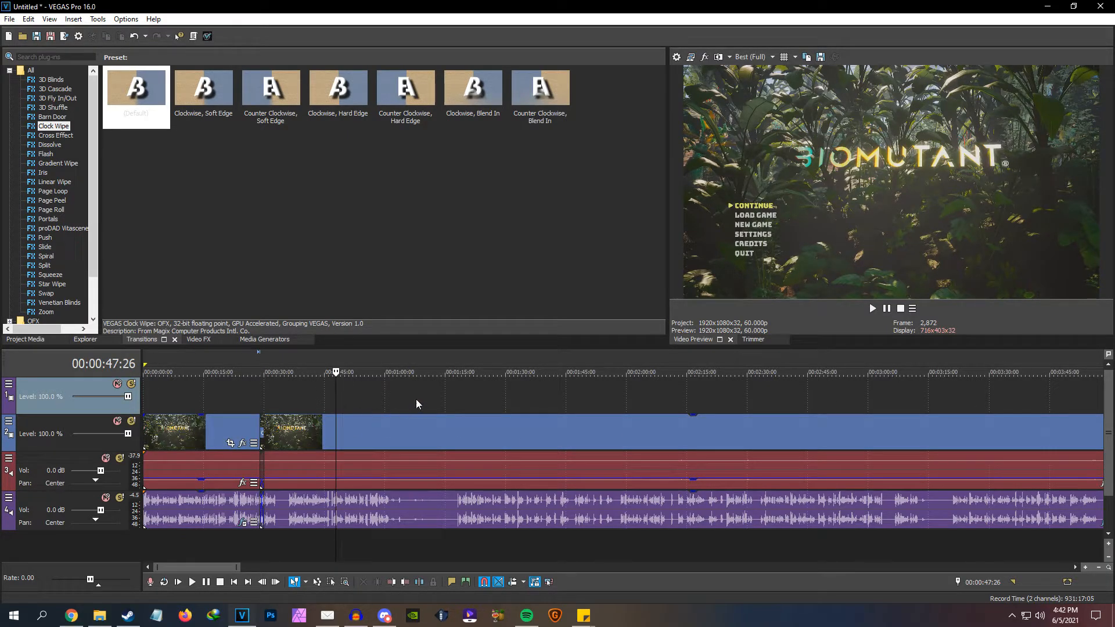
{"action": "left_click", "coordinate": [71, 19]}
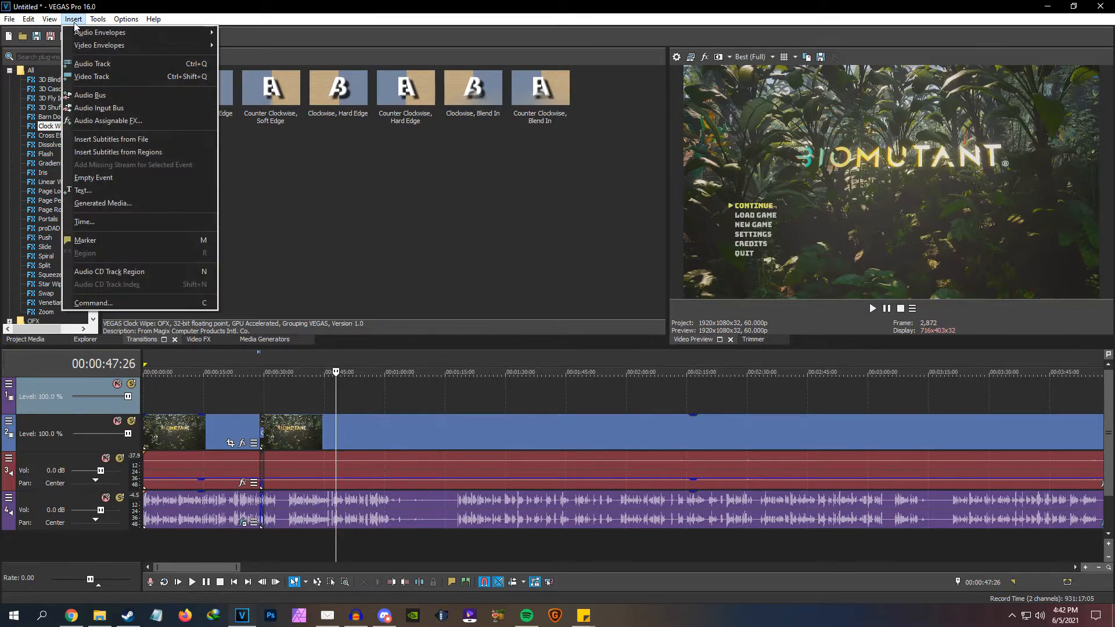
{"action": "left_click", "coordinate": [116, 190]}
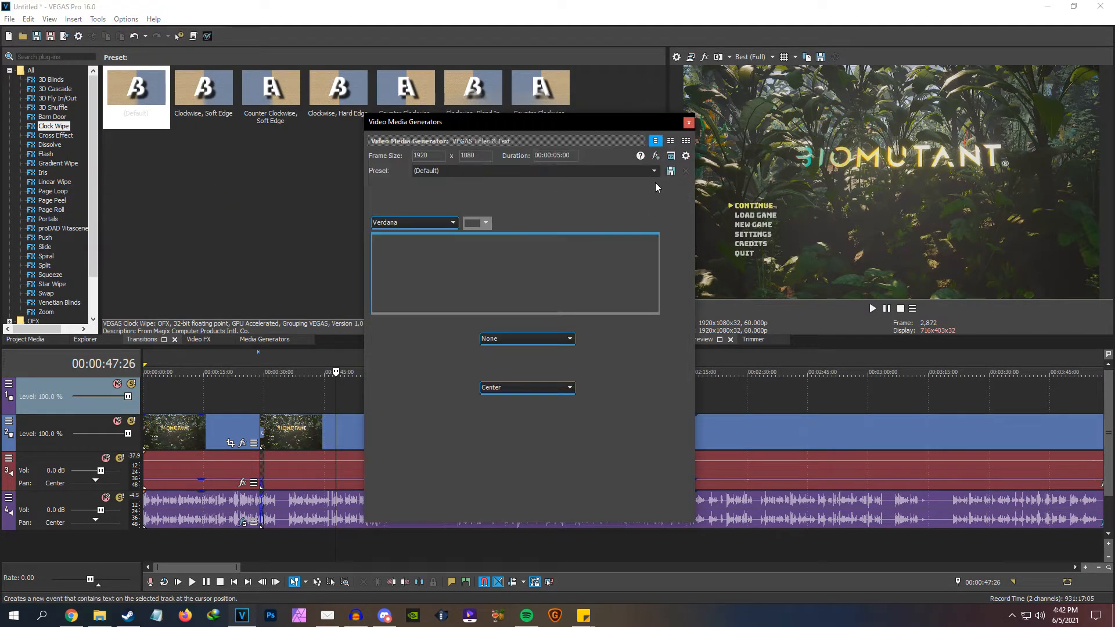
{"action": "left_click", "coordinate": [653, 171]}
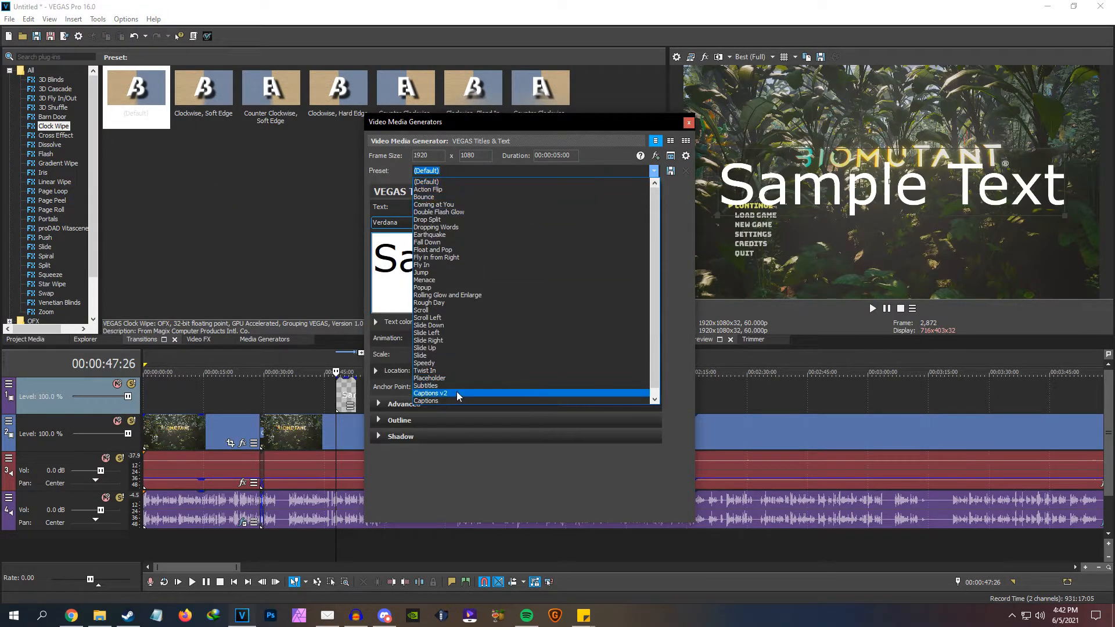
{"action": "left_click", "coordinate": [633, 390]}
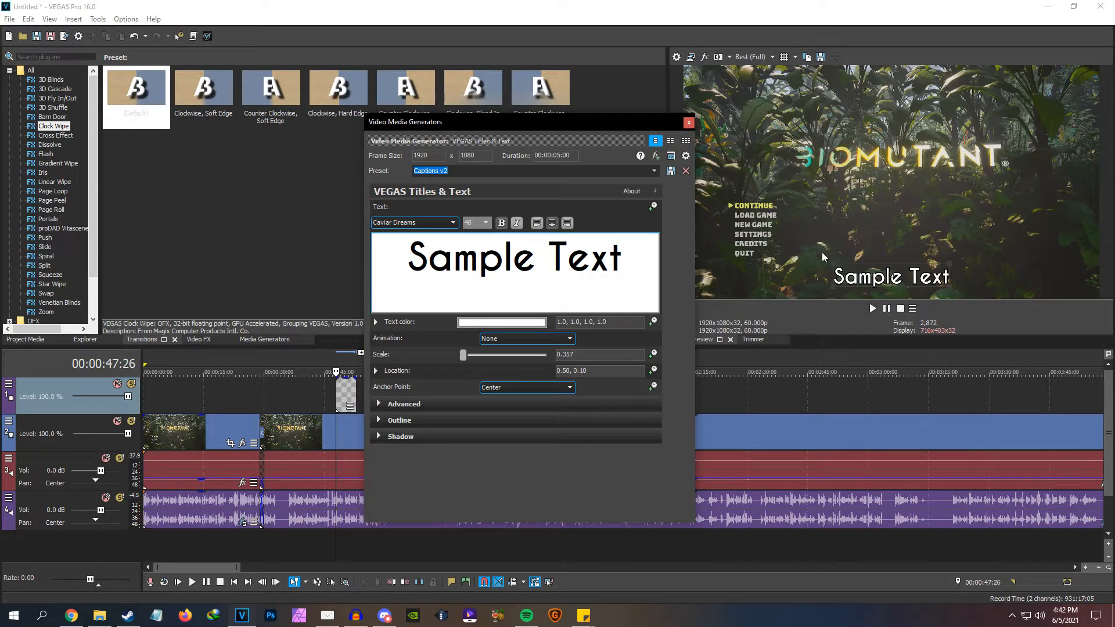
- Replace the sample text of the title with "This is a caption"
{"action": "left_click", "coordinate": [478, 264]}
{"action": "key", "text": "ctrl+a"}
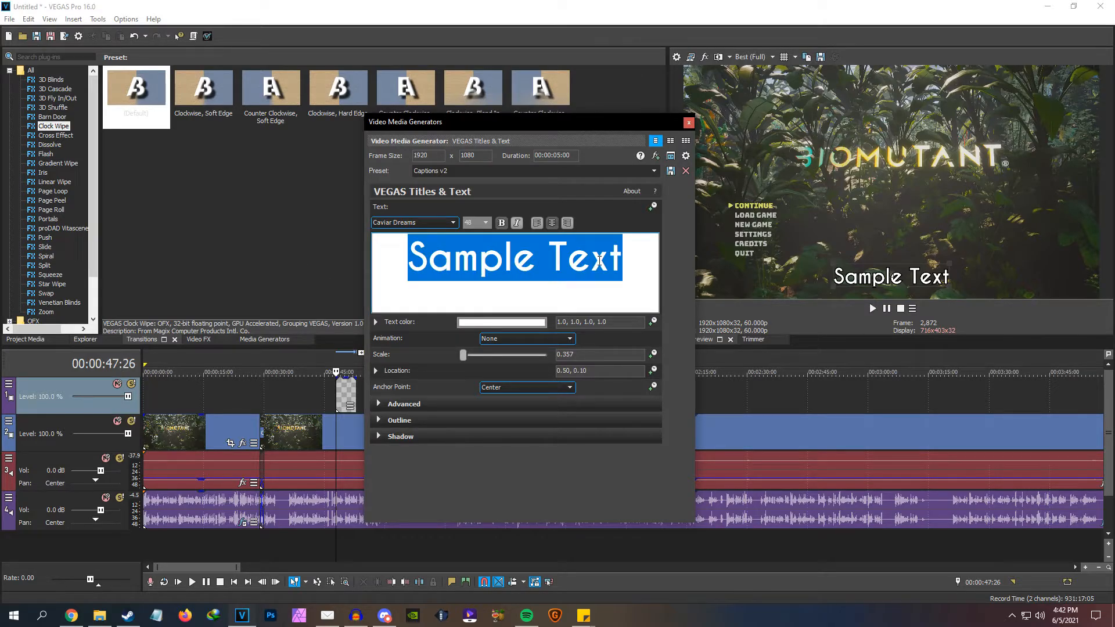
{"action": "type", "text": "This is a c"}
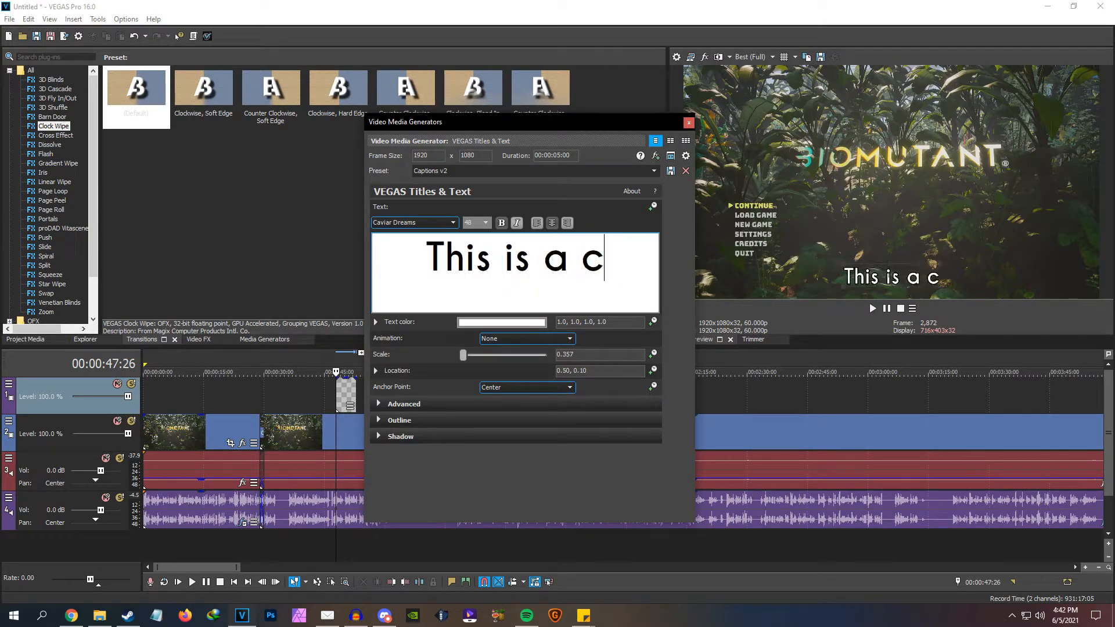
{"action": "type", "text": "aption"}
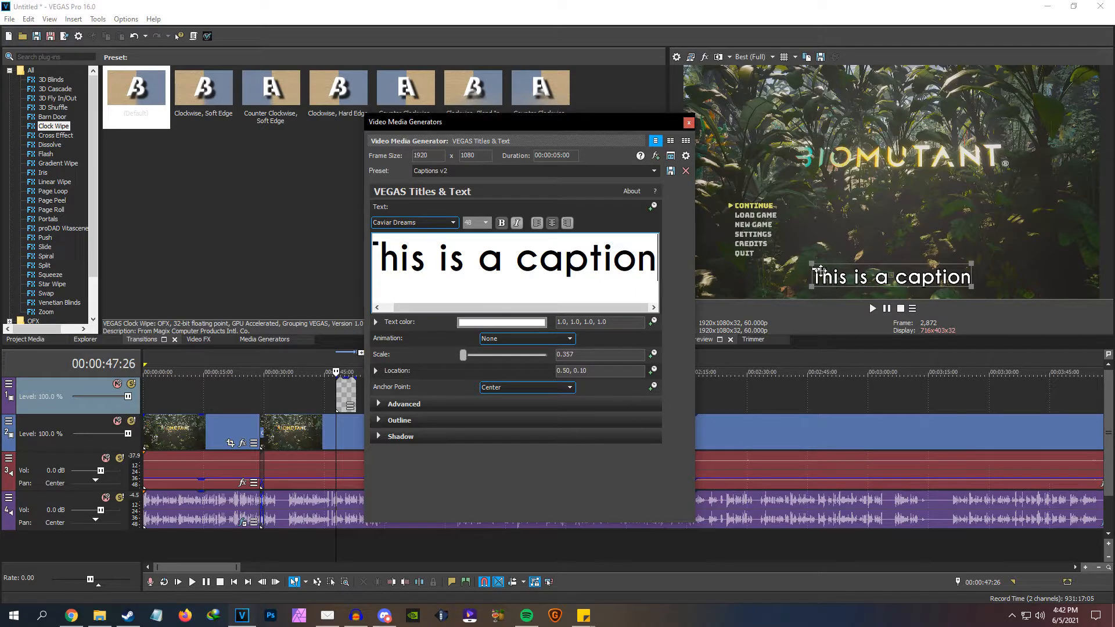
- Scale the caption to 0.333 and place it horizontally centered at a vertical location of 0.15
{"action": "left_click_drag", "start_coordinate": [816, 270], "coordinate": [859, 270]}
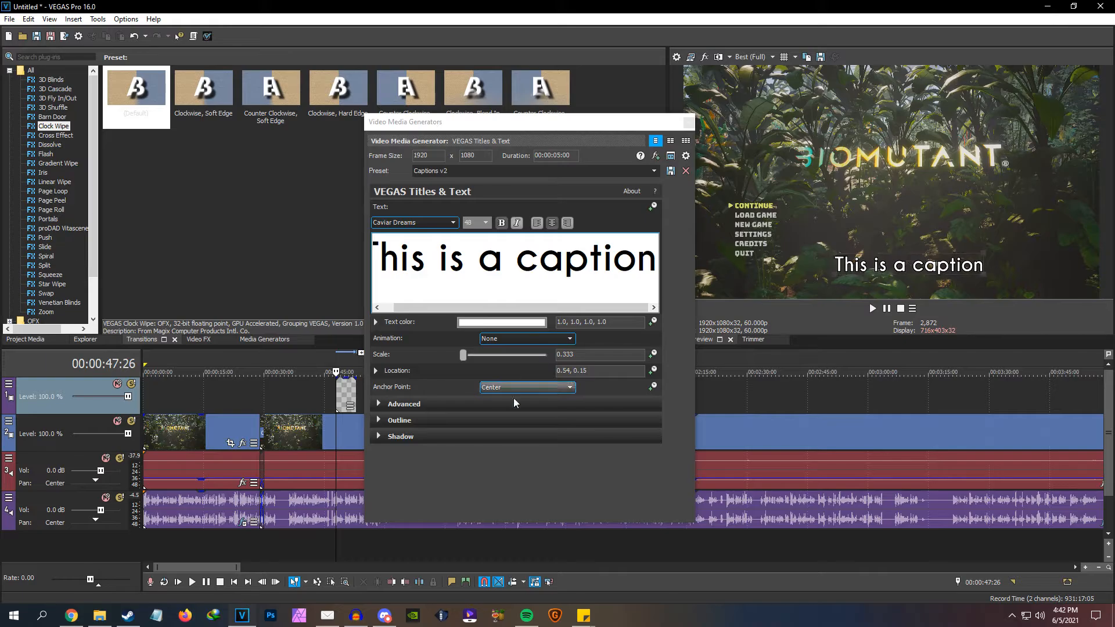
{"action": "left_click", "coordinate": [567, 371]}
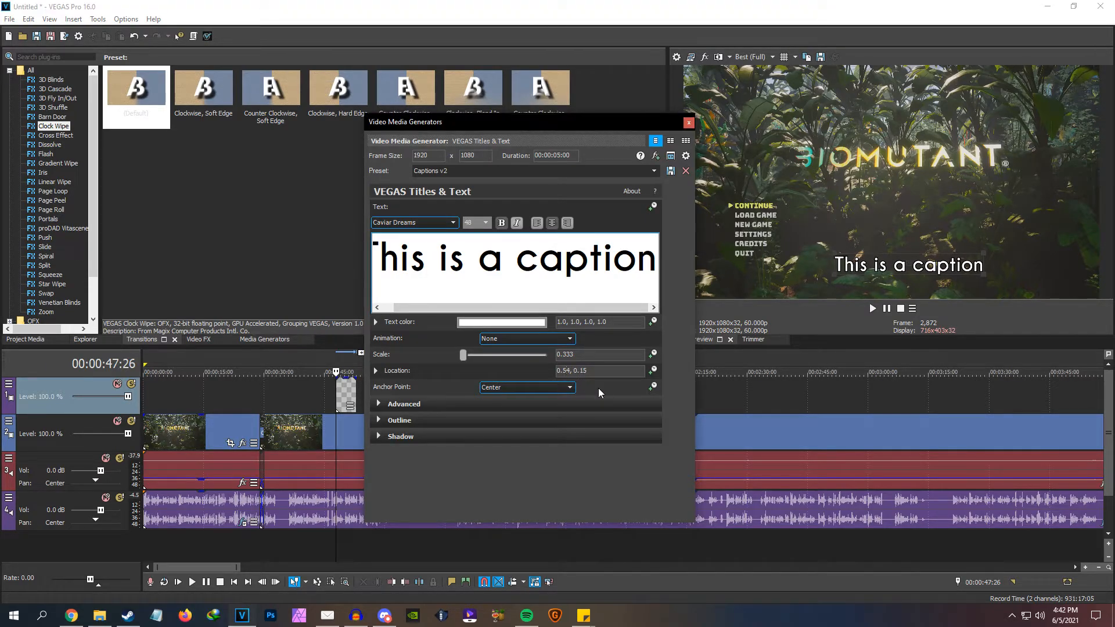
{"action": "key", "text": "Return"}
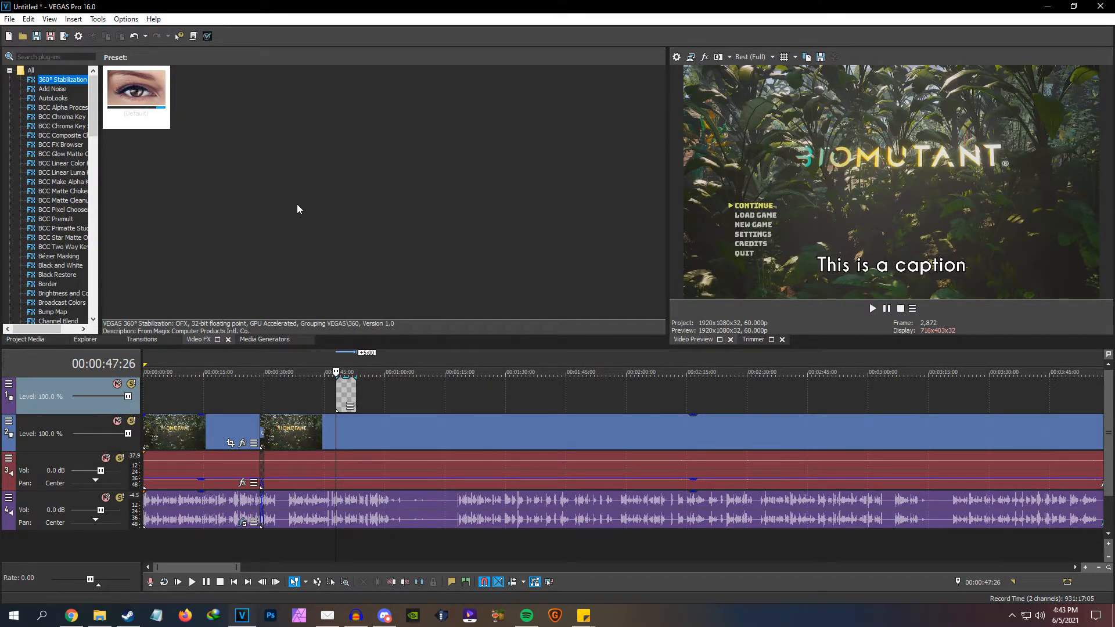
- Try the Black and White effect's (Default) preset on the second video clip and undo it
{"action": "left_click", "coordinate": [61, 265]}
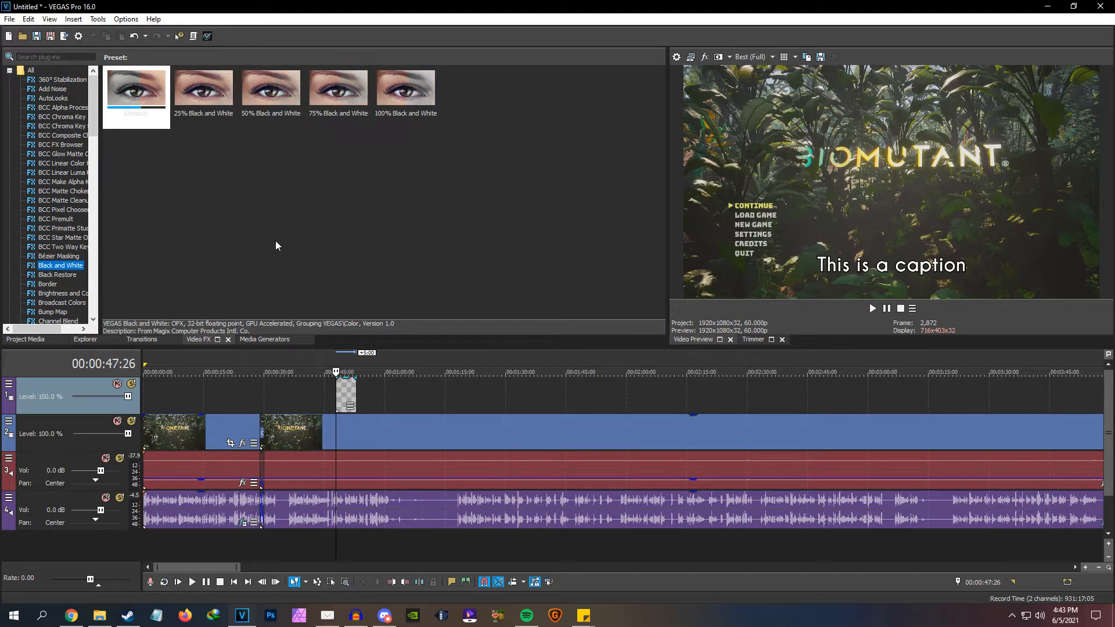
{"action": "left_click_drag", "start_coordinate": [137, 102], "coordinate": [351, 429]}
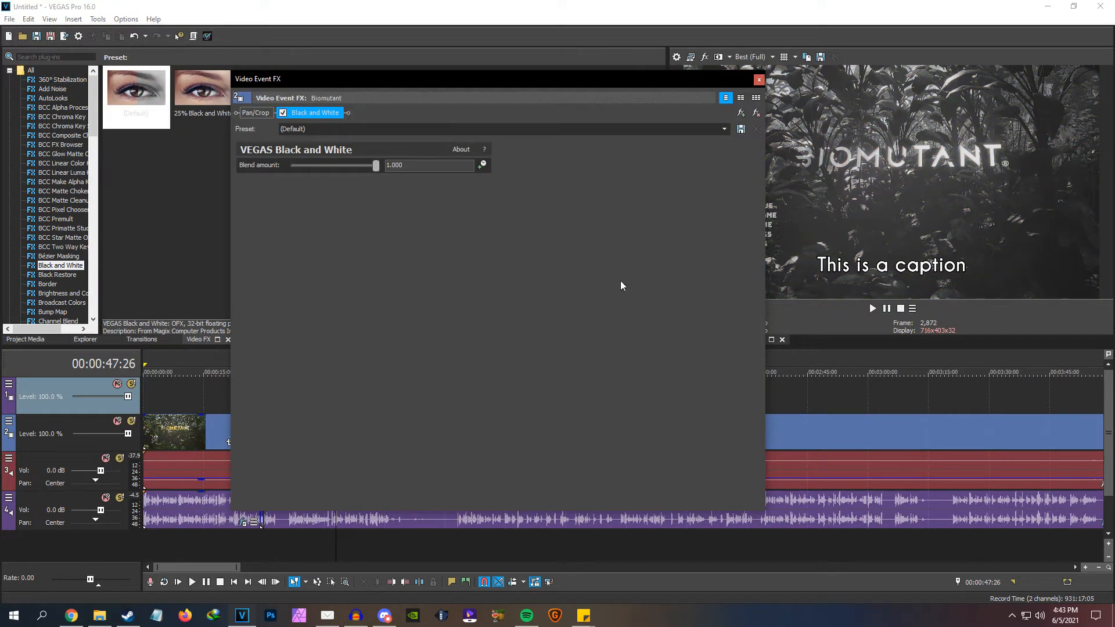
{"action": "left_click", "coordinate": [764, 82]}
{"action": "key", "text": "ctrl+z"}
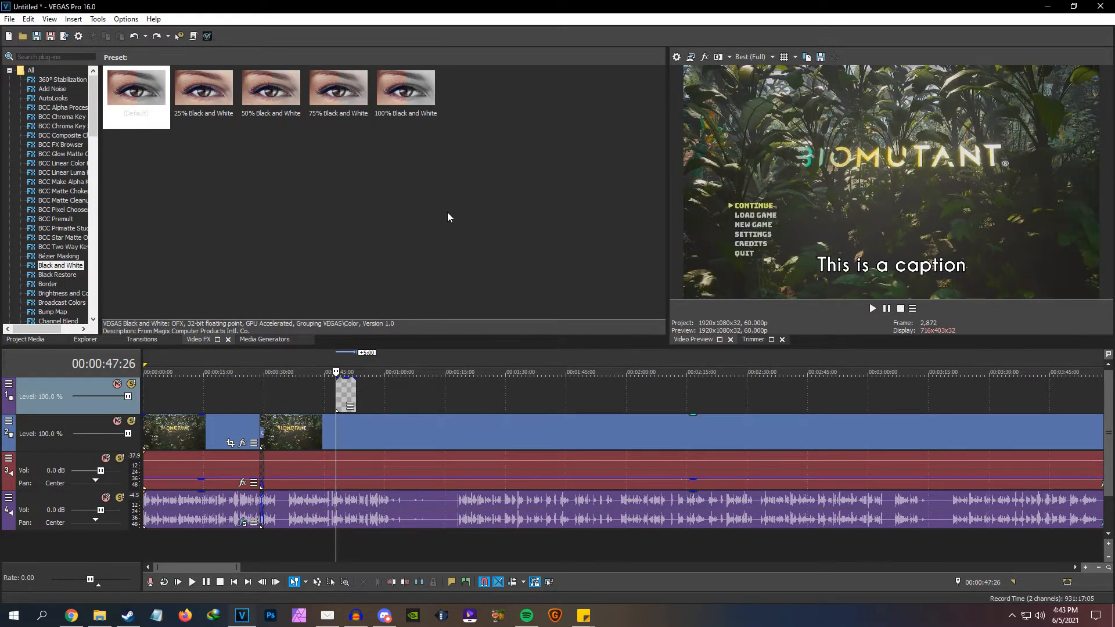
- Browse the available video effects and return to the list of transitions
{"action": "left_click_drag", "start_coordinate": [94, 99], "coordinate": [95, 207]}
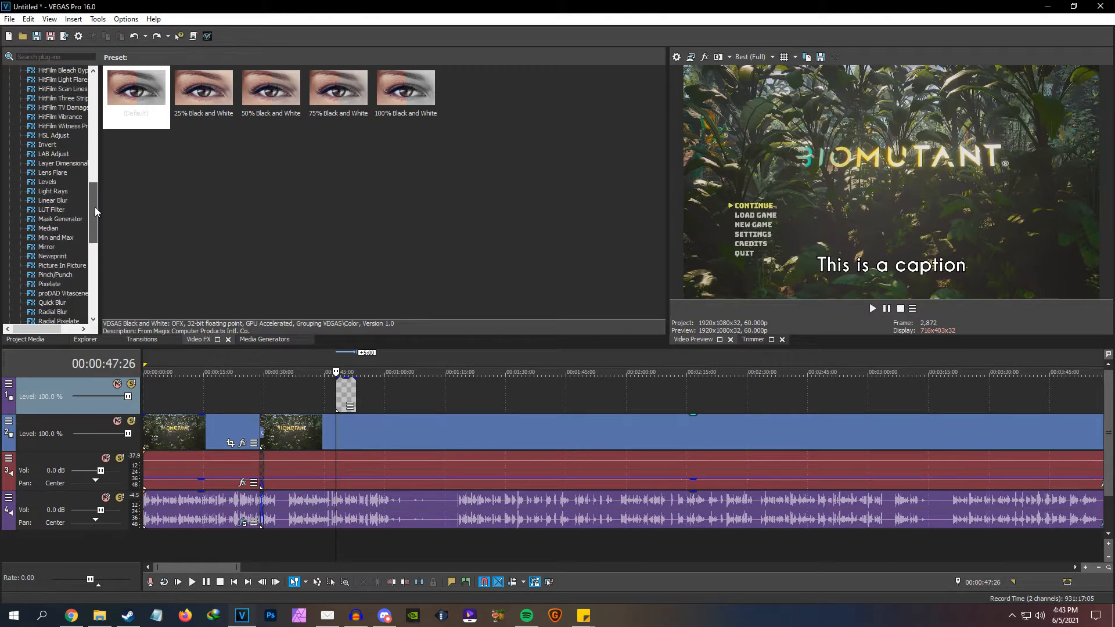
{"action": "left_click", "coordinate": [142, 339]}
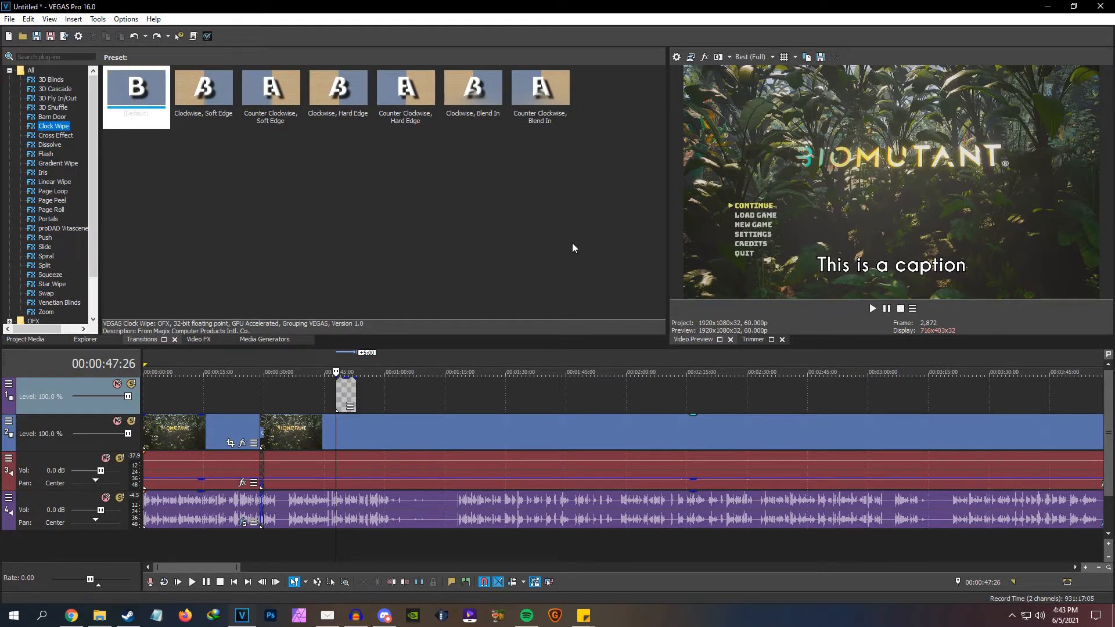
- Select the project's entire length as the time selection, from 00:00:00:00 to 00:38:26:23
{"action": "scroll", "coordinate": [612, 445], "scroll_direction": "down", "scroll_amount": 6}
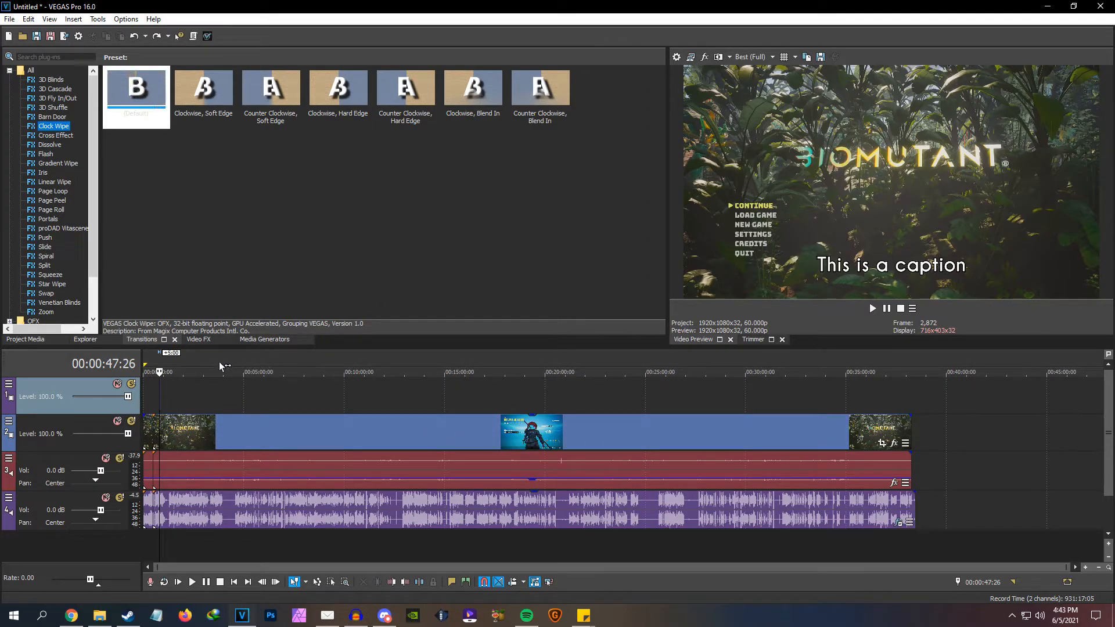
{"action": "double_click", "coordinate": [290, 356]}
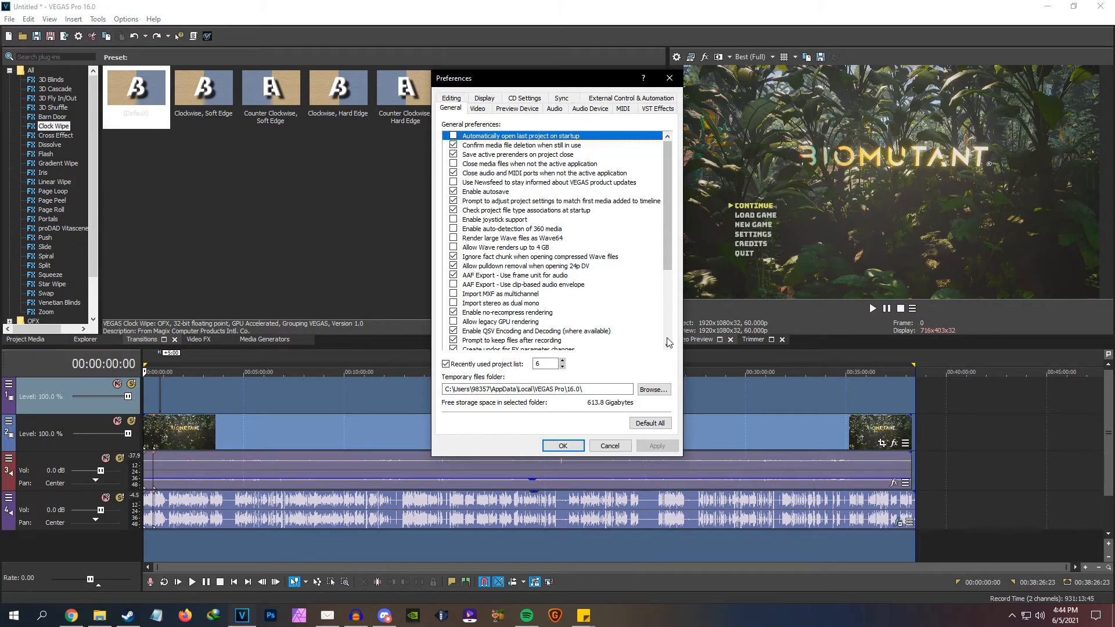
- Review the General, Video, Preview Device and Audio settings in the program preferences
{"action": "left_click", "coordinate": [669, 78]}
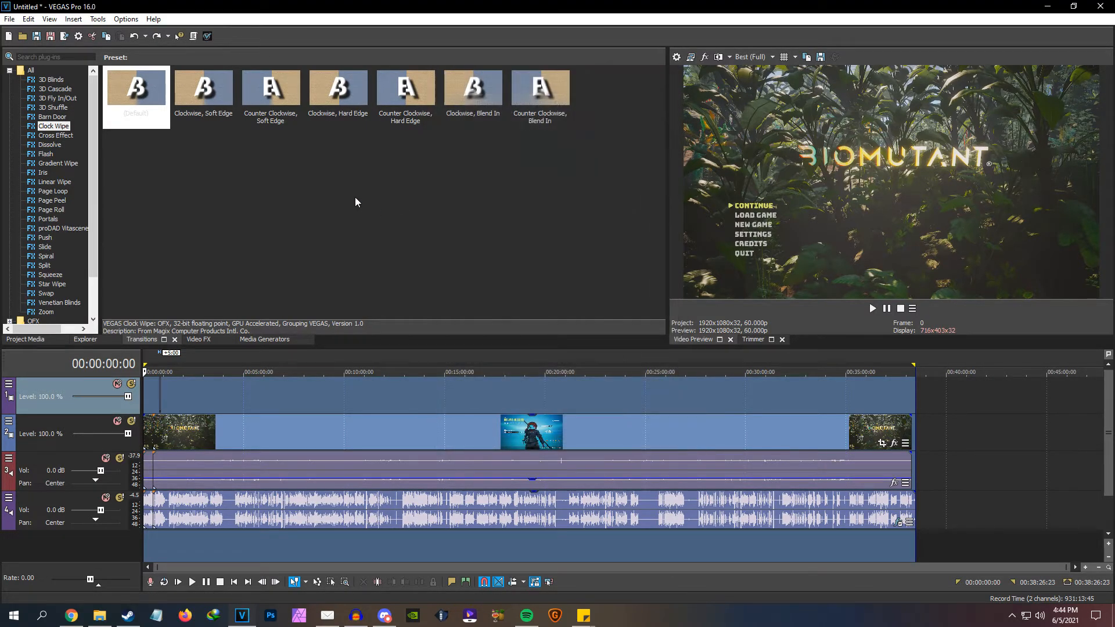
{"action": "left_click", "coordinate": [134, 19]}
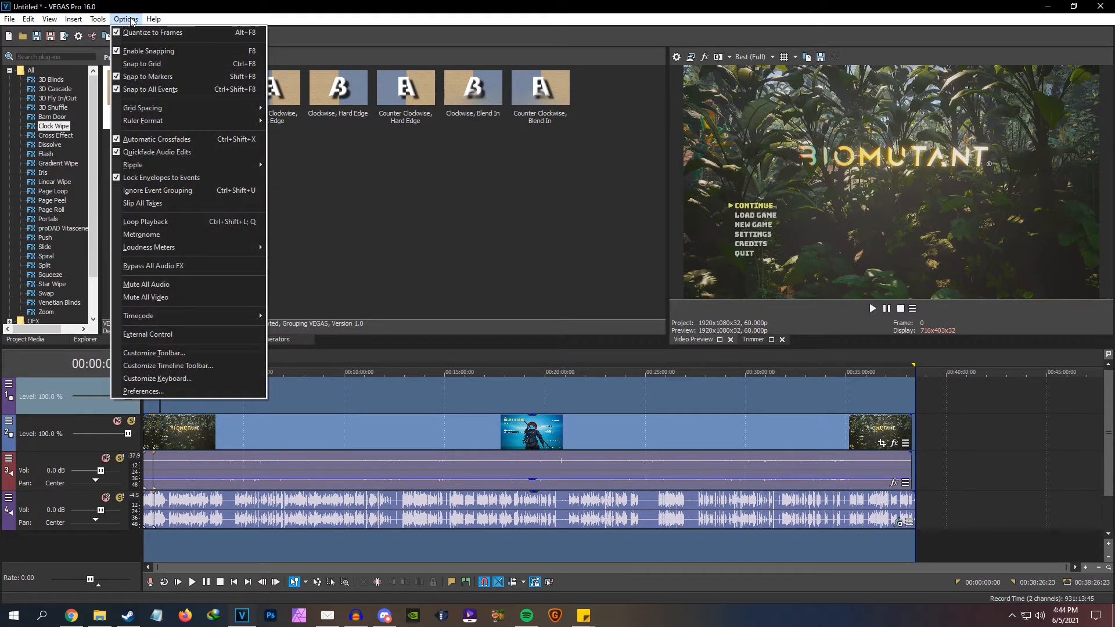
{"action": "left_click", "coordinate": [166, 391]}
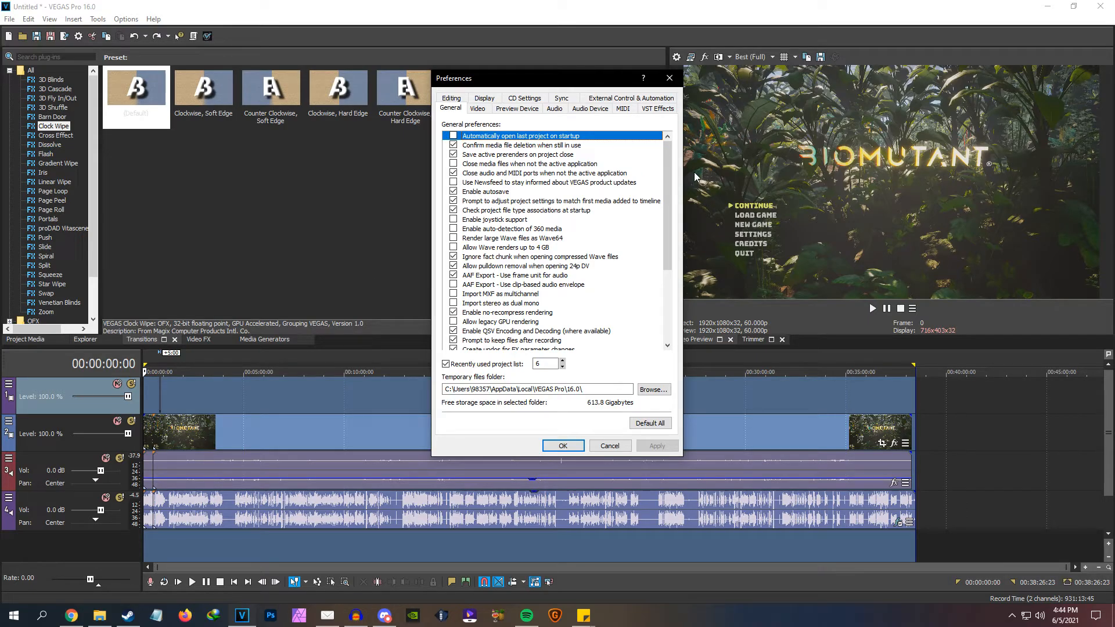
{"action": "key", "text": "ctrl+Tab"}
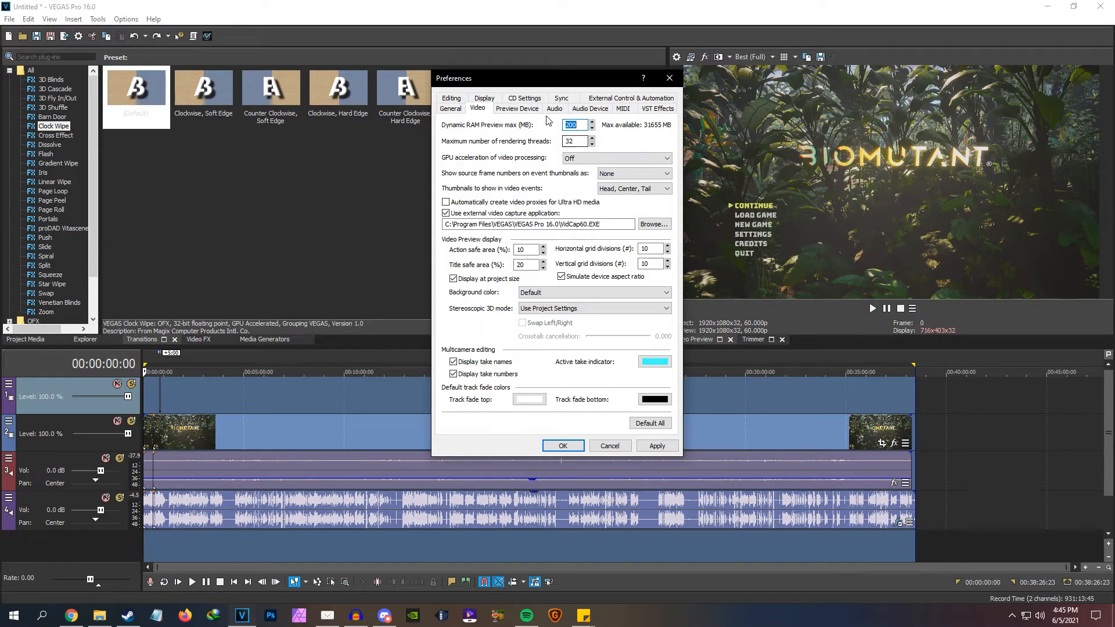
{"action": "left_click", "coordinate": [516, 109]}
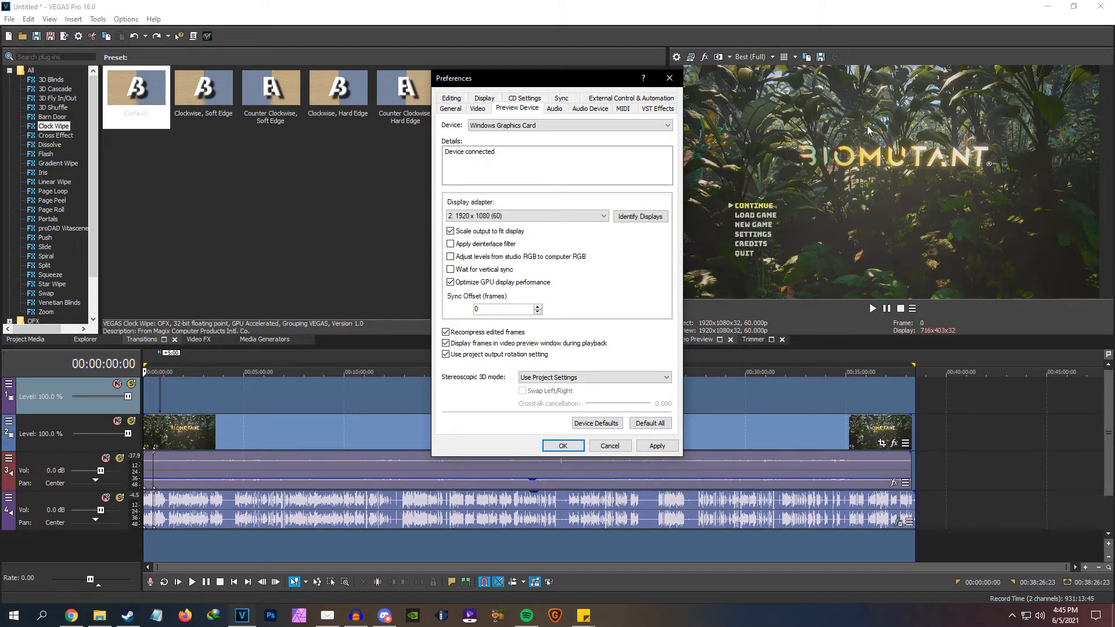
{"action": "left_click", "coordinate": [555, 109]}
{"action": "left_click", "coordinate": [668, 78]}
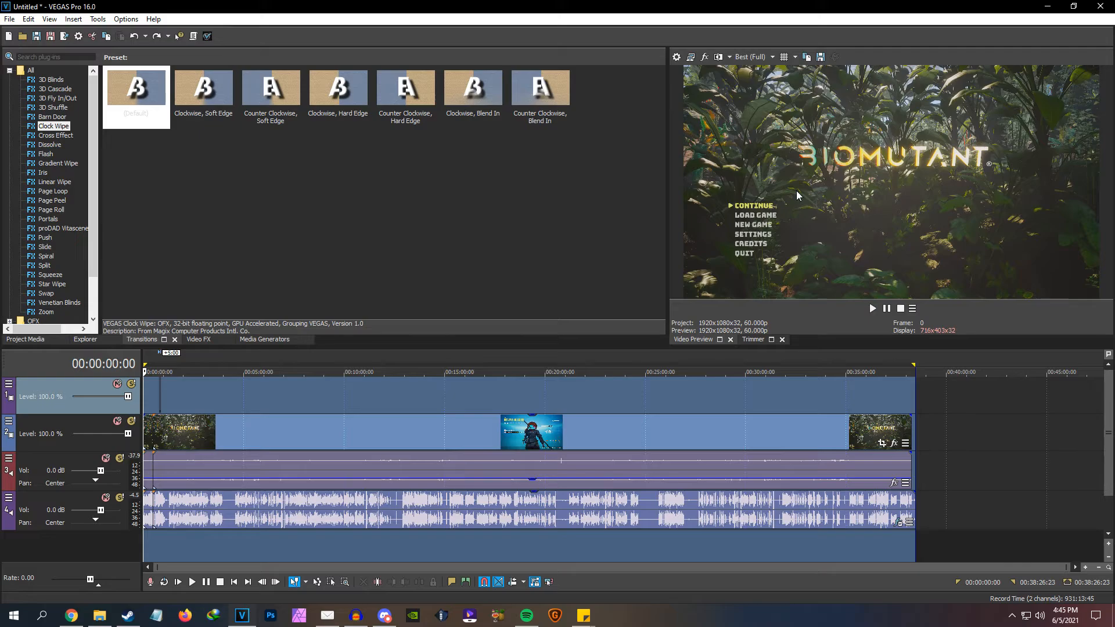
- Review the project's video properties, including its template, frame rate and resample mode
{"action": "key", "text": "alt+Return"}
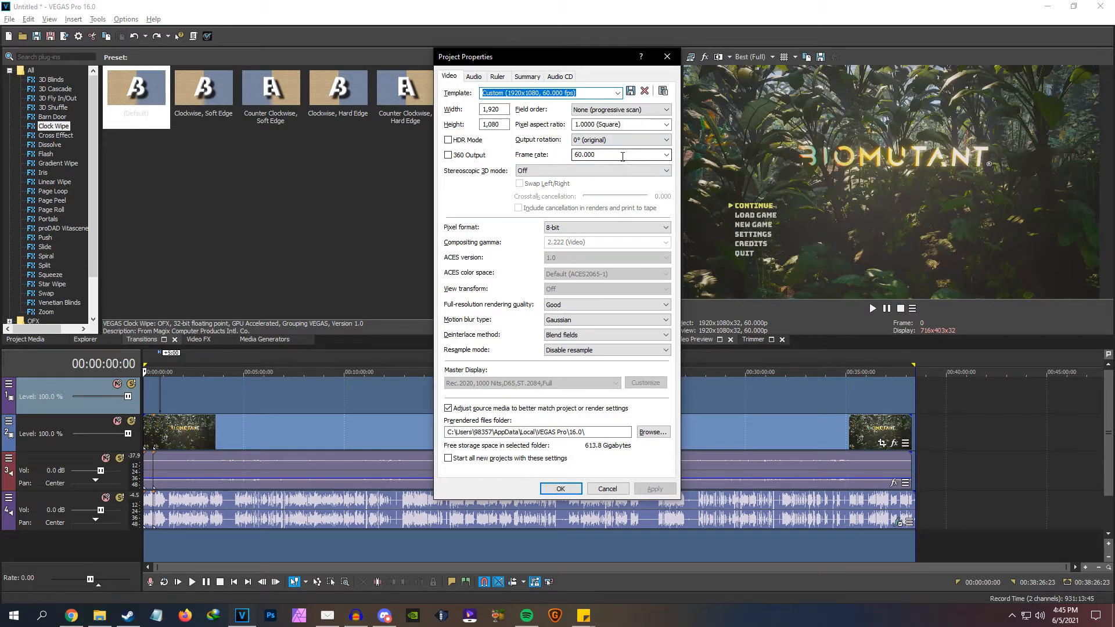
{"action": "left_click", "coordinate": [559, 489]}
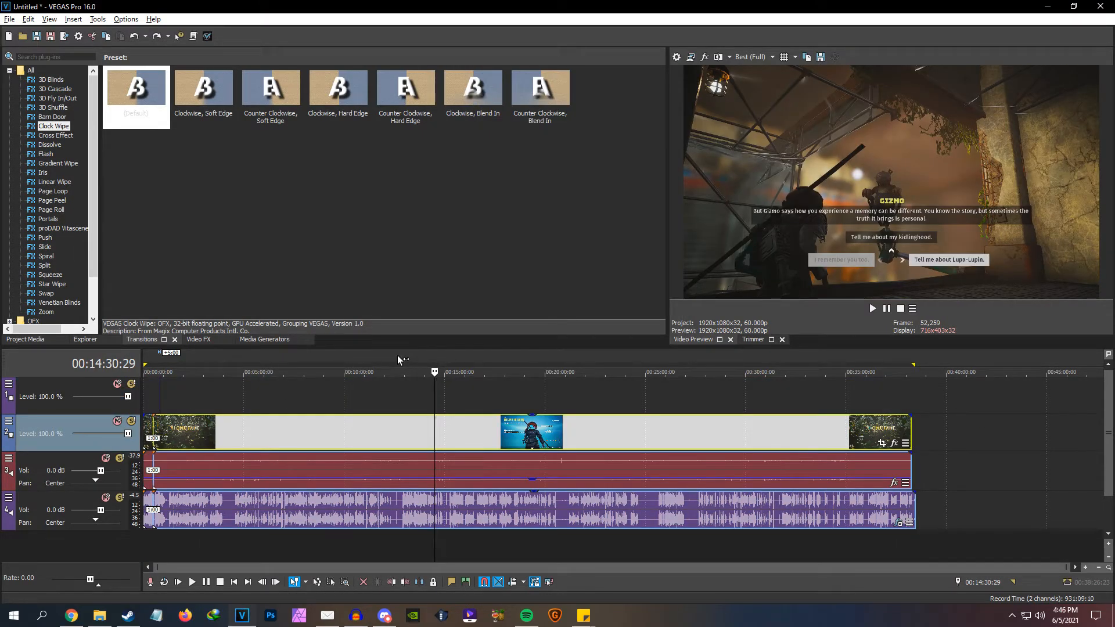
- Open the Render As settings and turn off the Show favorites only filter to browse all render formats and templates
{"action": "left_click", "coordinate": [9, 19]}
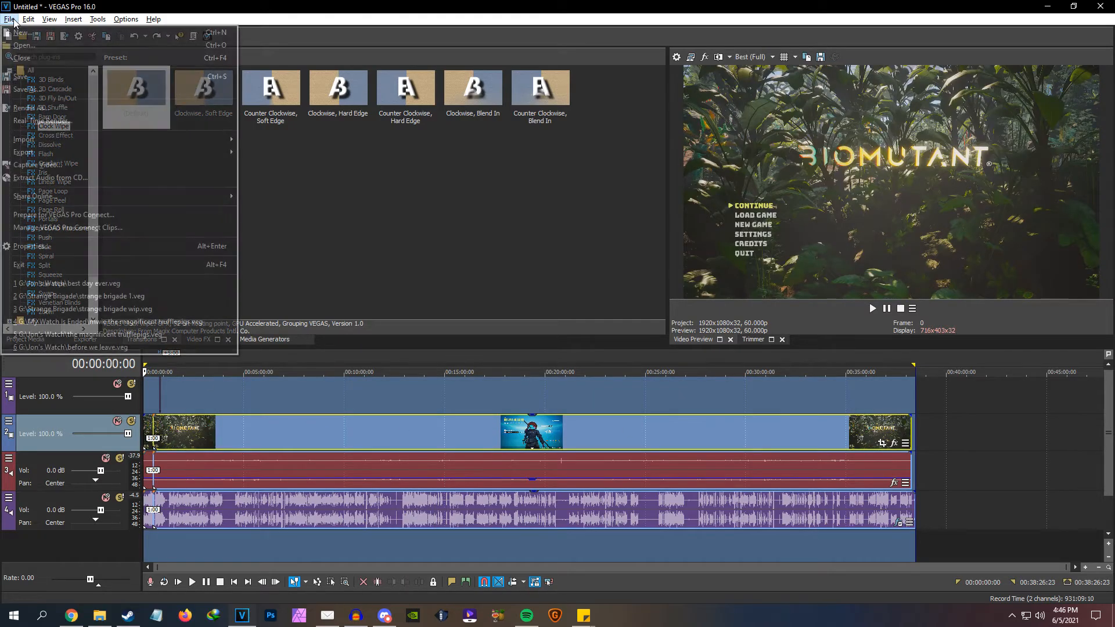
{"action": "left_click", "coordinate": [32, 109]}
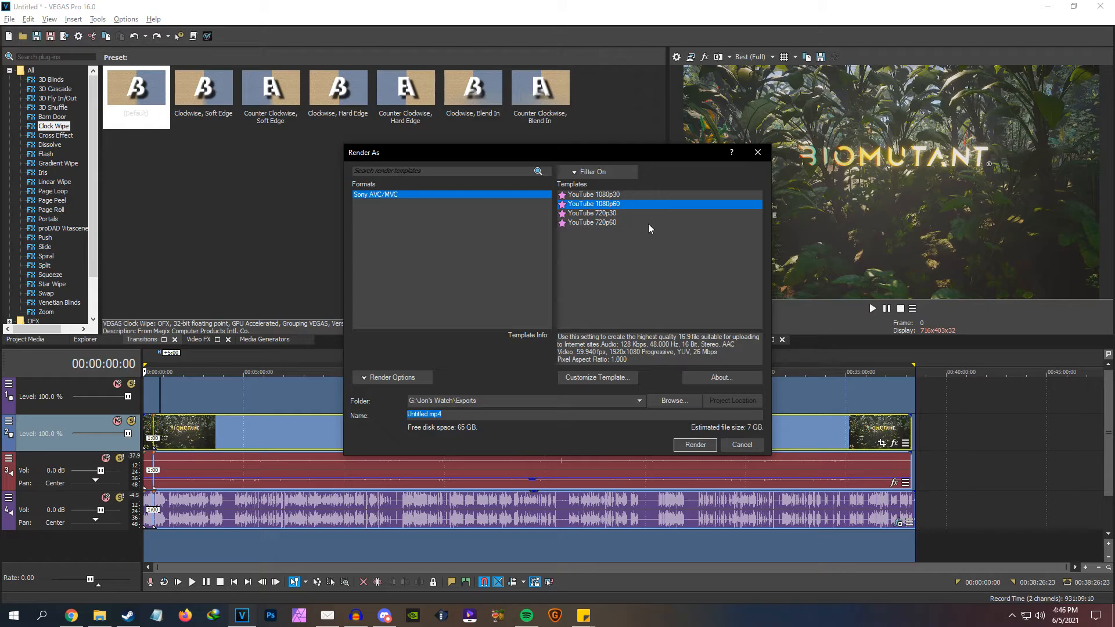
{"action": "left_click", "coordinate": [572, 173]}
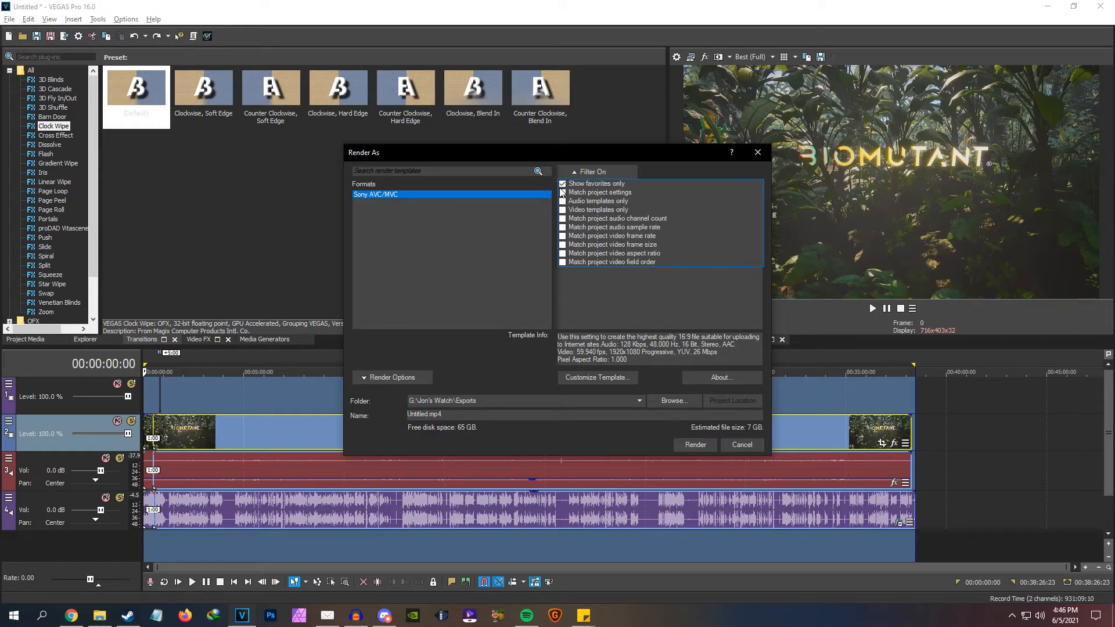
{"action": "left_click", "coordinate": [562, 185]}
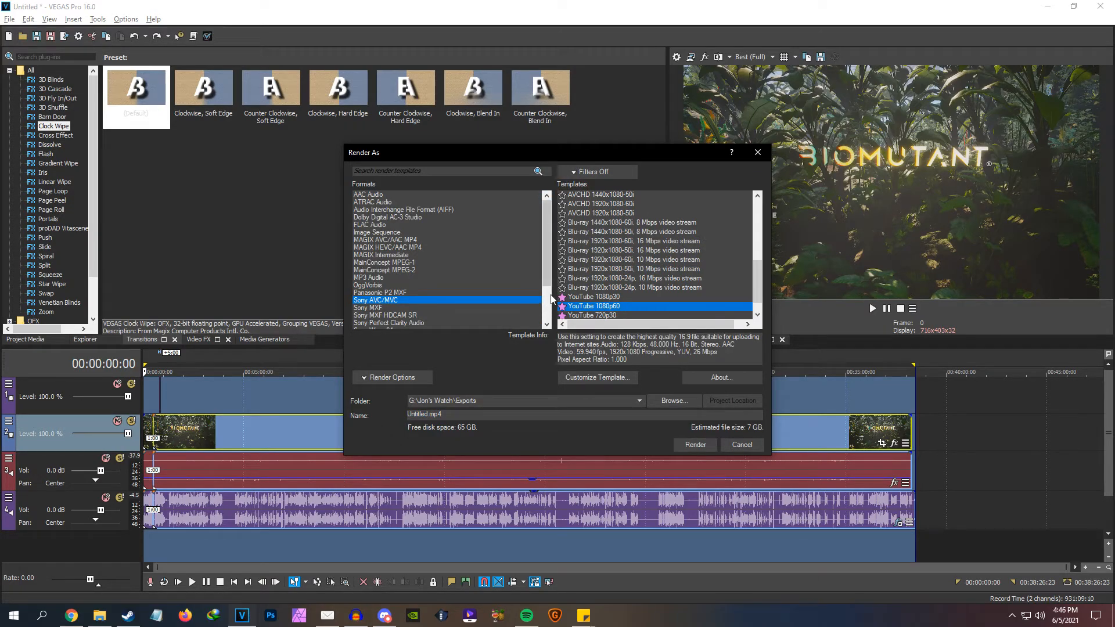
{"action": "left_click_drag", "start_coordinate": [545, 255], "coordinate": [532, 219]}
{"action": "scroll", "coordinate": [758, 272], "scroll_direction": "down", "scroll_amount": 1}
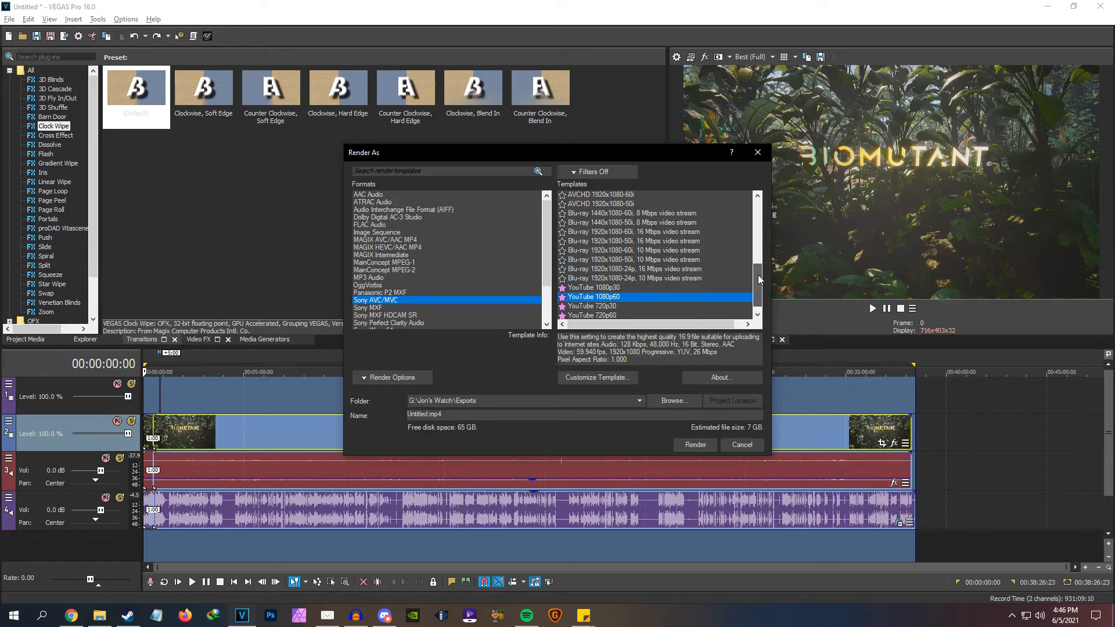
- Check the custom settings of the Sony AVC/MVC template Internet 1920x1080-30p and close them without changes
{"action": "left_click_drag", "start_coordinate": [758, 288], "coordinate": [748, 181]}
{"action": "left_click", "coordinate": [644, 193]}
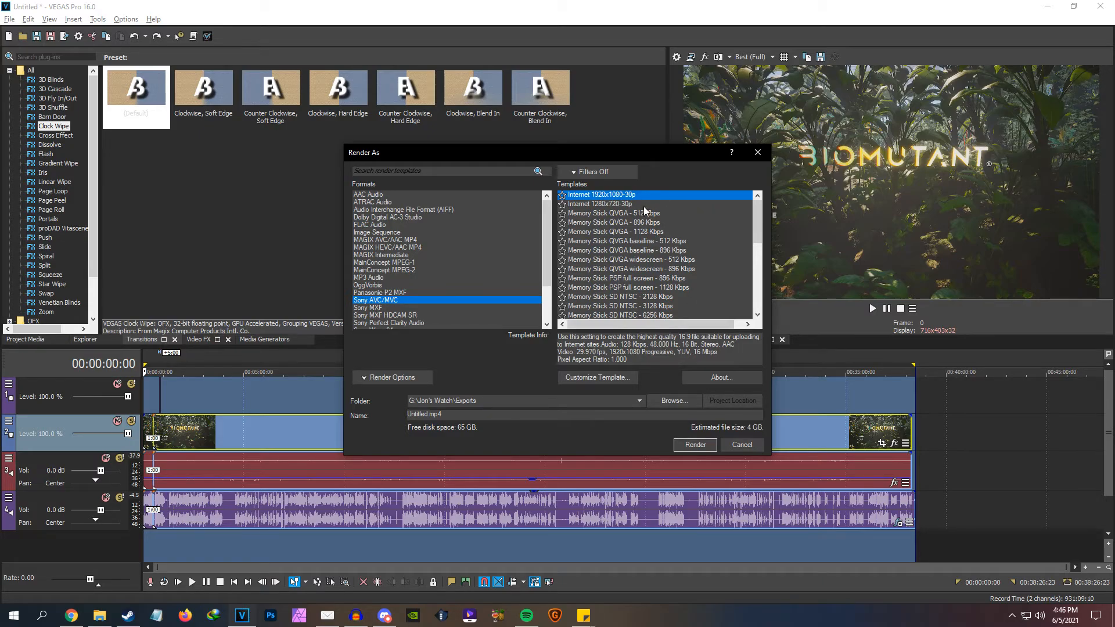
{"action": "left_click", "coordinate": [614, 380]}
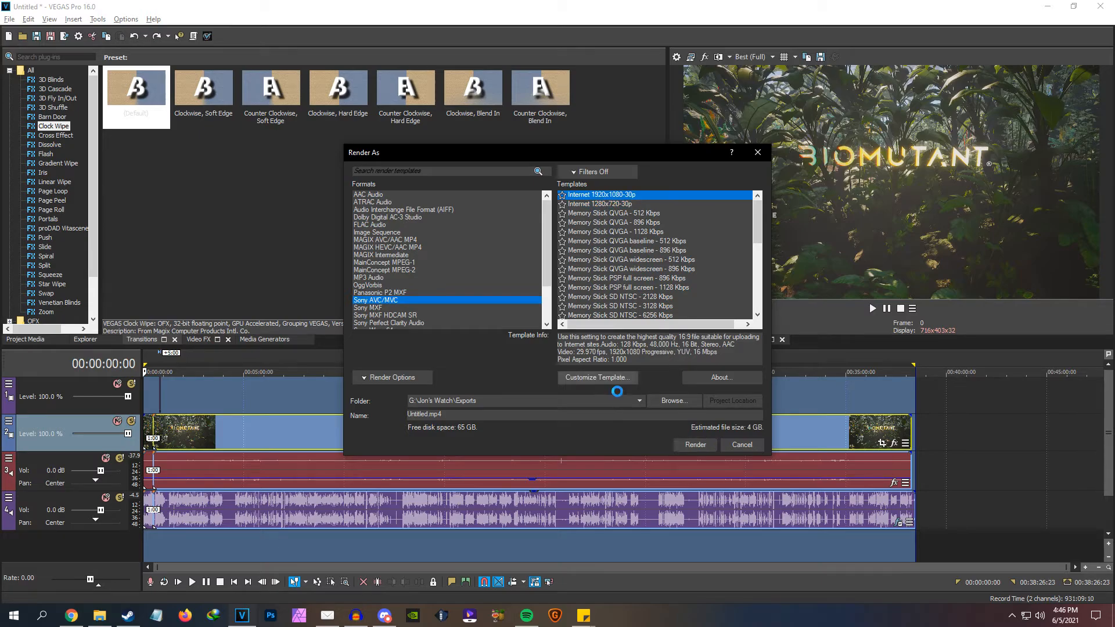
{"action": "left_click", "coordinate": [675, 128]}
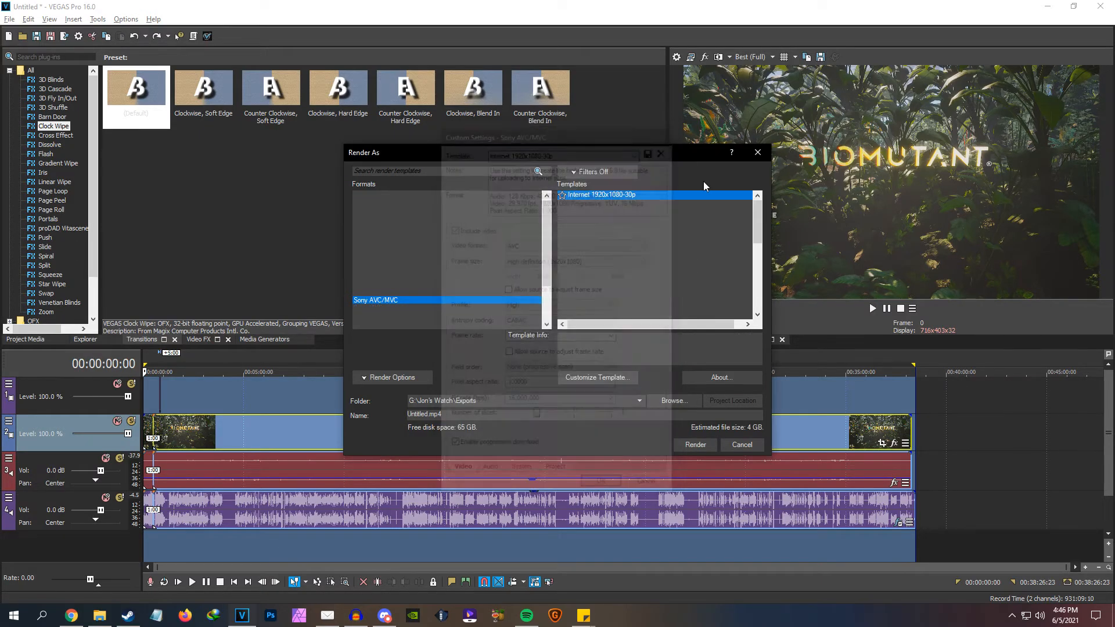
- Select the YouTube 1080p60 template and review its custom Video, Audio, System and Project settings without changing them
{"action": "left_click_drag", "start_coordinate": [758, 214], "coordinate": [746, 291]}
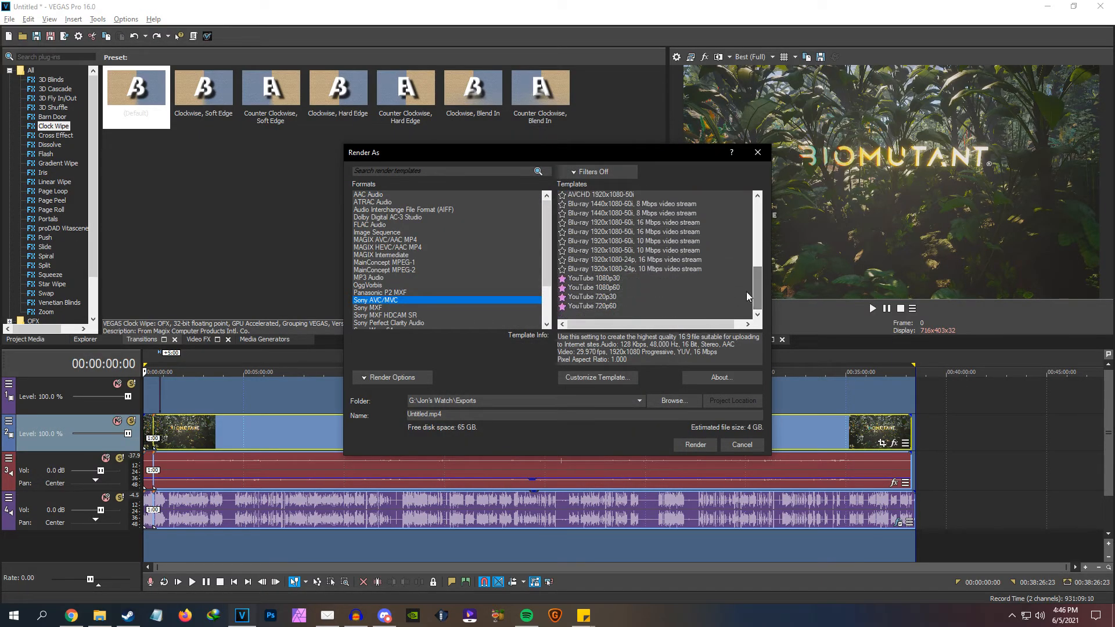
{"action": "left_click", "coordinate": [610, 287]}
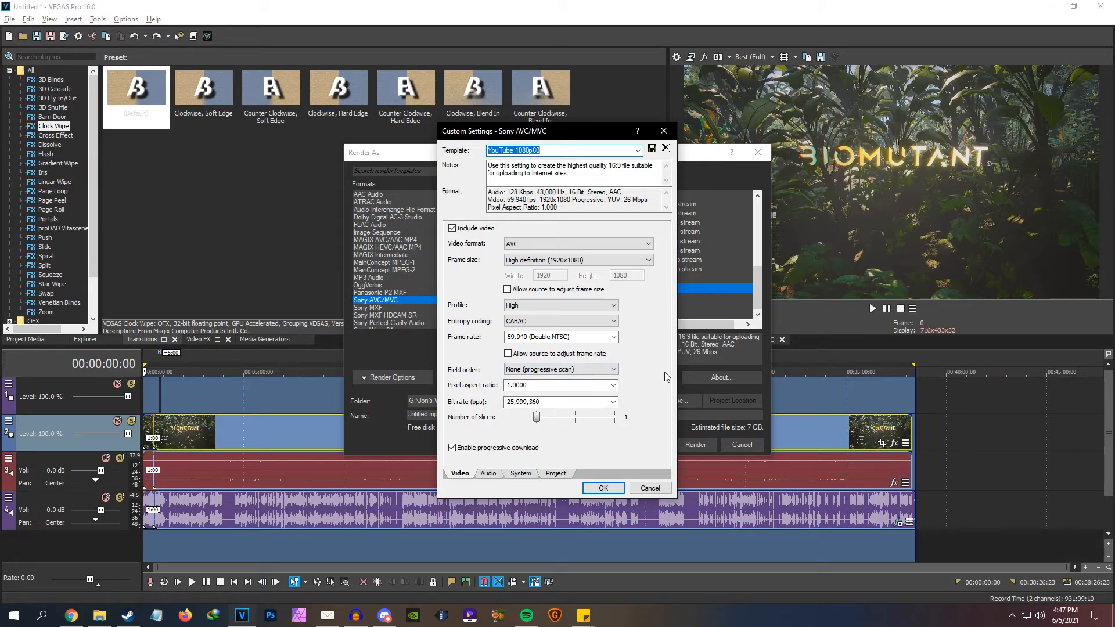
{"action": "left_click", "coordinate": [488, 474]}
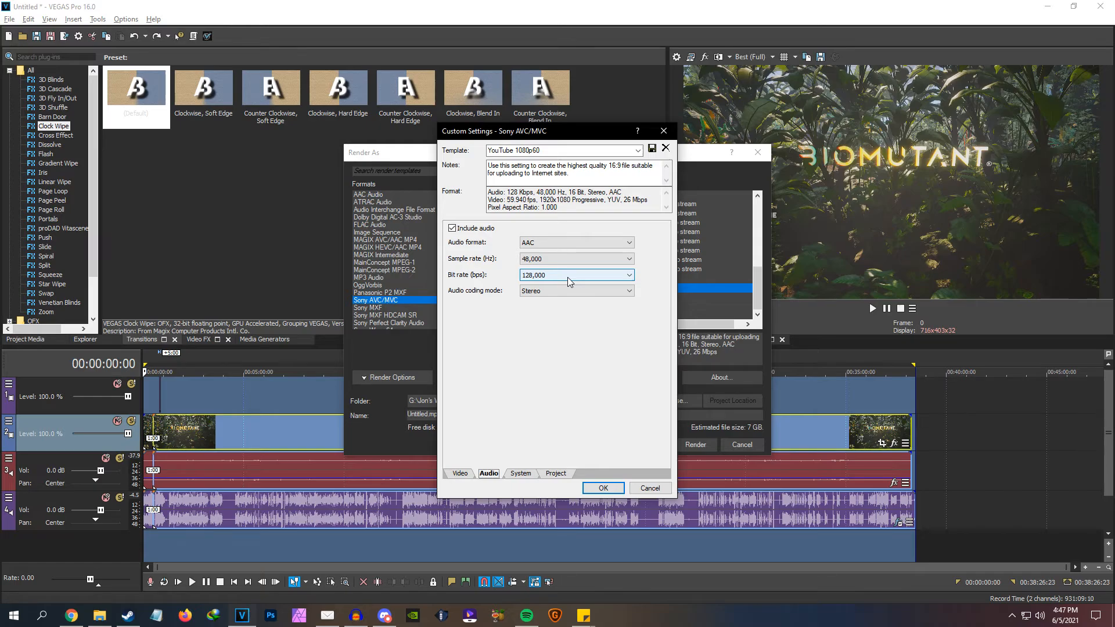
{"action": "left_click", "coordinate": [521, 474]}
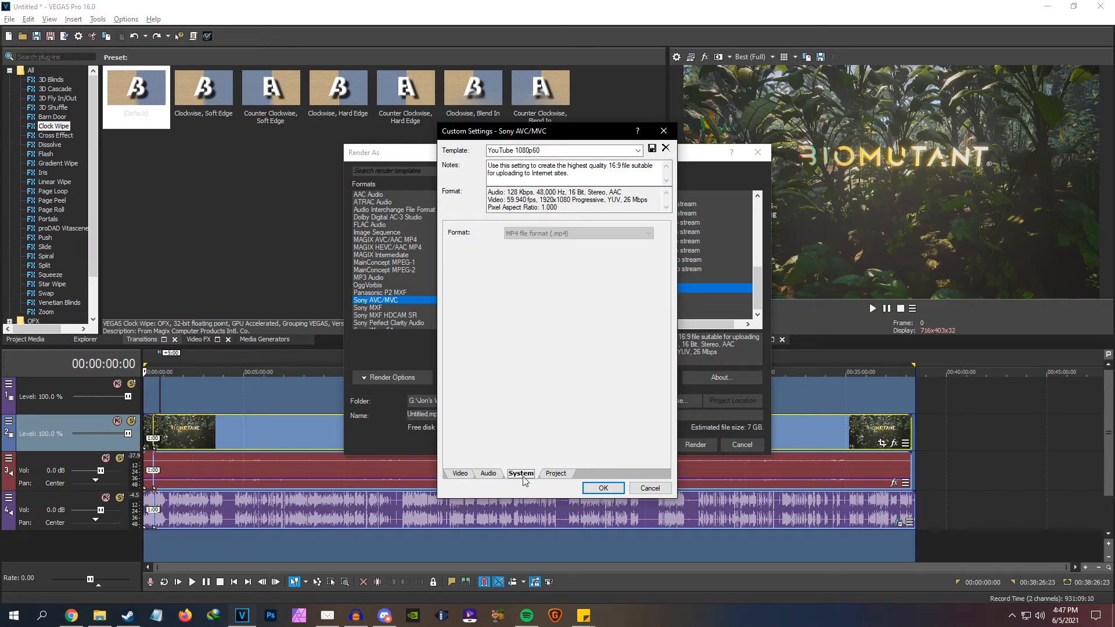
{"action": "left_click", "coordinate": [554, 474]}
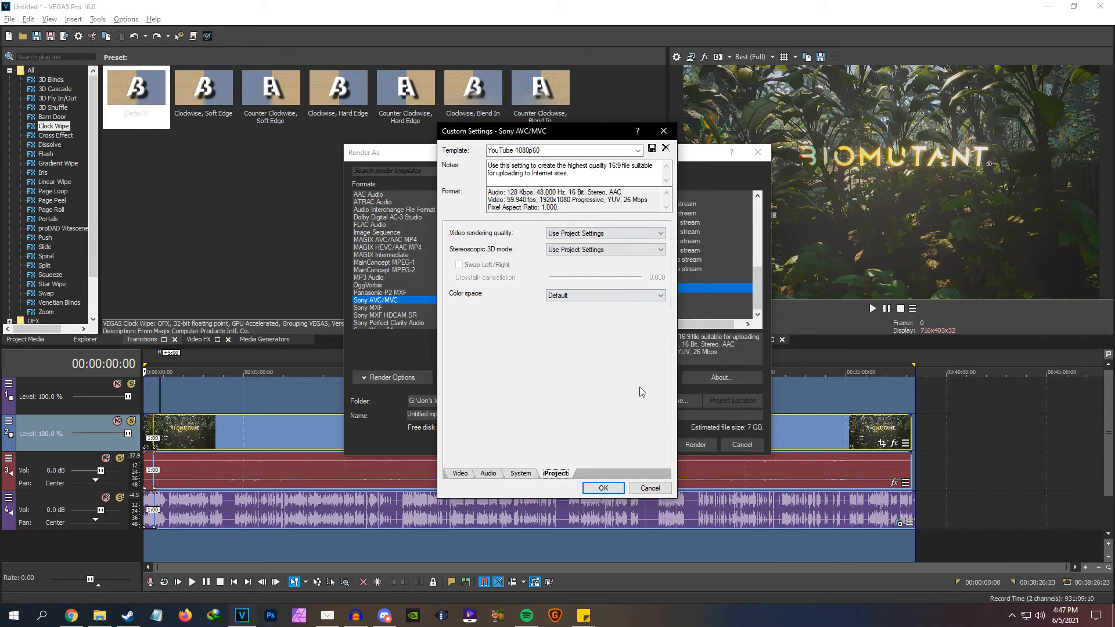
{"action": "left_click", "coordinate": [459, 473]}
{"action": "left_click", "coordinate": [645, 488]}
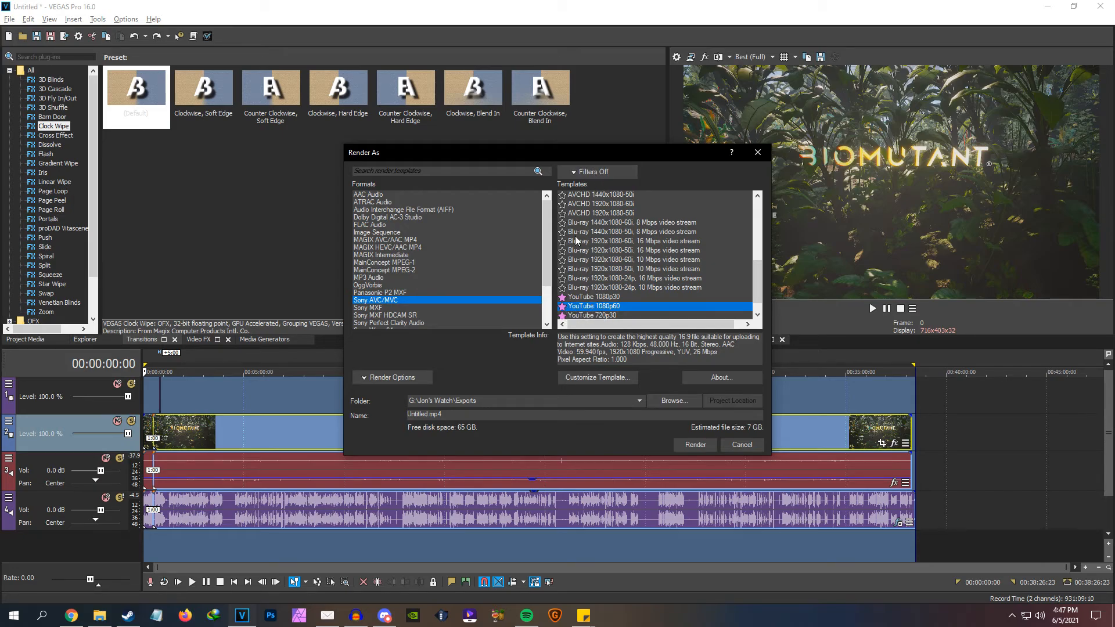
- Restrict the render templates to favorites only and close the Render As settings without rendering
{"action": "left_click", "coordinate": [570, 172]}
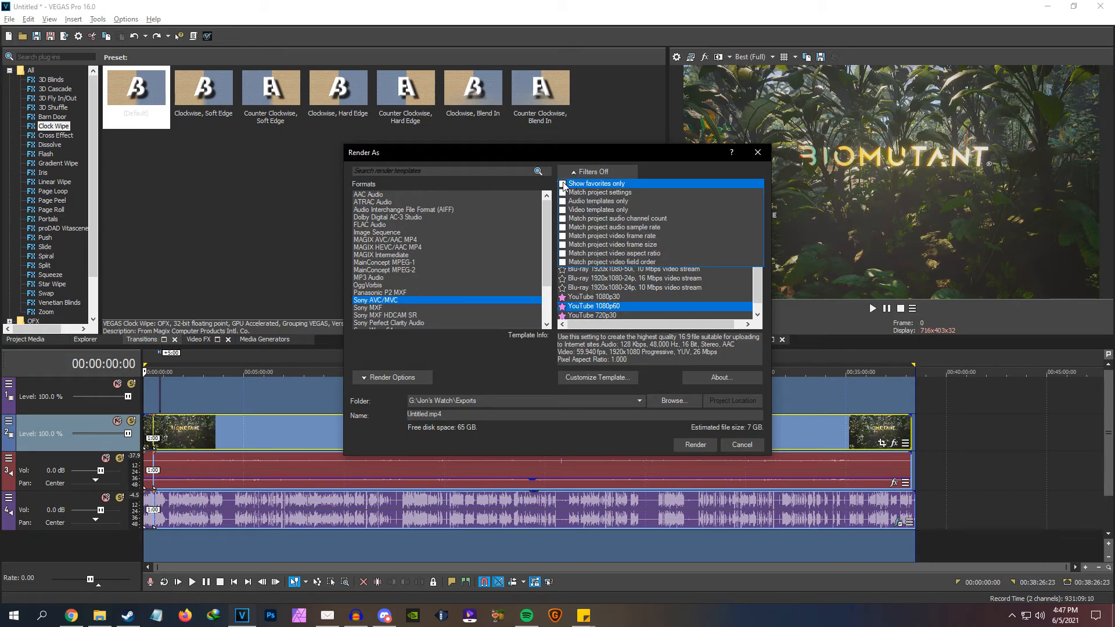
{"action": "left_click", "coordinate": [563, 183]}
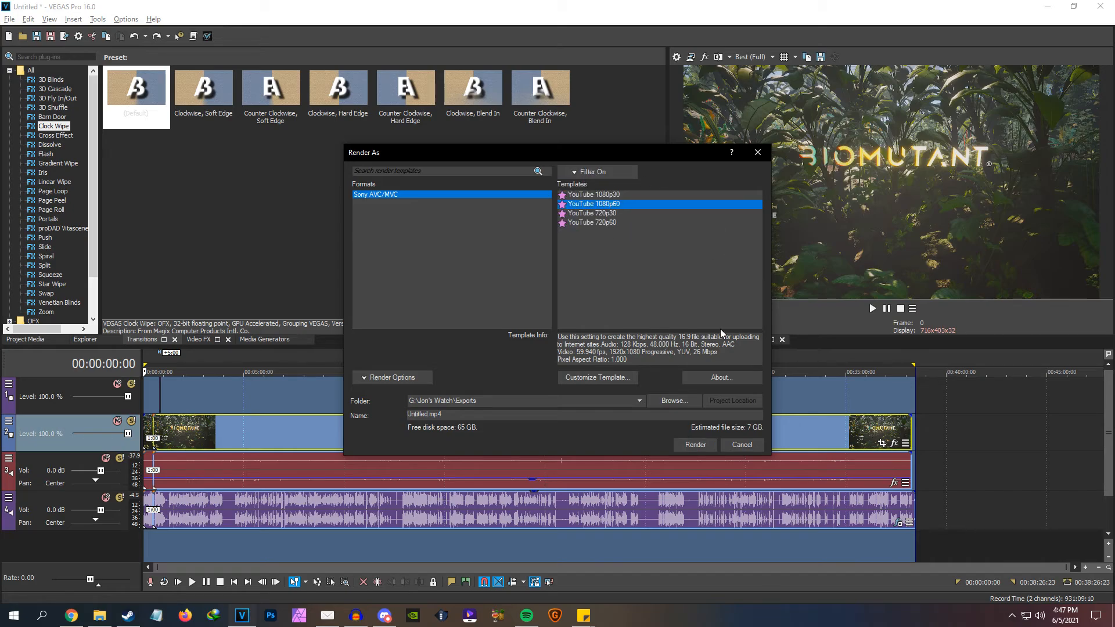
{"action": "left_click", "coordinate": [741, 445]}
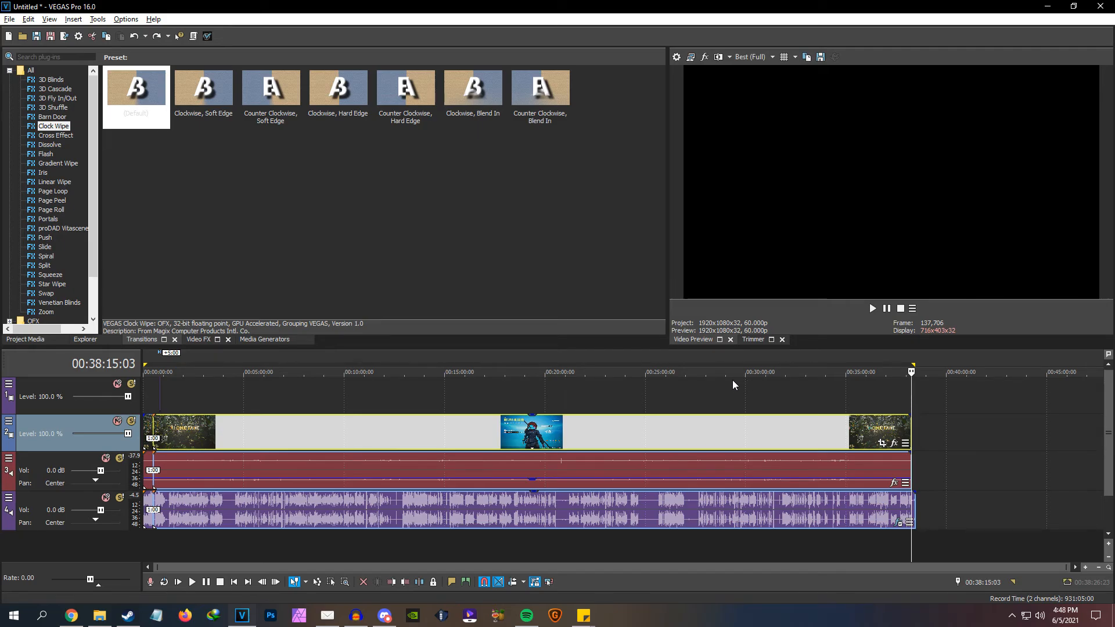
{"action": "left_click", "coordinate": [363, 396]}
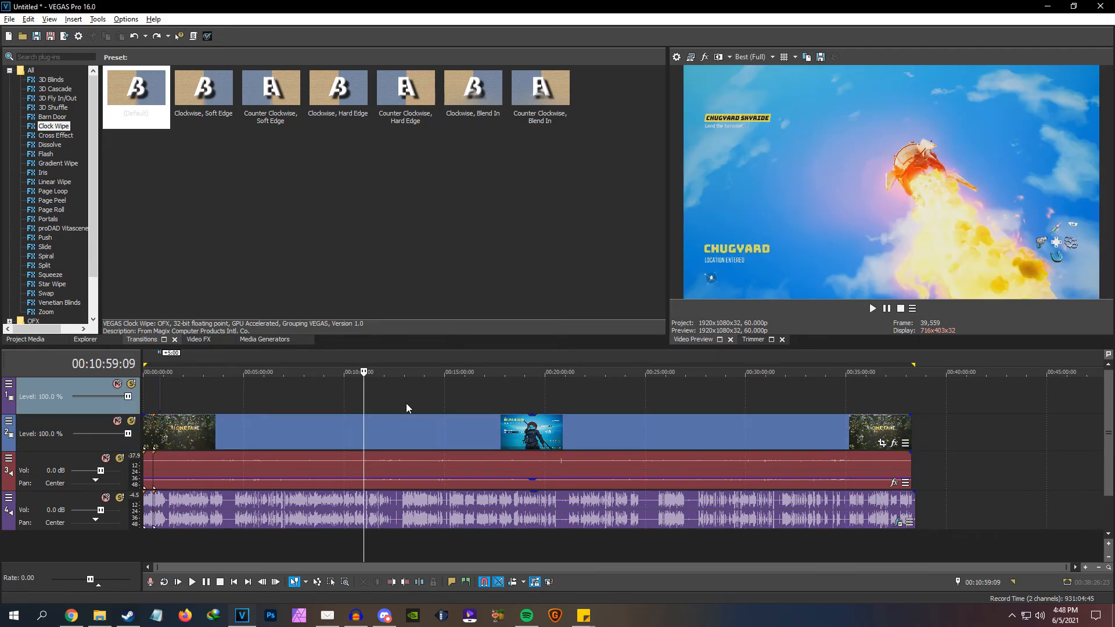
{"action": "left_click", "coordinate": [344, 384]}
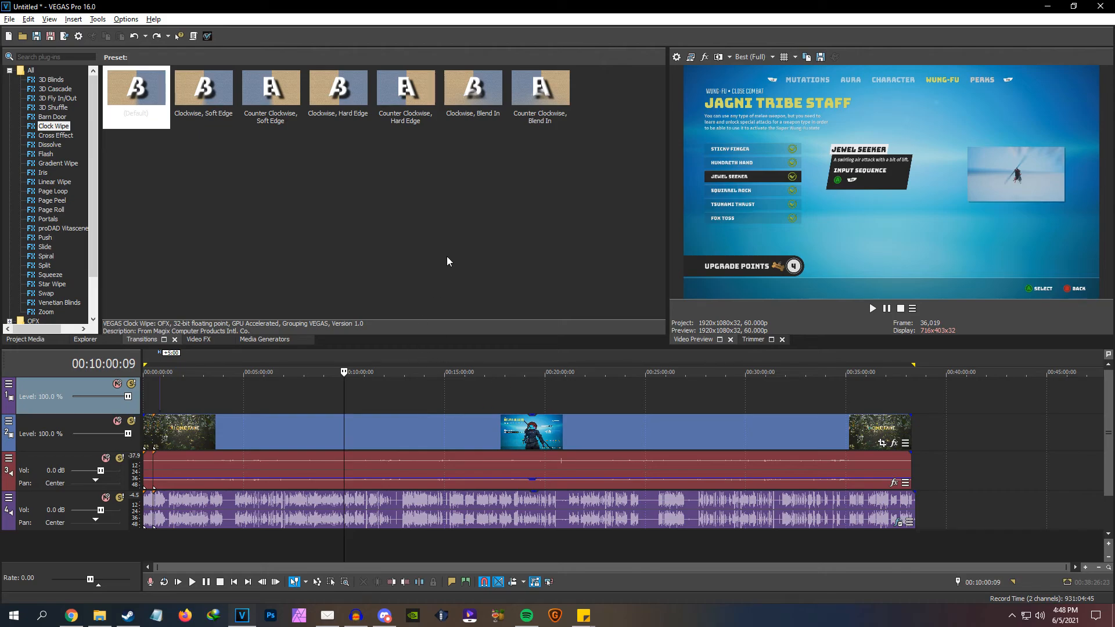